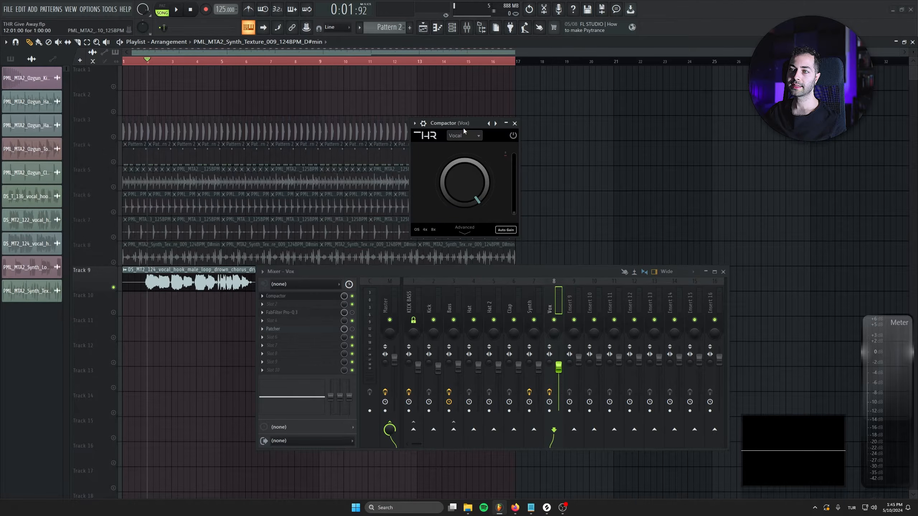
Step: Move the Compactor window clear of the mixer and look through its list of compression modes
drag(461, 124, 340, 152)
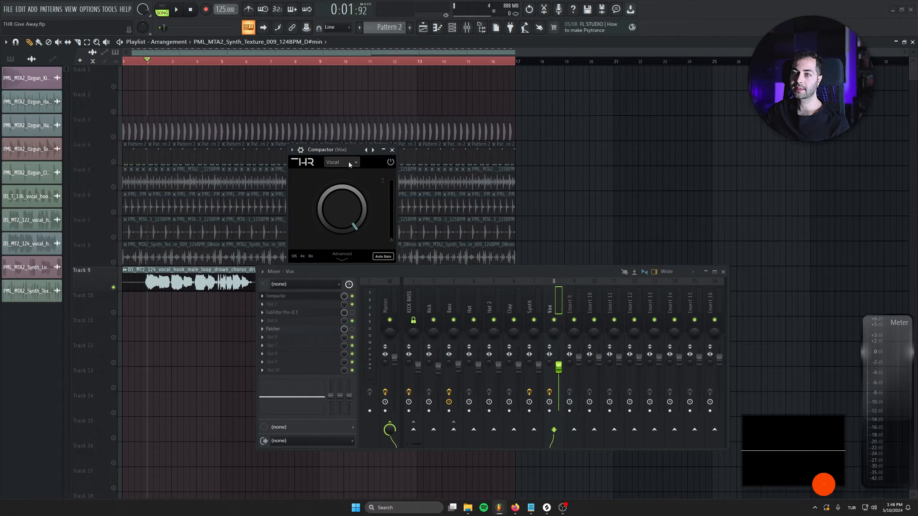
click(348, 162)
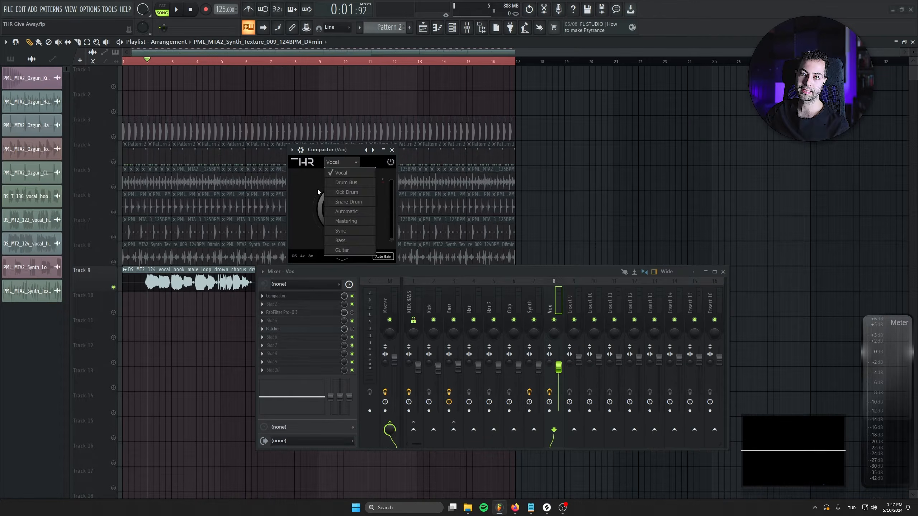
click(168, 161)
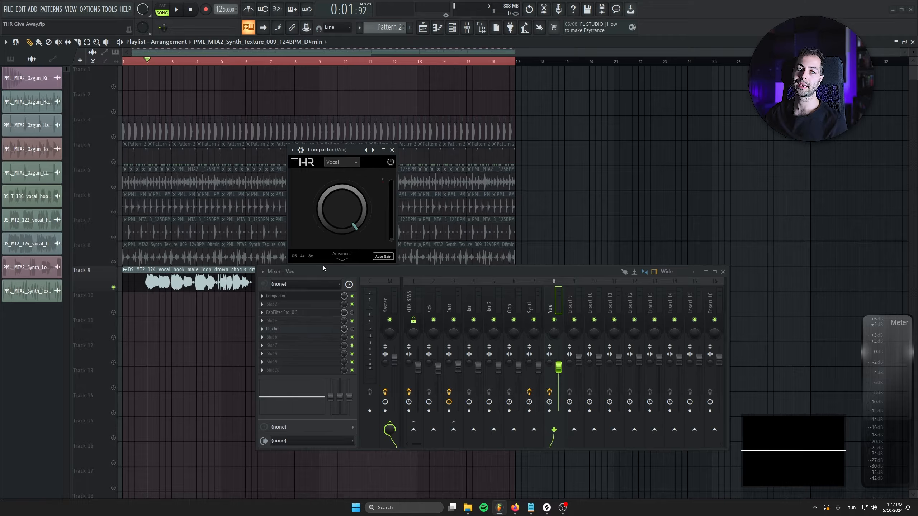
Step: Play the Track 9 vocal from bar 2 with the Compactor bypassed, keeping the mixer and plugin windows clear of its clip
key(space)
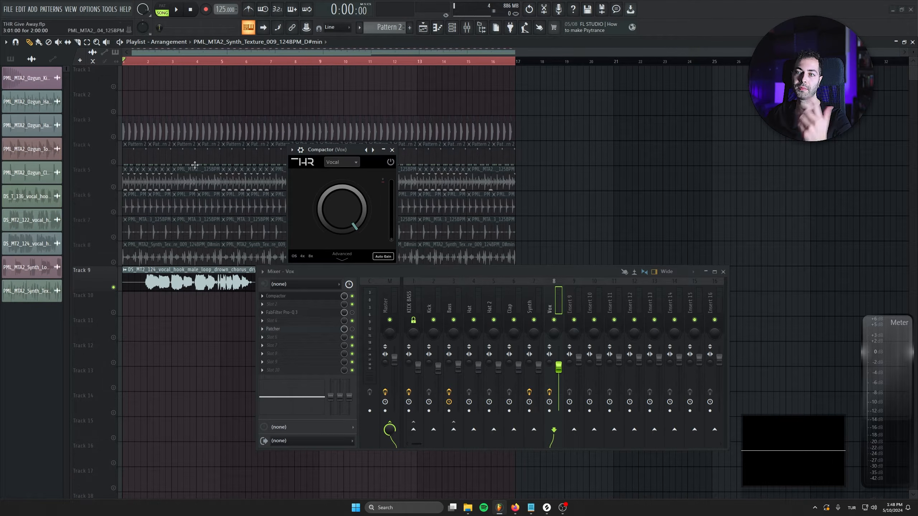
click(150, 62)
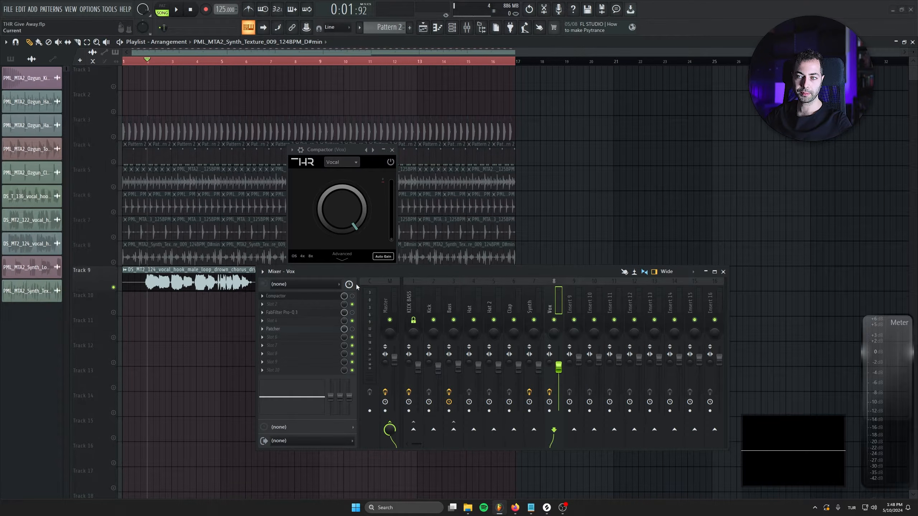
drag(354, 275, 340, 300)
drag(326, 146, 352, 129)
key(space)
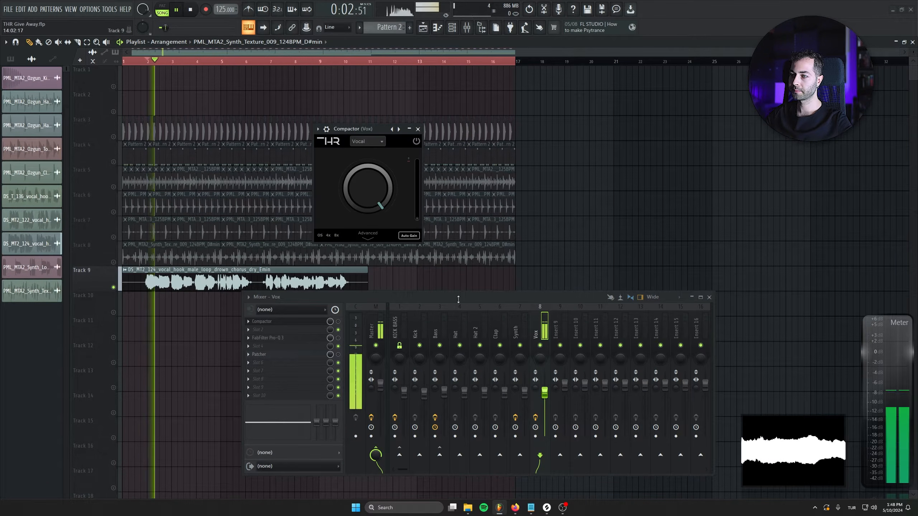
key(XF86AudioRaiseVolume)
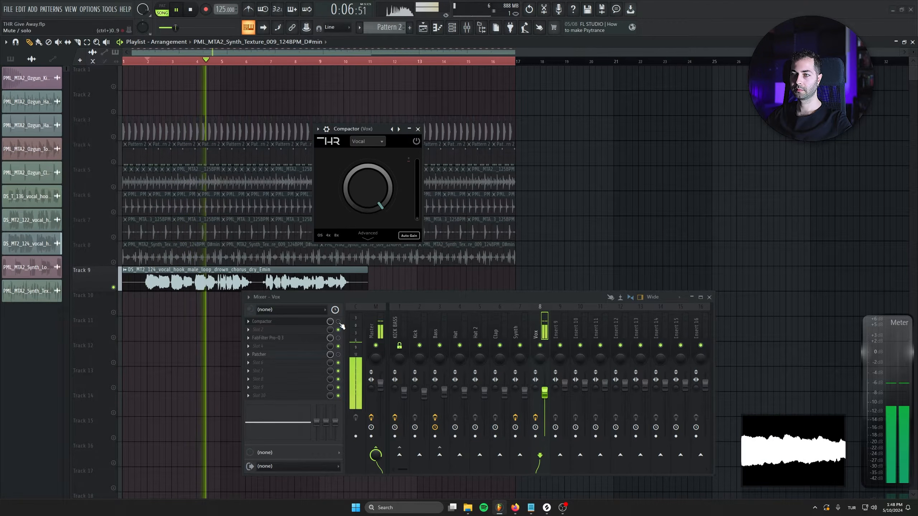
key(space)
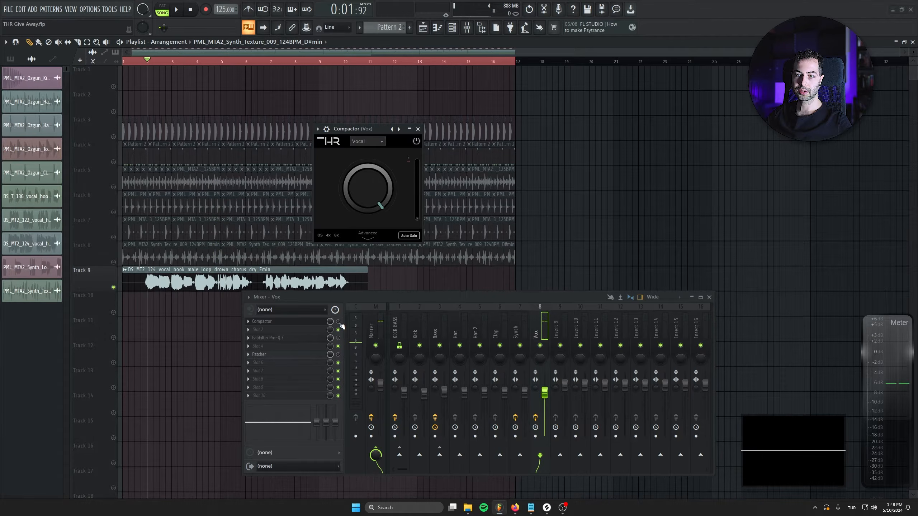
Step: Lower the Compactor threshold on the Vox channel to about -13.9 dB while the vocal plays, with the waveform display enlarged
drag(360, 197, 360, 201)
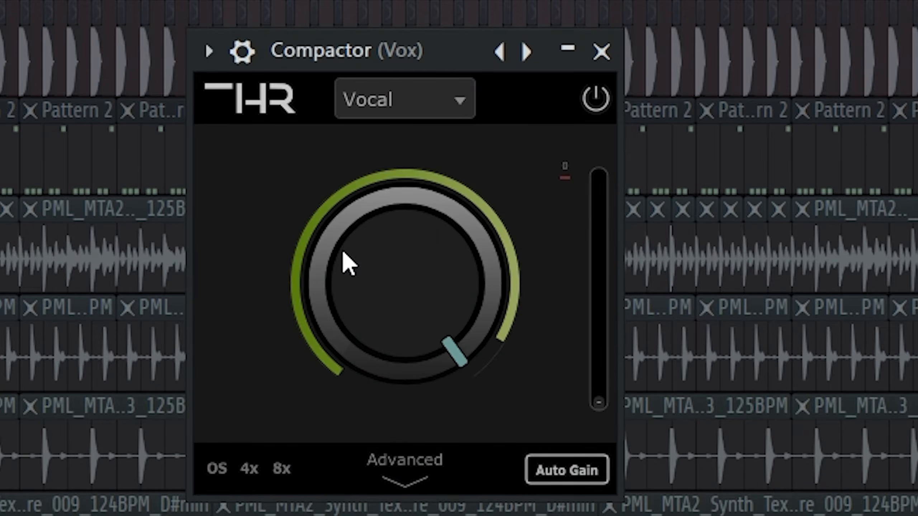
drag(351, 182, 350, 188)
drag(337, 286, 311, 474)
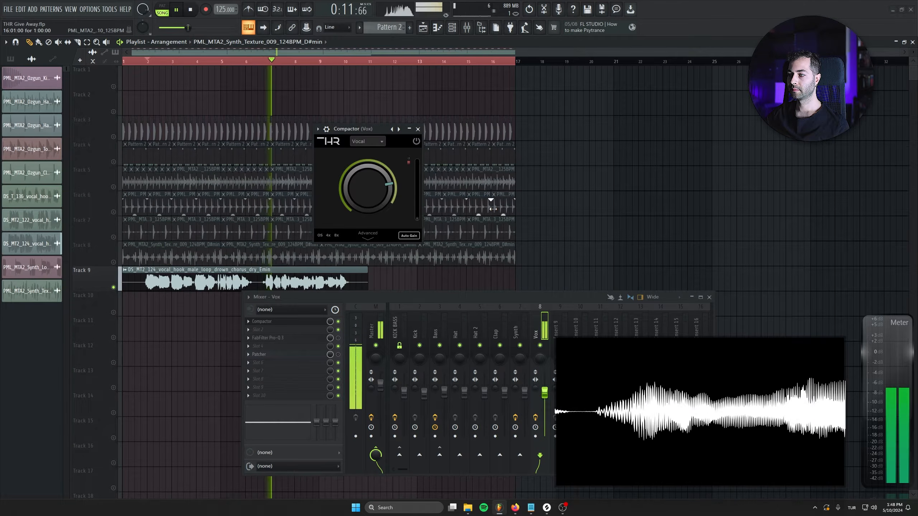
drag(359, 208, 353, 185)
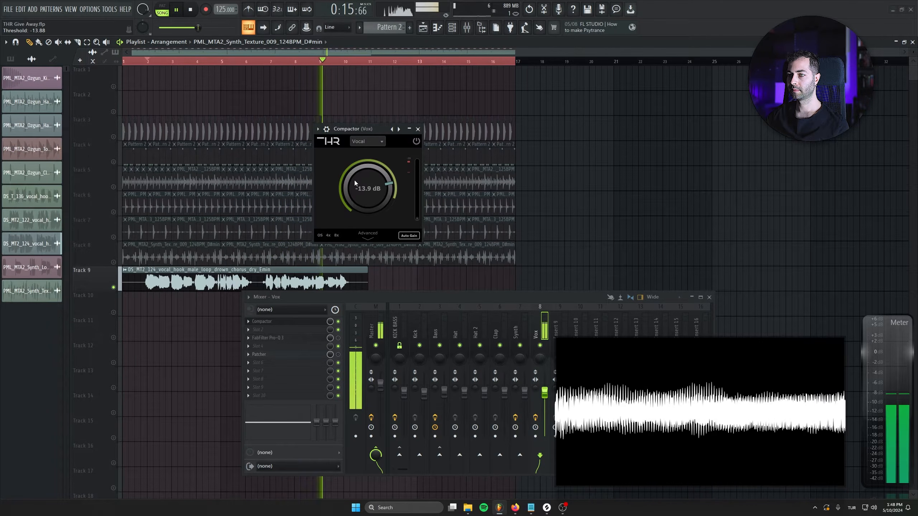
Step: Sweep the Vox Compactor's threshold to an extreme low setting and bring it back to about -13.7 dB
drag(364, 218, 363, 295)
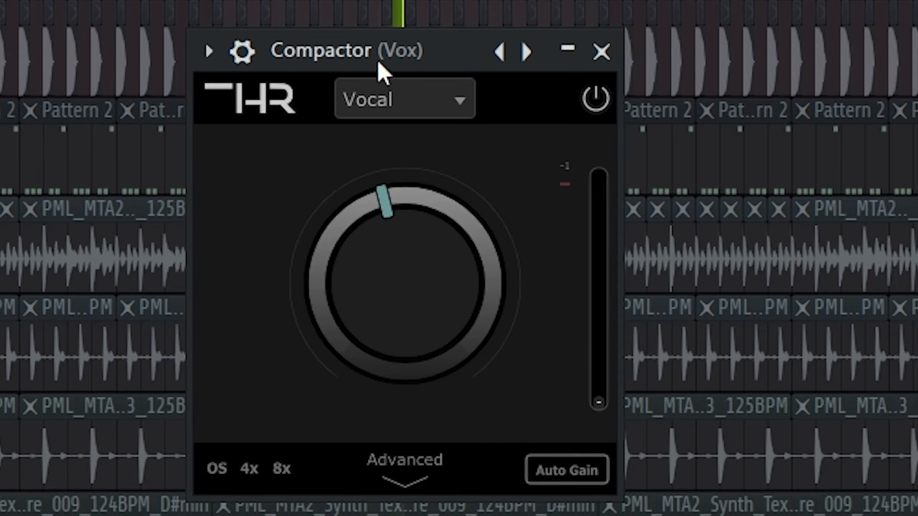
drag(385, 240, 409, 397)
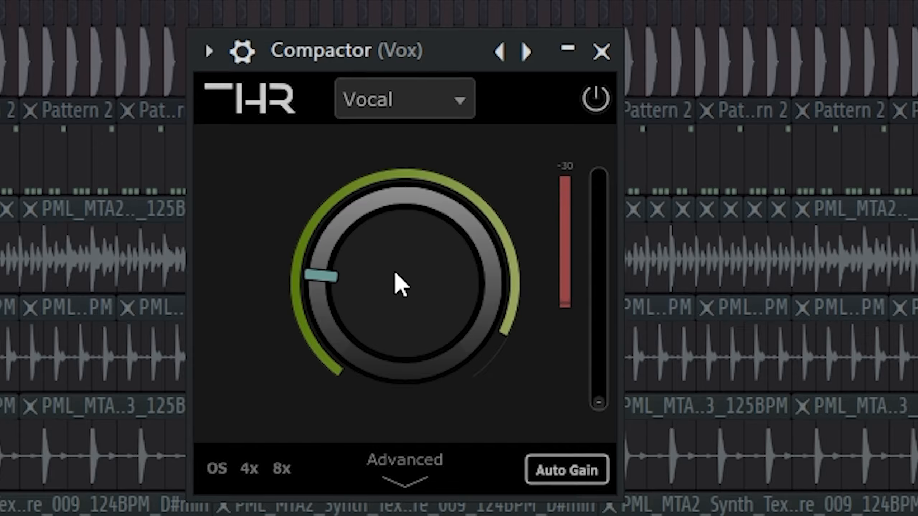
drag(365, 185, 358, 116)
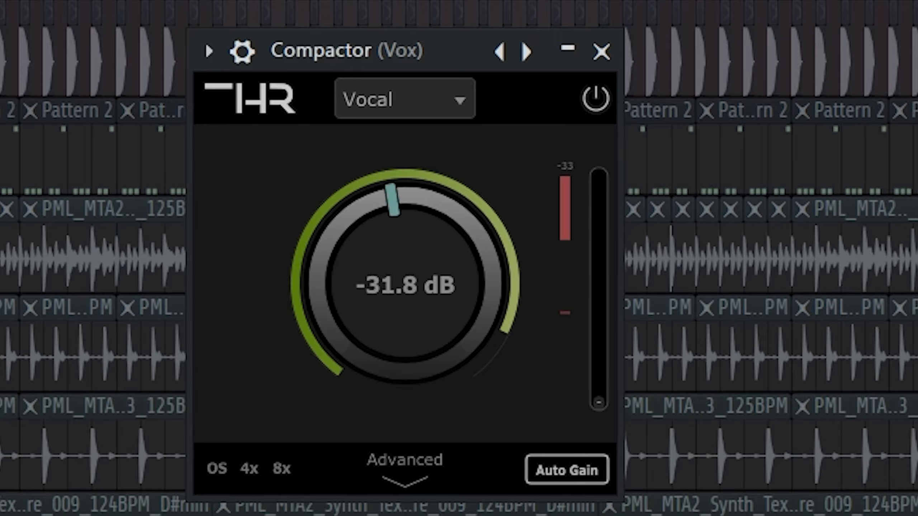
drag(376, 3, 378, 0)
drag(338, 355, 303, 112)
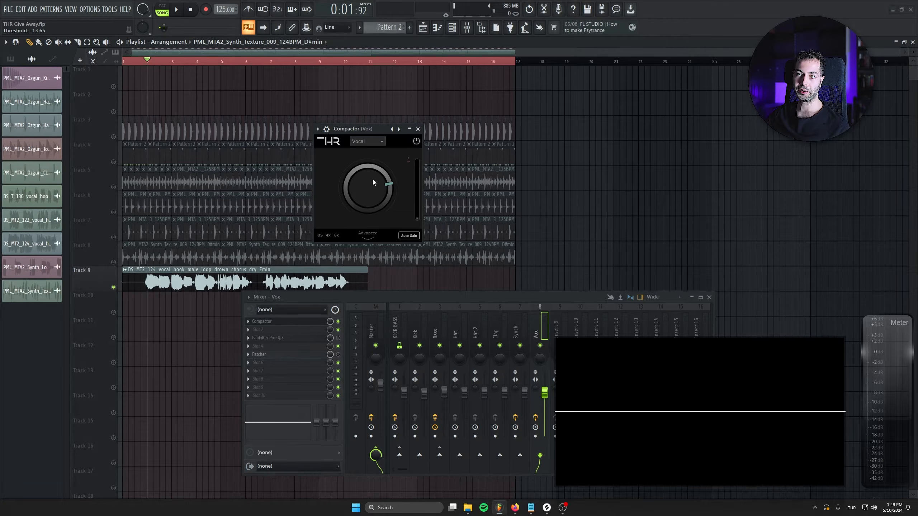
Step: Keep the Compactor in Vocal mode, bring all playlist tracks back in, and play the full mix with the Vox channel selected
click(358, 141)
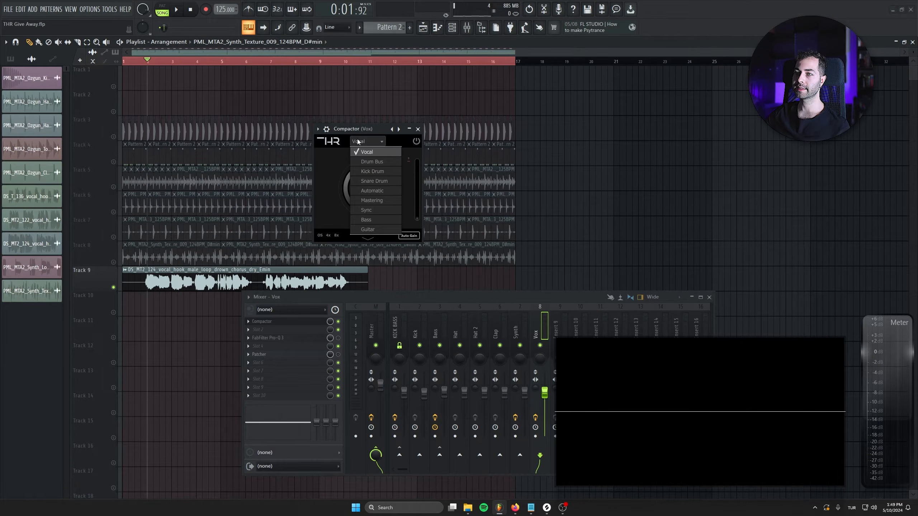
click(357, 131)
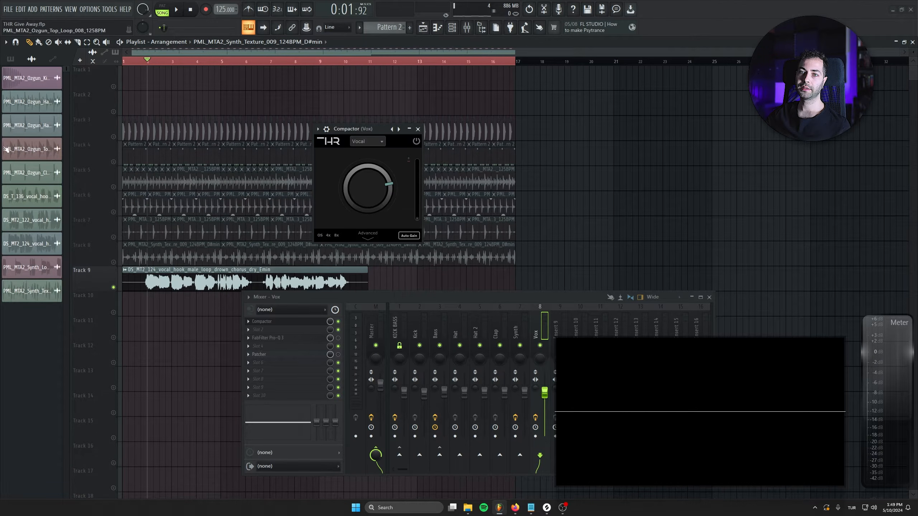
right_click(114, 187)
right_click(114, 138)
right_click(114, 137)
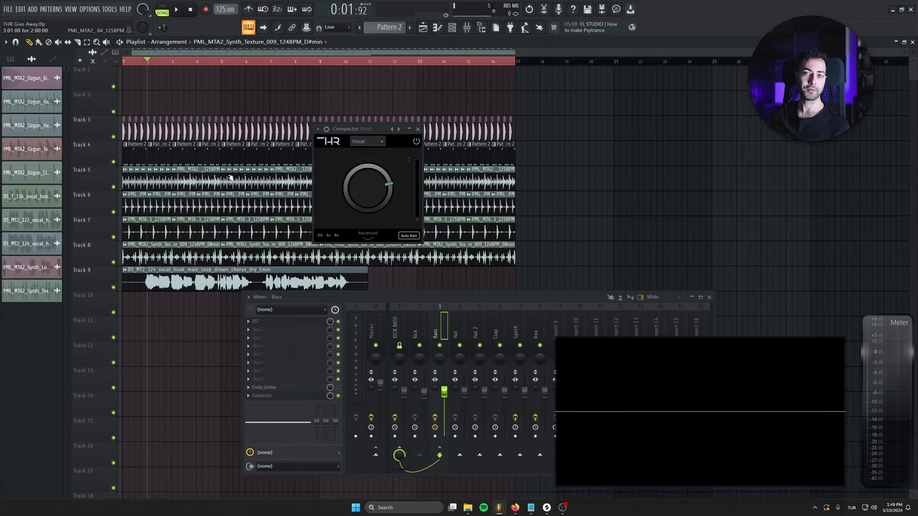
click(538, 321)
key(space)
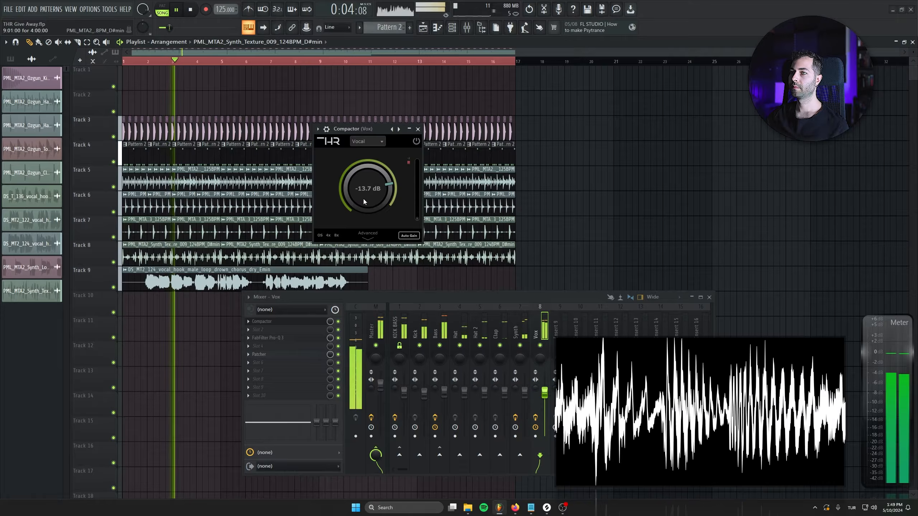
Step: Close the Compactor, look over the Patcher vocal effect on the Vox channel, and select the Synth channel
click(371, 253)
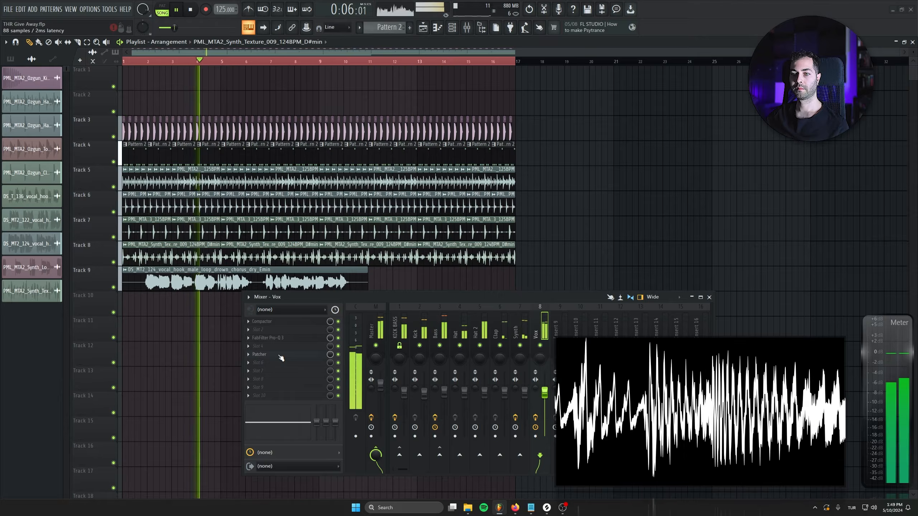
click(264, 354)
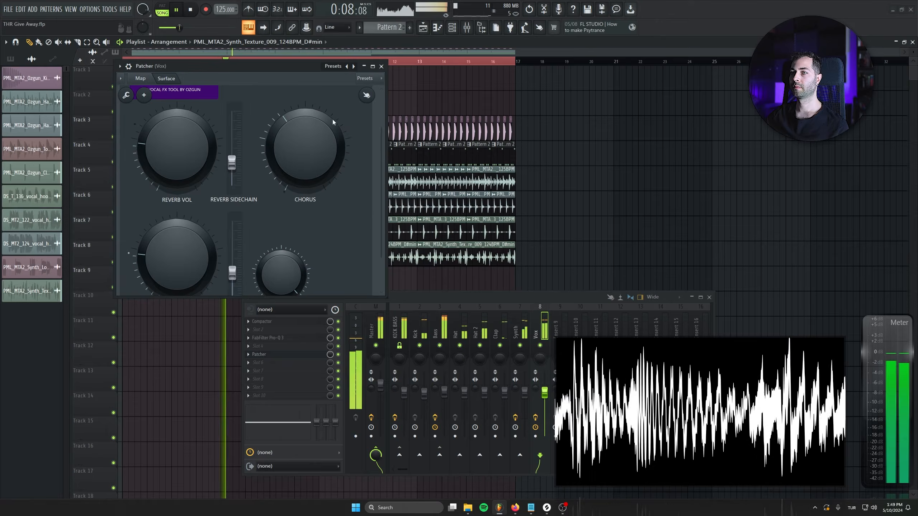
click(381, 67)
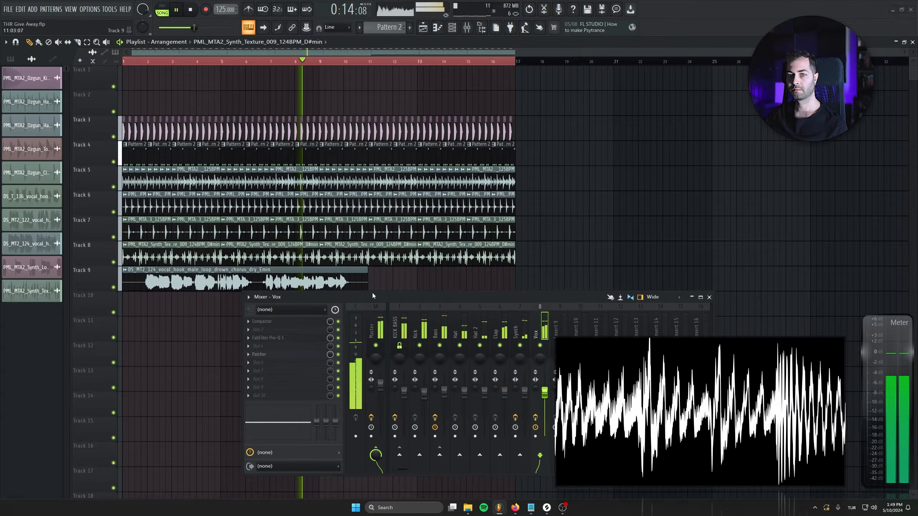
click(518, 323)
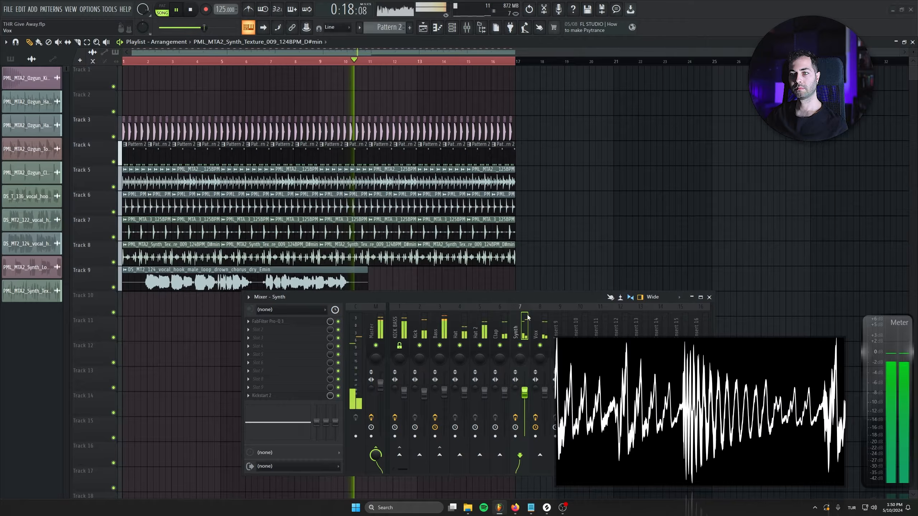
Step: Isolate the drum parts by leaving only playlist Tracks 5, 6 and 7 audible, and stop playback
right_click(114, 187)
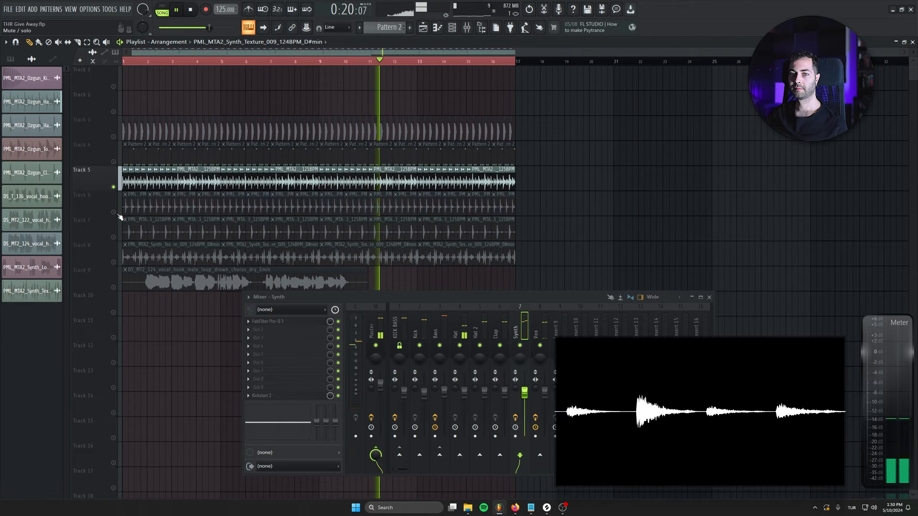
click(113, 212)
click(113, 237)
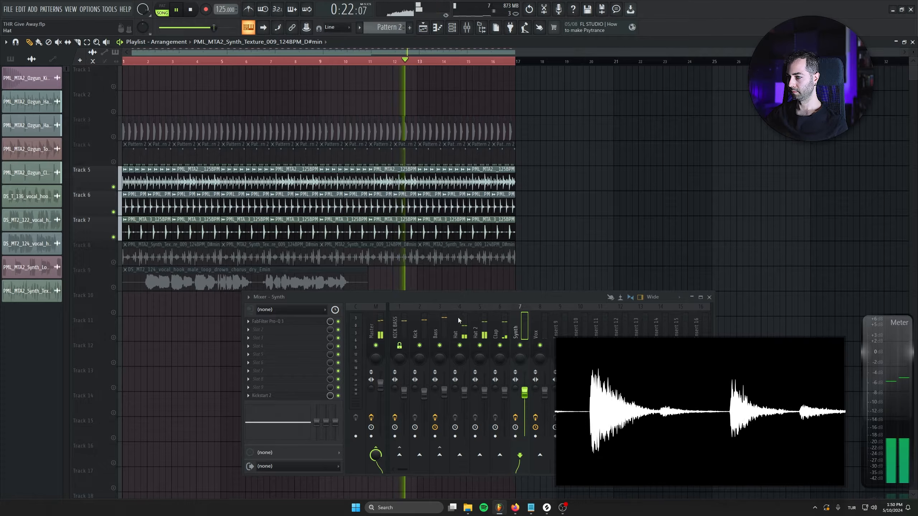
key(space)
Step: Name the empty mixer track Insert 9 "Drum"
drag(523, 296, 454, 281)
click(491, 300)
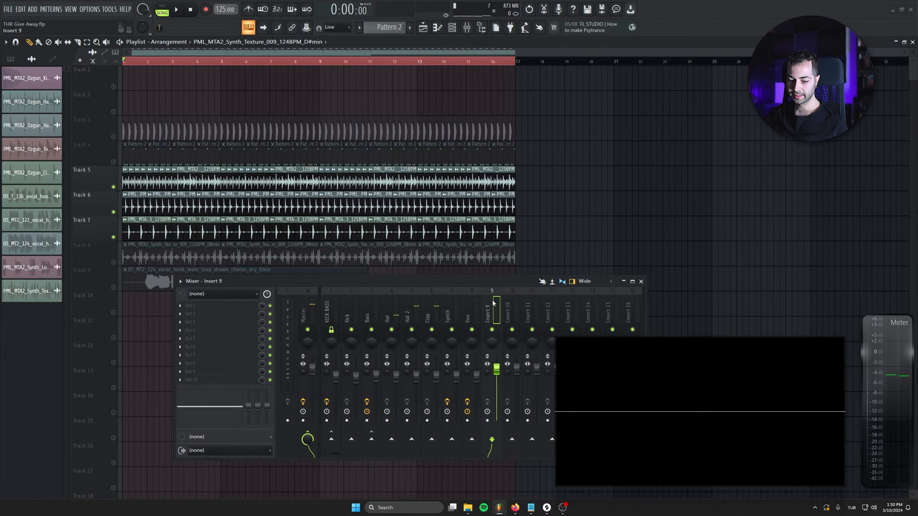
key(F2)
text(Drum)
key(Return)
Step: Move the new drum mixer track to directly after Bass and rename it "Drums"
key(alt+Left)
key(alt+Left)
key(alt+Left)
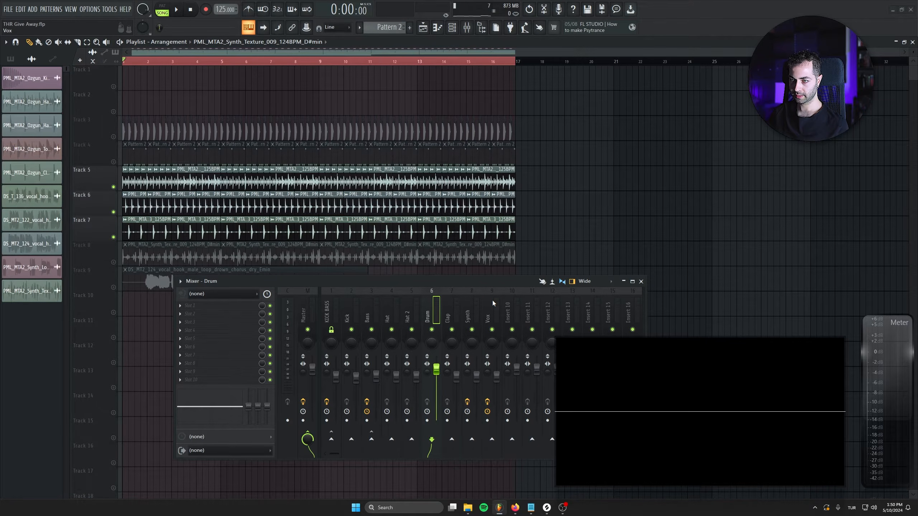
key(alt+Left)
key(alt+Left)
key(F2)
text(Drums)
key(Return)
Step: Route the Hat, Hat 2 and Clap mixer tracks exclusively to the Drums track
click(408, 324)
right_click(394, 440)
click(402, 453)
key(Right)
right_click(393, 439)
click(402, 453)
key(Right)
right_click(394, 440)
click(403, 453)
Step: Copy the Compactor from the Vox channel's first effect slot onto the Drums channel
click(396, 307)
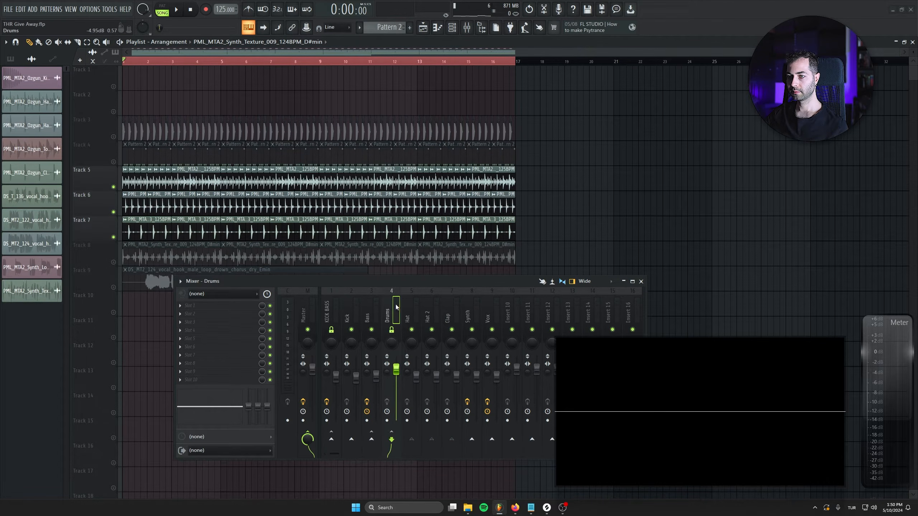
click(488, 314)
click(179, 305)
drag(203, 351, 397, 302)
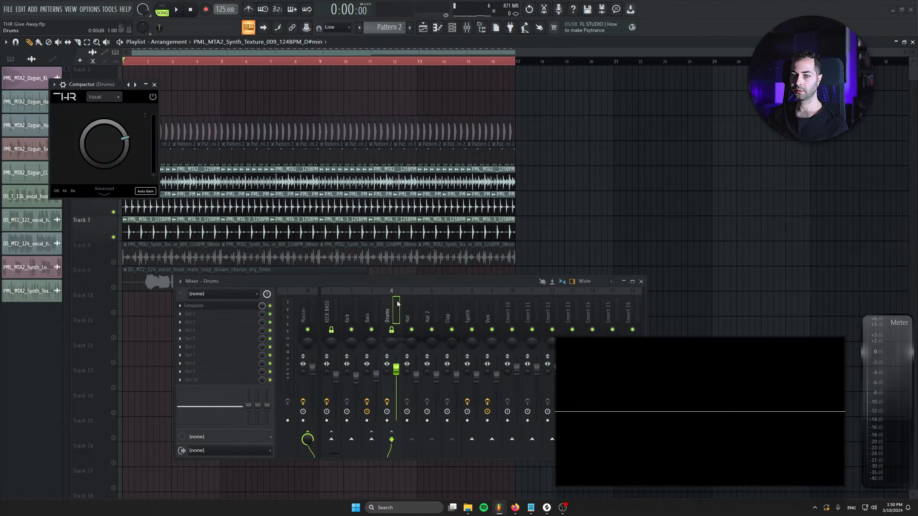
Step: Place the Drums Compactor window above the mixer and switch its mode to Drum Bus
drag(91, 85, 238, 132)
click(252, 143)
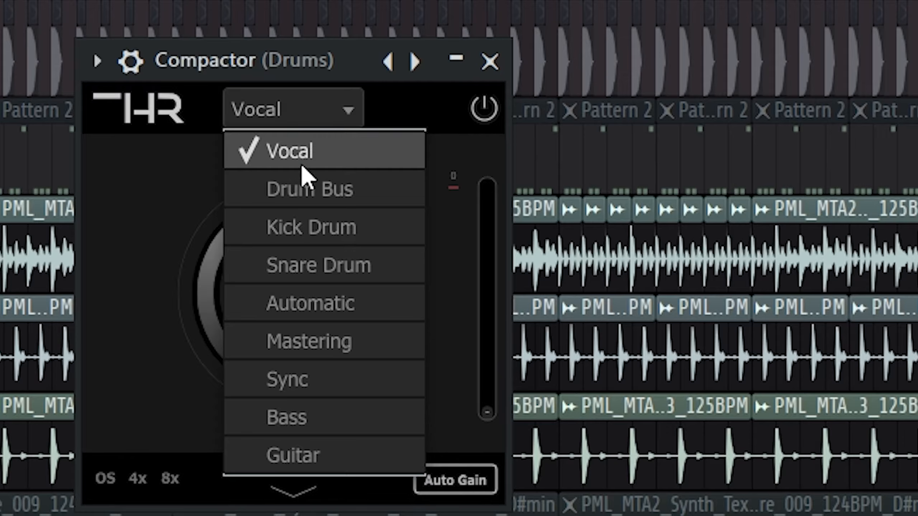
click(255, 165)
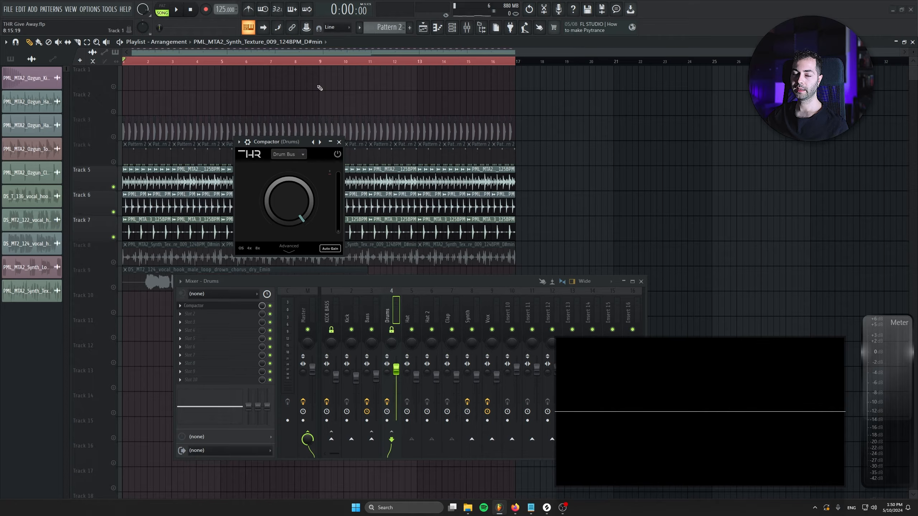
Step: Play the drum group and lower the Drums Compactor's threshold into the signal
key(space)
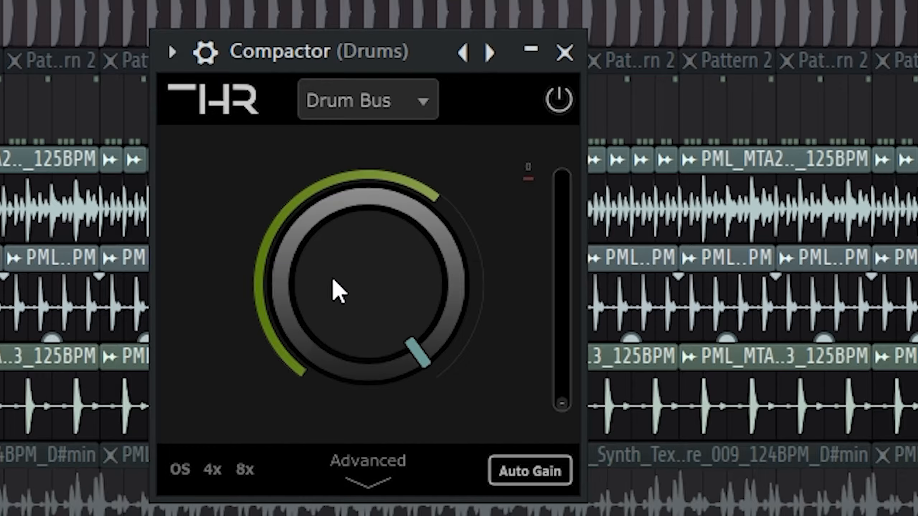
drag(277, 212, 275, 236)
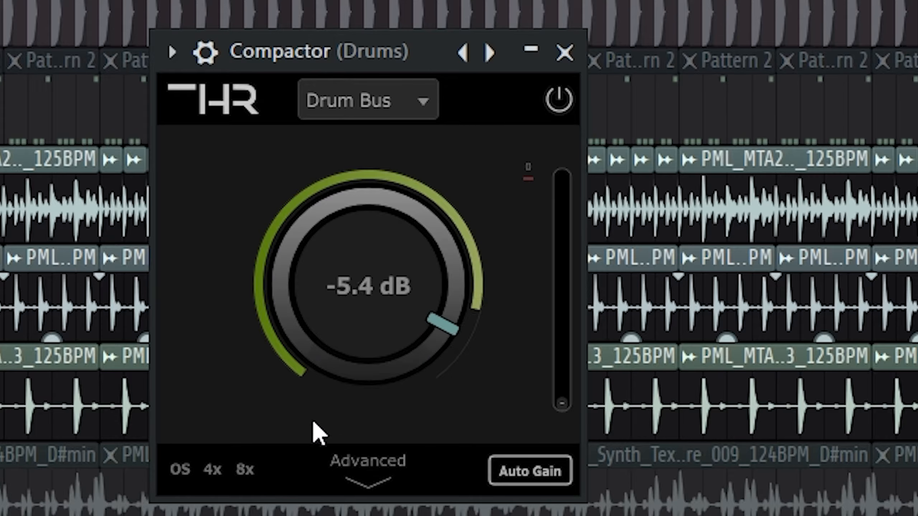
drag(314, 427, 402, 220)
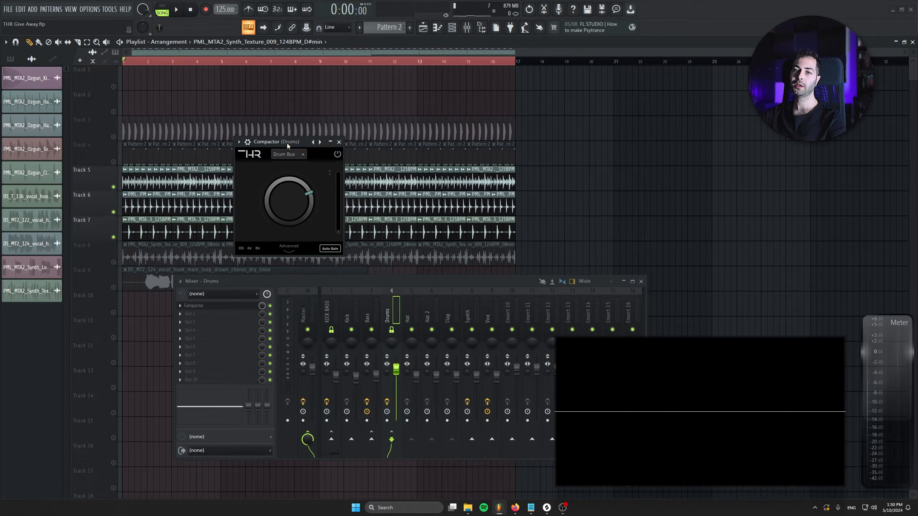
Step: Select the clips on Tracks 5 to 7 and fine-tune the Drums Compactor's threshold during playback
drag(540, 166, 78, 228)
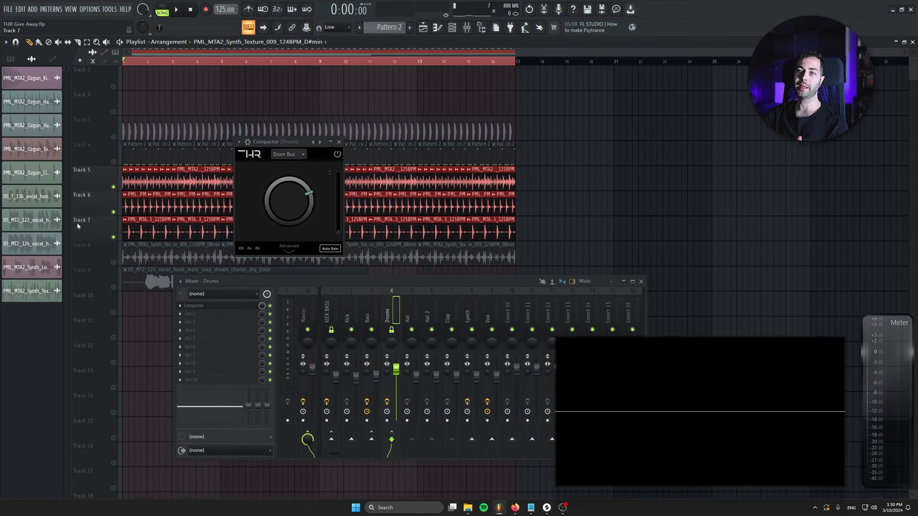
drag(287, 204, 287, 199)
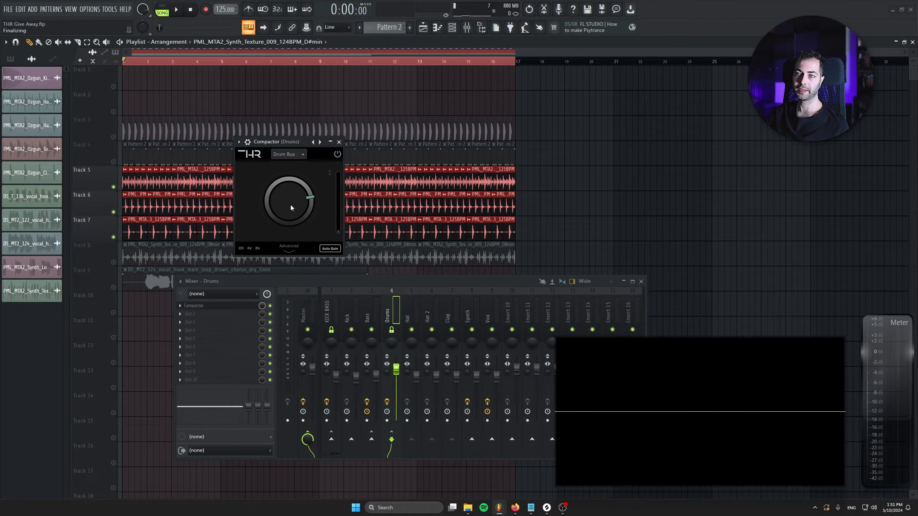
key(space)
drag(288, 204, 287, 225)
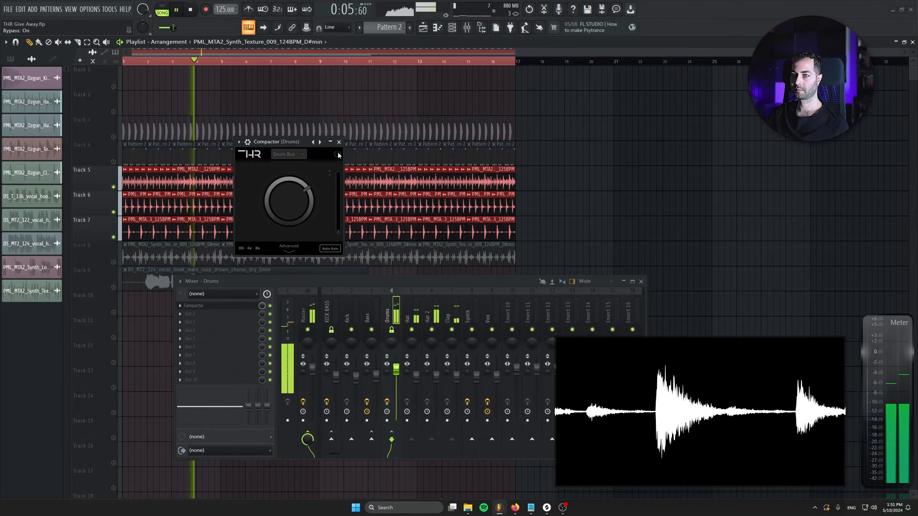
Step: Unmute Tracks 3 and 4 and set the Drums Compactor's threshold to about -21.82 during playback, then stop
click(113, 137)
click(113, 162)
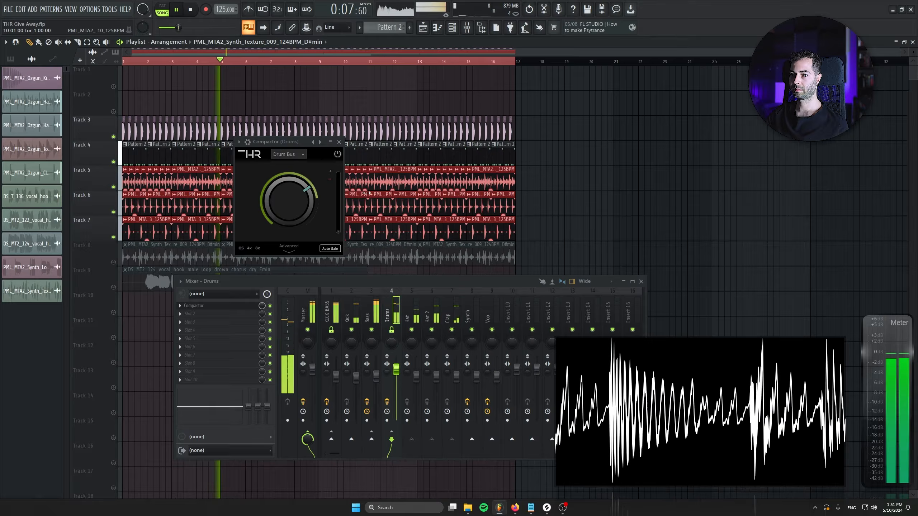
mouse_move(282, 202)
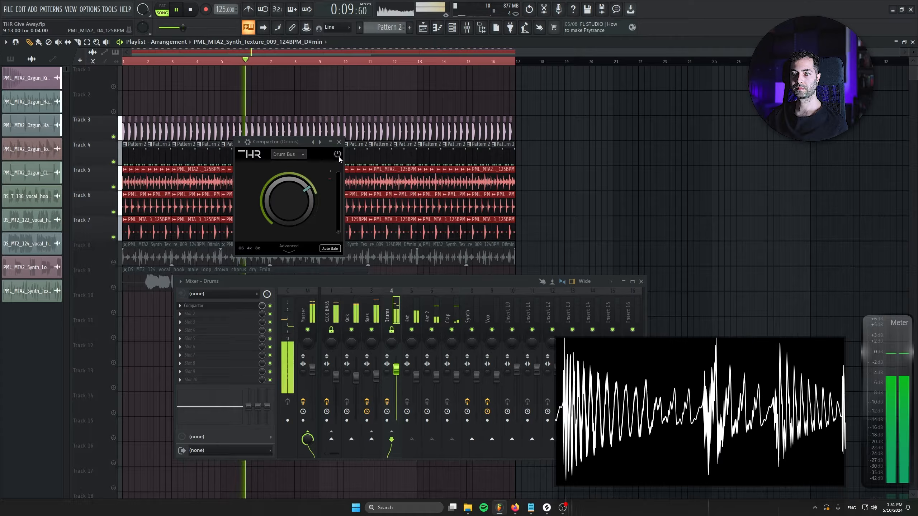
mouse_move(283, 202)
mouse_down()
mouse_move(301, 237)
mouse_move(289, 212)
mouse_up()
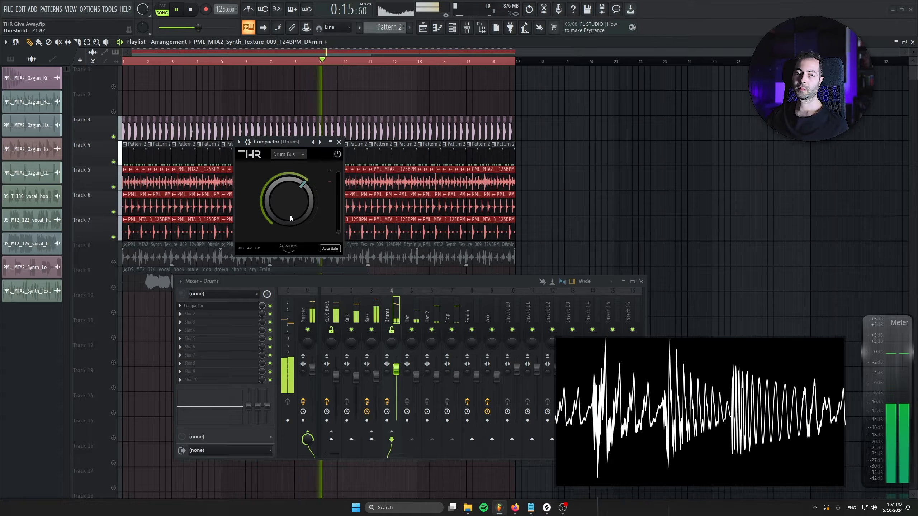
key(space)
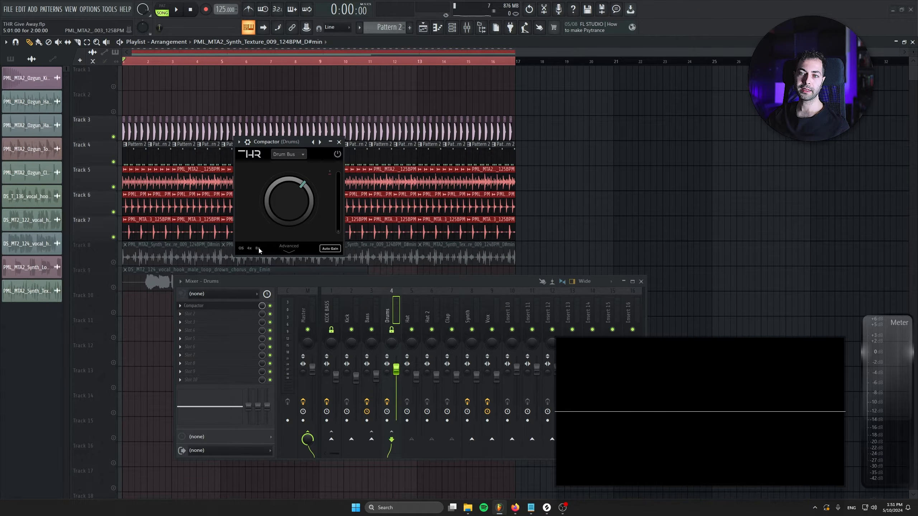
Step: Open the Drums Compactor's advanced view, examine its gain reduction during playback, and close the plugin window
click(290, 252)
drag(366, 140, 336, 125)
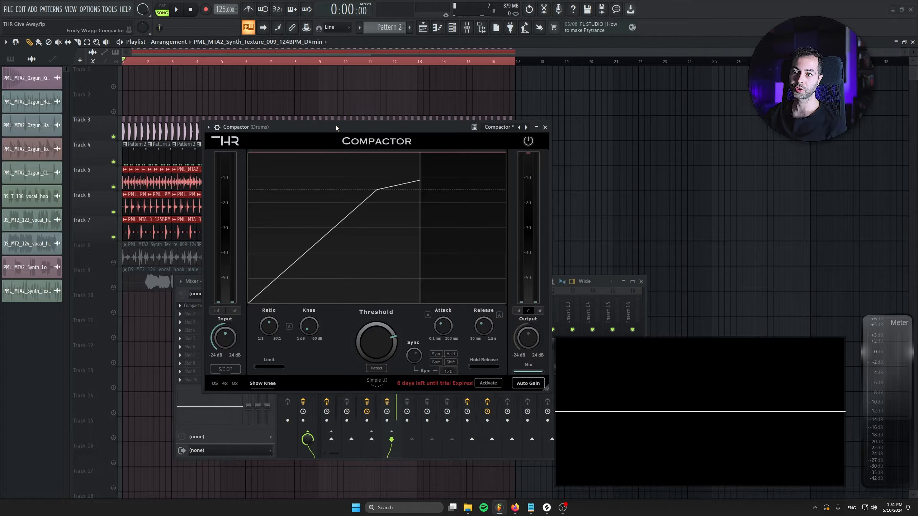
key(space)
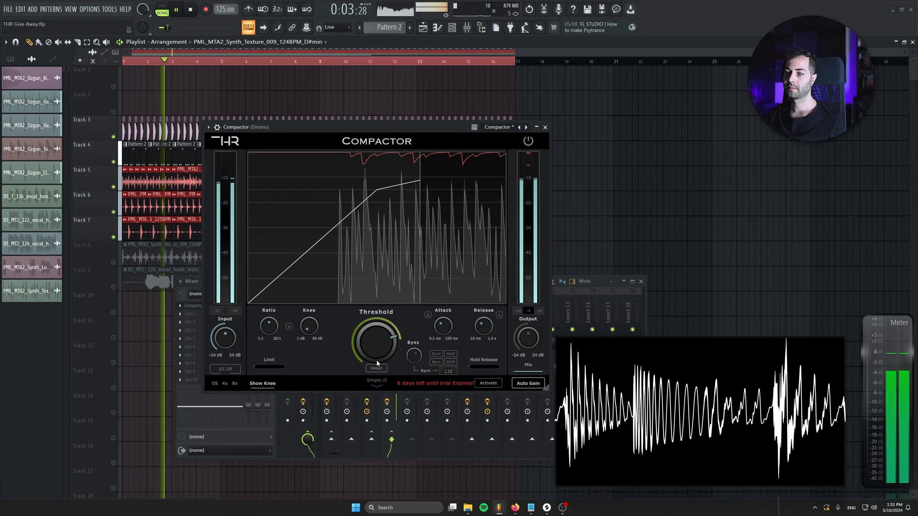
key(space)
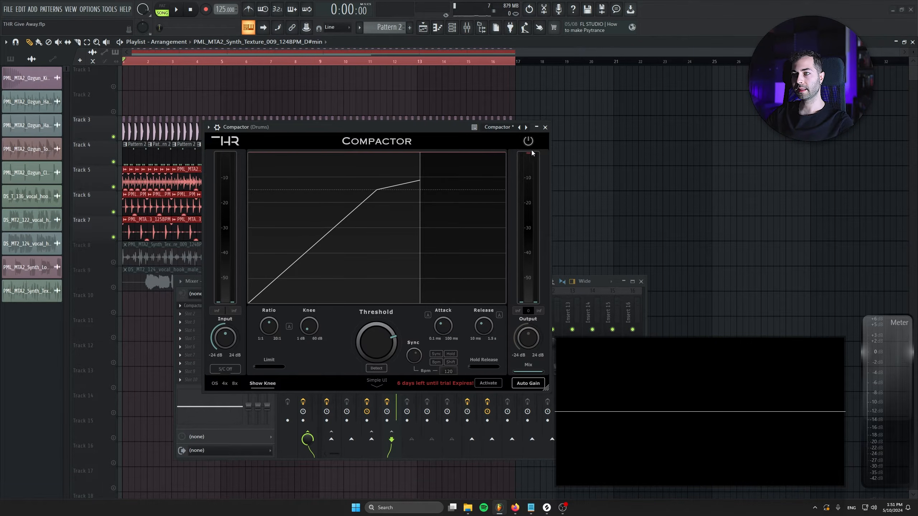
click(545, 128)
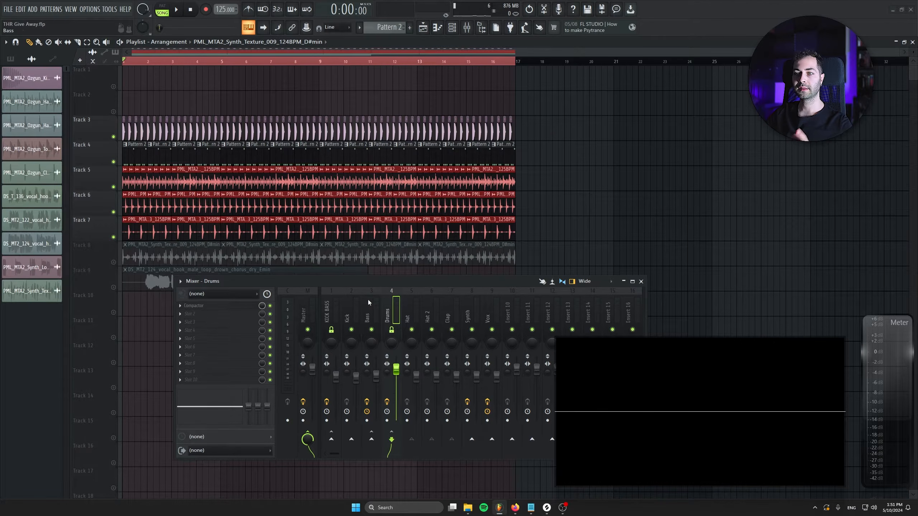
Step: Mute Tracks 5 to 7, open the Compactor on the Bass channel, and place its window above the mixer
click(372, 347)
drag(114, 186, 113, 237)
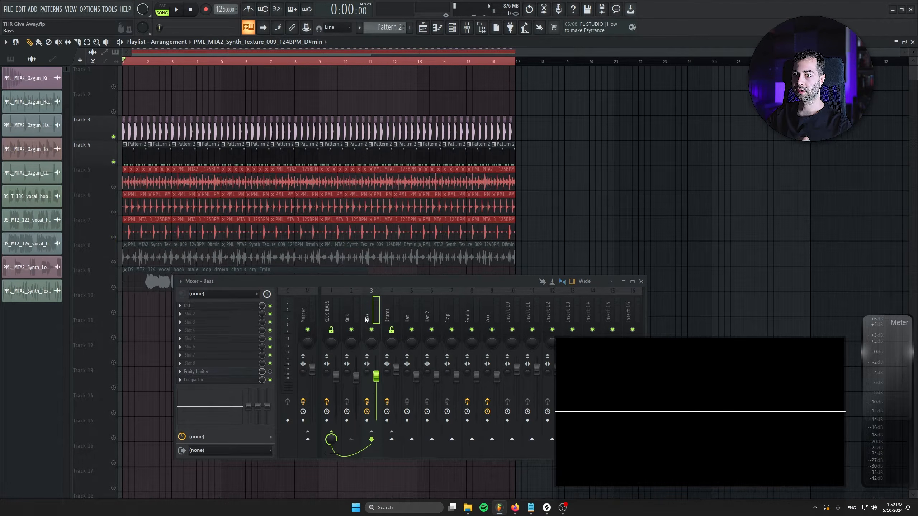
click(211, 382)
drag(394, 89, 346, 72)
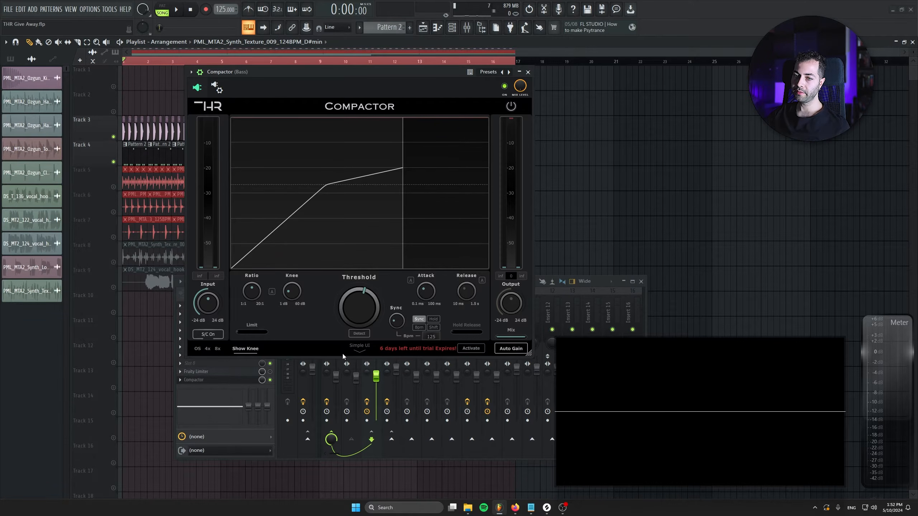
Step: Set the compressor release in the Bass channel's Fruity Limiter to about 606 ms and return to the Compactor
click(234, 372)
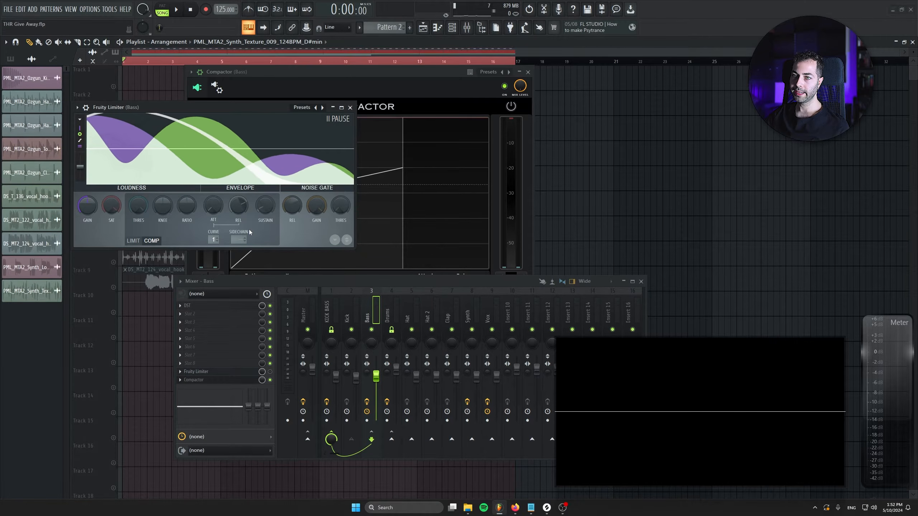
mouse_move(234, 208)
mouse_down()
mouse_move(235, 190)
mouse_move(235, 201)
mouse_up()
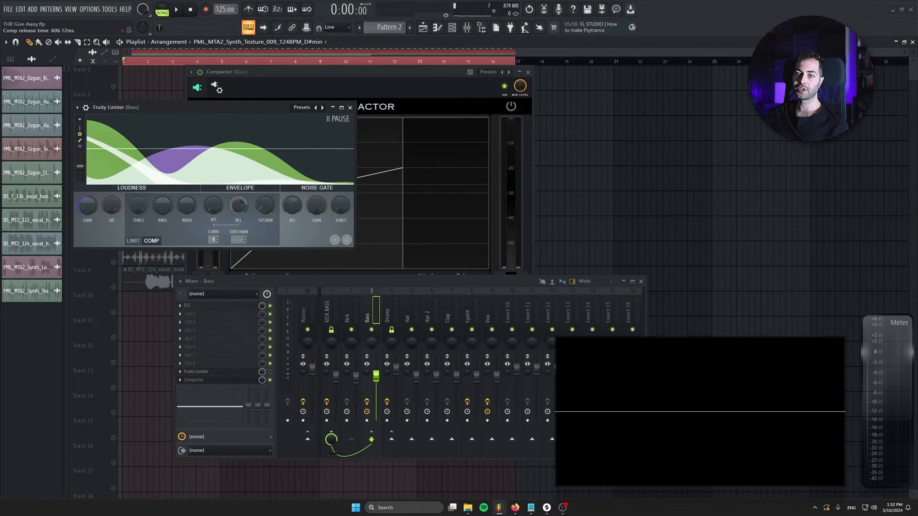
click(350, 107)
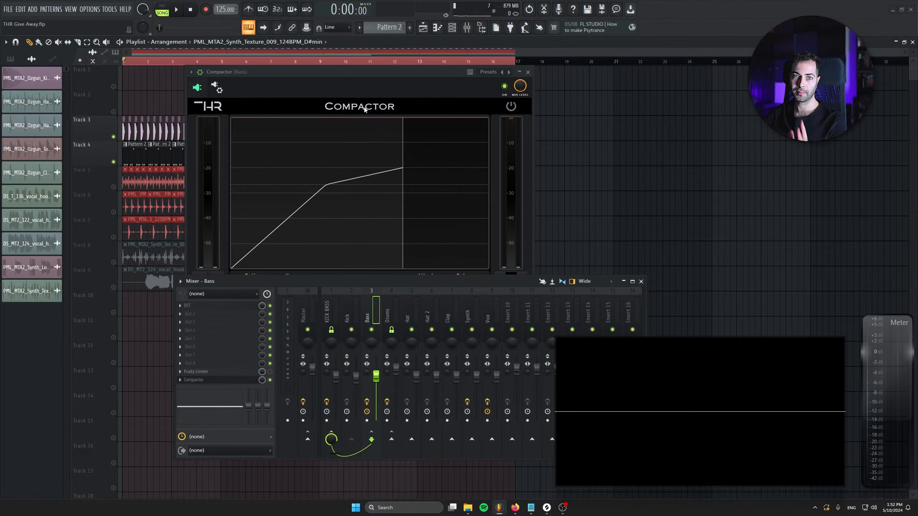
click(365, 109)
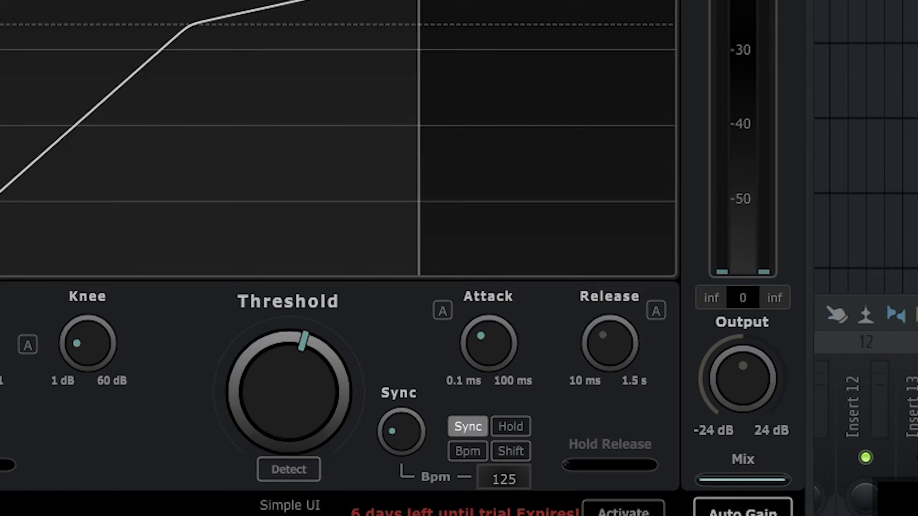
Step: Mark a time range one sixteenth note long at the start of bar 2 in the playlist, keeping the Compactor's sync controls in view
mouse_move(395, 433)
mouse_down()
mouse_move(368, 242)
mouse_move(380, 264)
mouse_move(377, 430)
mouse_move(394, 429)
mouse_move(392, 399)
mouse_move(395, 427)
mouse_up()
drag(253, 0, 104, 229)
scroll(331, 36, up, 8)
drag(322, 103, 276, 127)
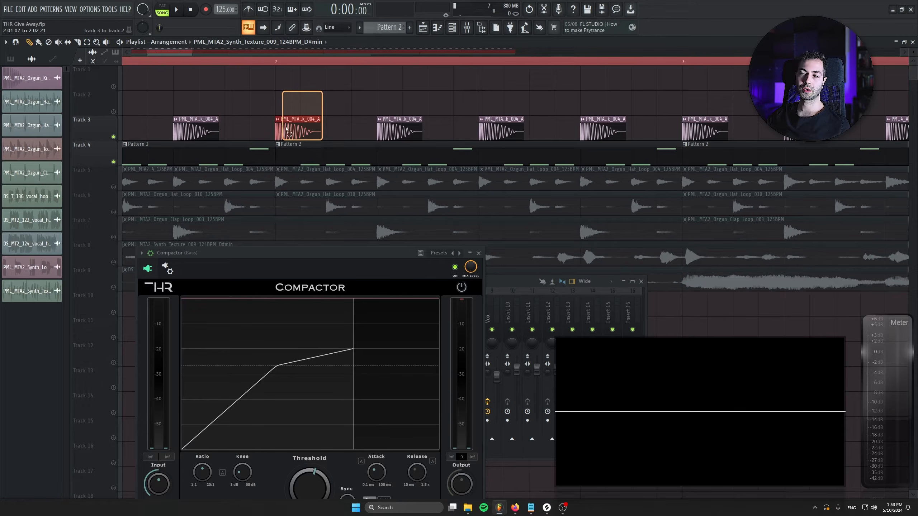
drag(305, 62, 282, 62)
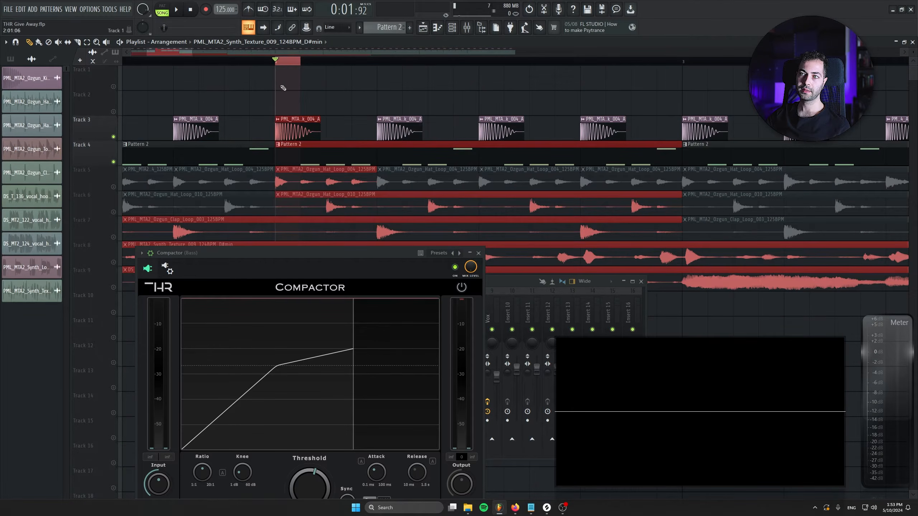
drag(318, 256, 303, 132)
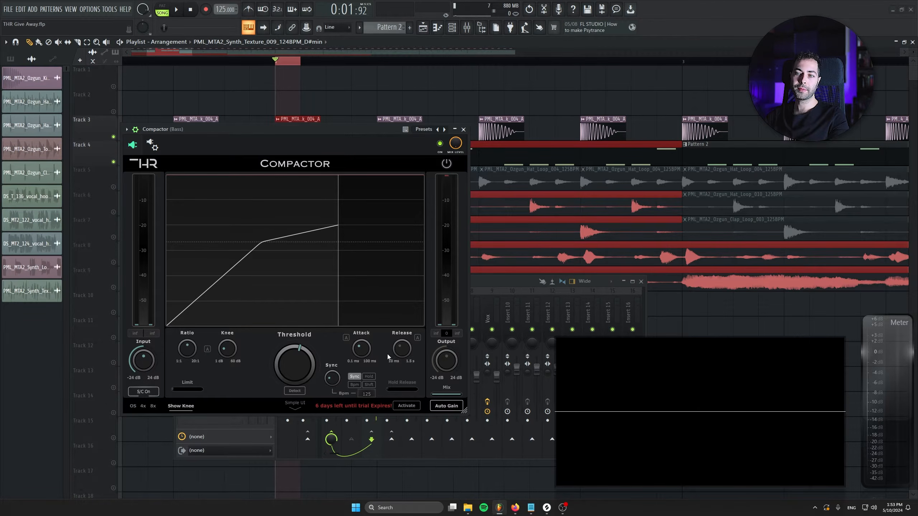
Step: Extend the playlist time selection to cover the whole arrangement from bar 1 to the end of bar 16
drag(346, 133, 345, 200)
scroll(256, 156, down, 6)
drag(737, 62, 736, 84)
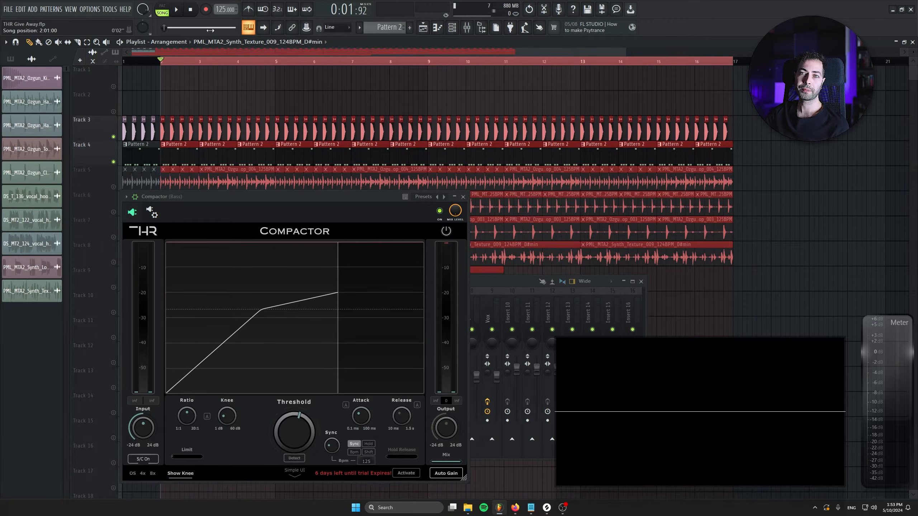
drag(160, 62, 30, 61)
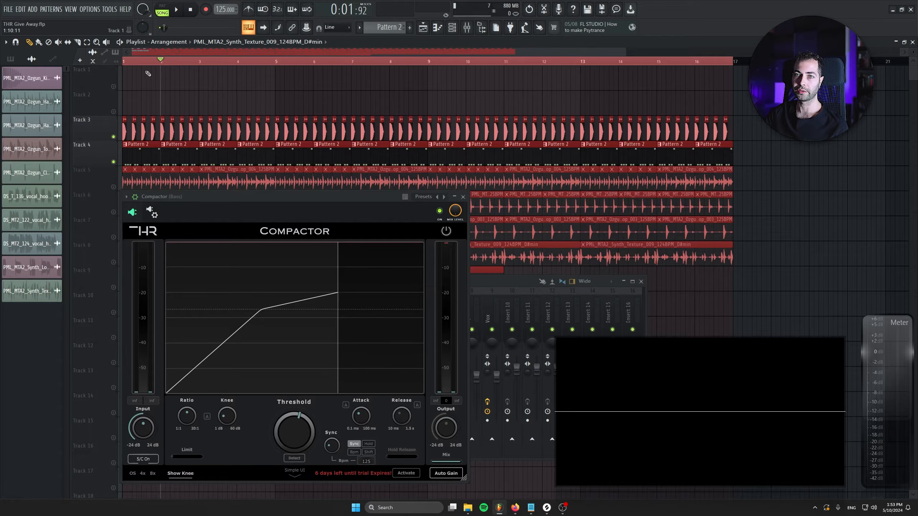
Step: Rearrange the Bass Compactor and mixer windows so the Kick and Bass channels are accessible
drag(247, 200, 496, 157)
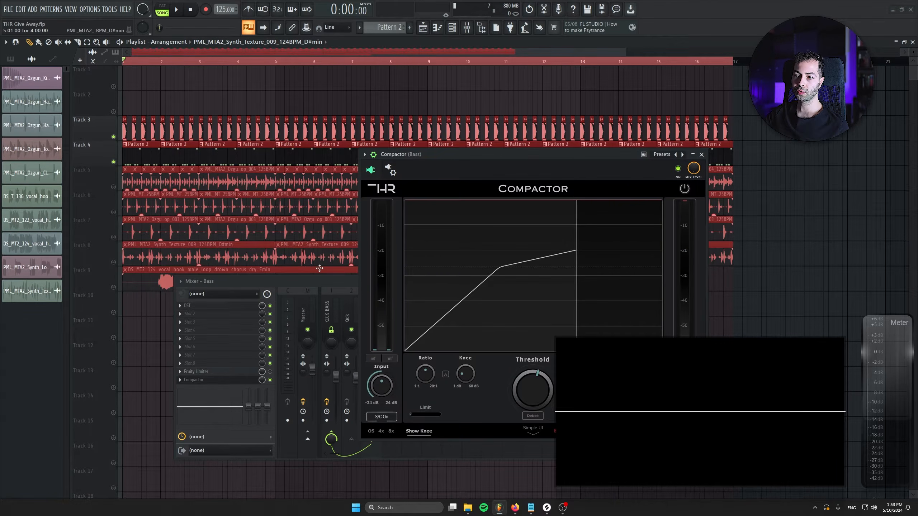
drag(438, 159, 410, 137)
drag(349, 281, 191, 267)
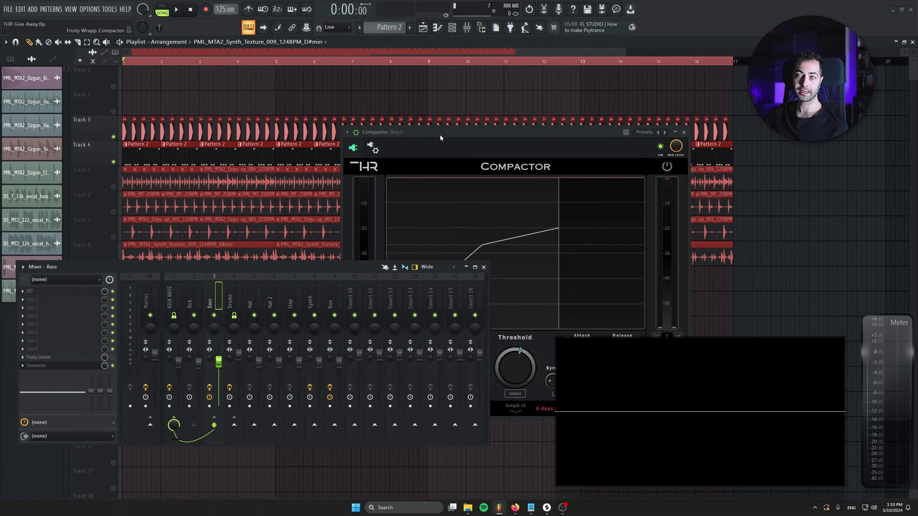
drag(439, 134, 365, 105)
Step: Check the Kick channel's sidechain send to the Bass channel in the mixer
click(197, 268)
click(193, 300)
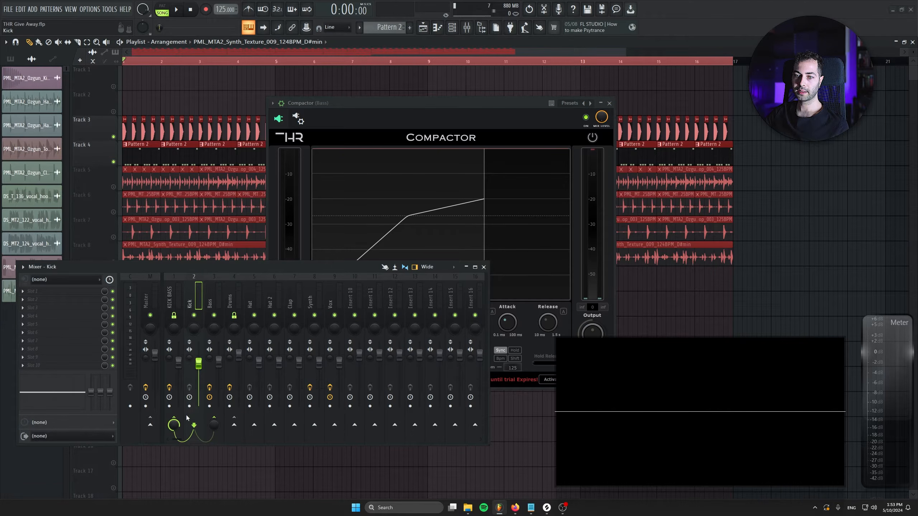
click(210, 302)
click(192, 305)
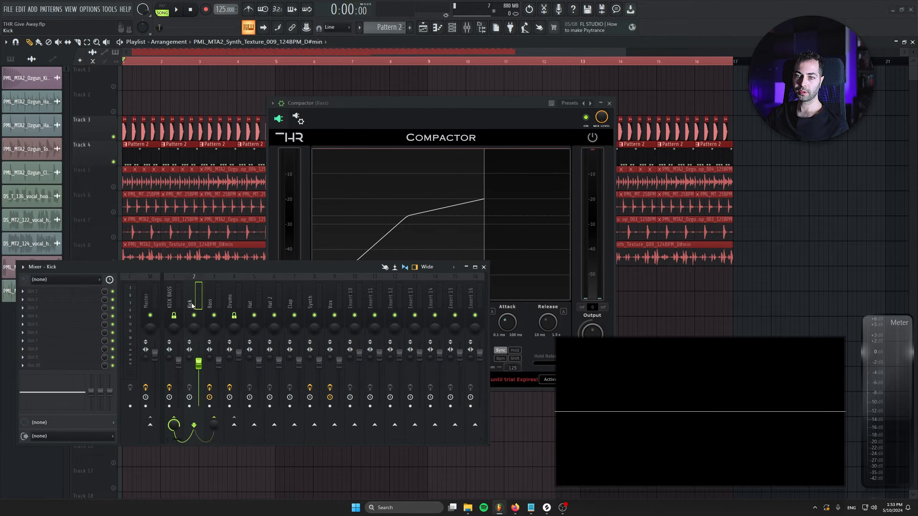
click(214, 429)
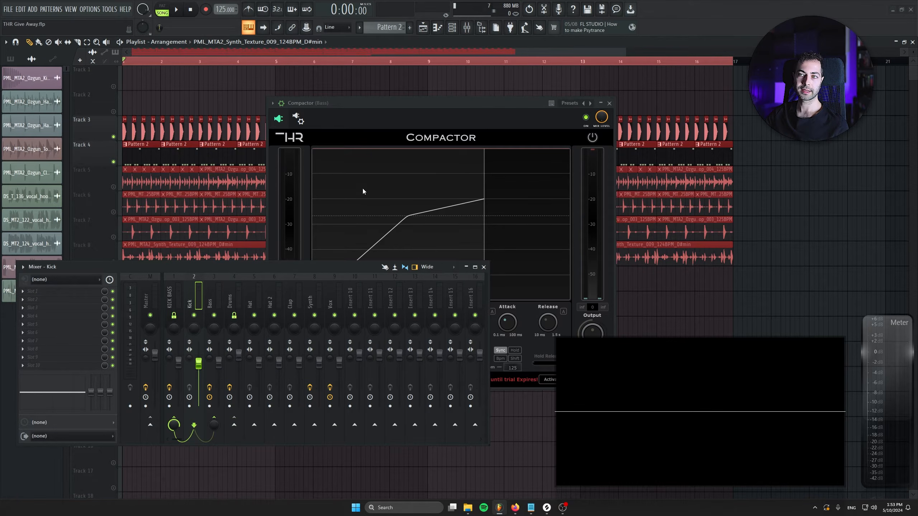
Step: Choose the kick as the Bass Compactor's sidechain input in its processing settings and return to the plugin view
click(298, 118)
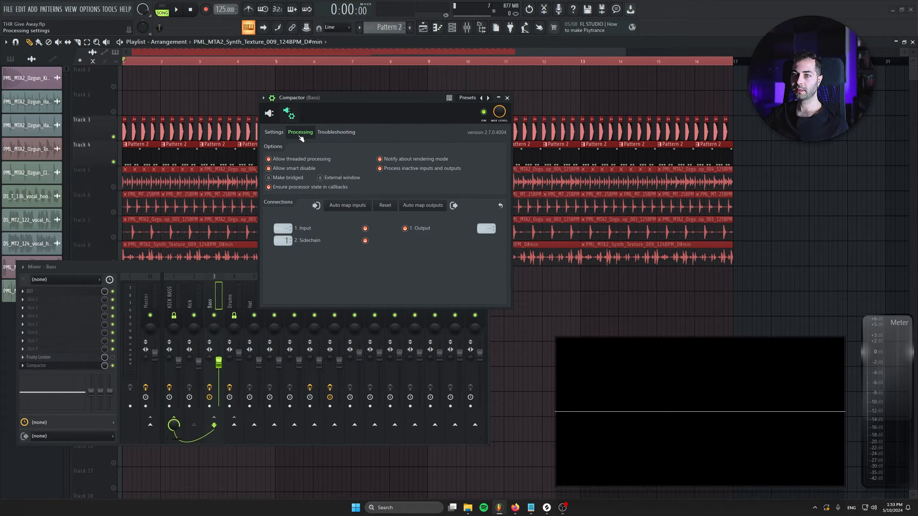
click(282, 240)
click(290, 256)
click(269, 113)
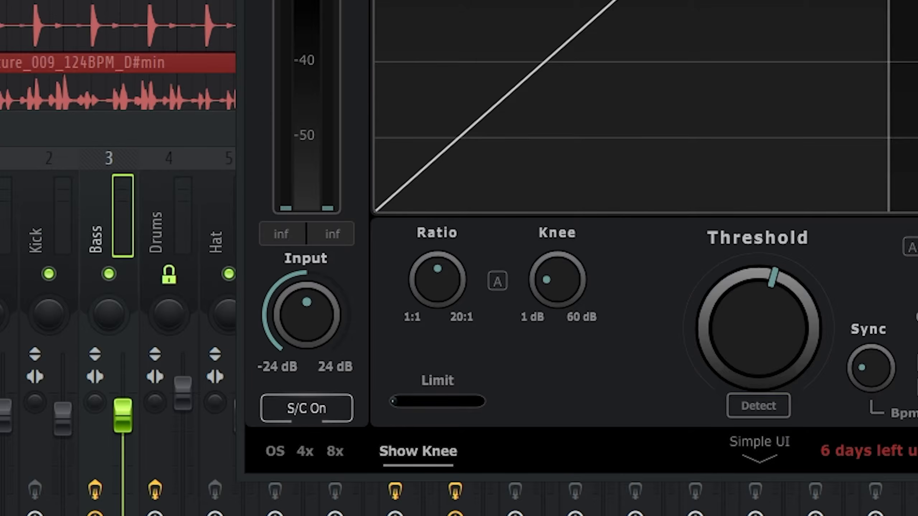
Step: Toggle the Bass Compactor's external sidechain off and back on, and raise the threshold to its maximum
click(301, 411)
click(301, 411)
drag(776, 343, 776, 286)
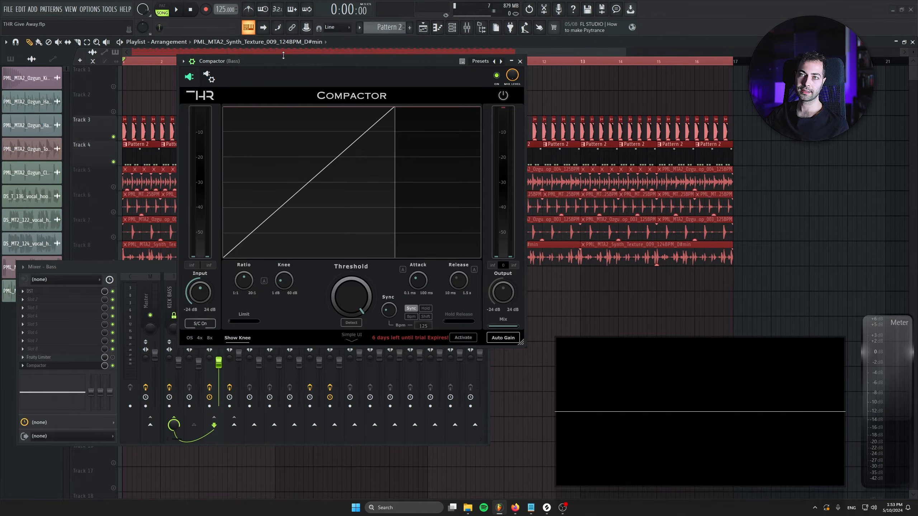
Step: Enable automatic attack on the Bass Compactor and reposition its window above the mixer
drag(283, 61, 310, 89)
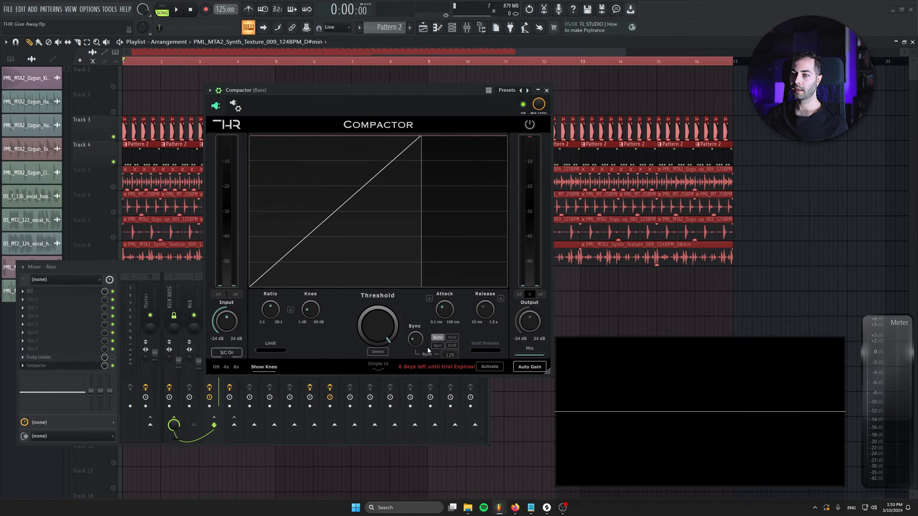
click(429, 298)
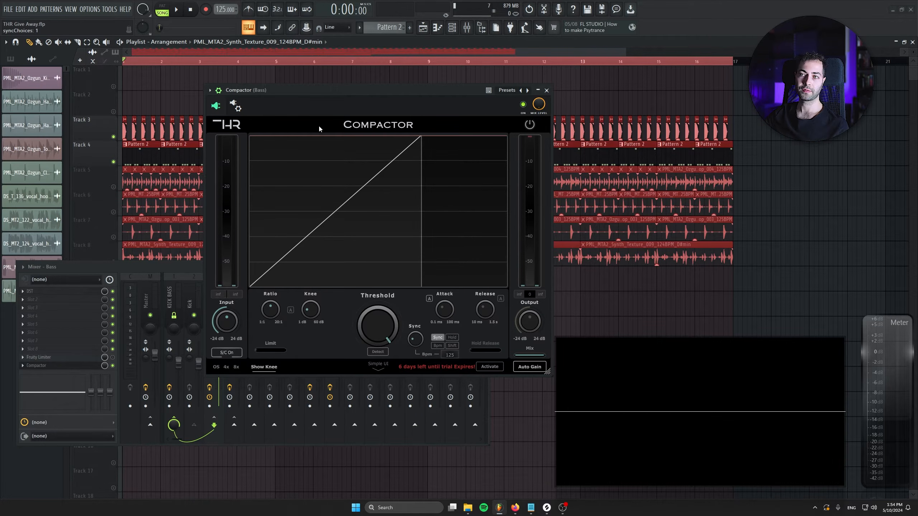
drag(322, 91, 329, 113)
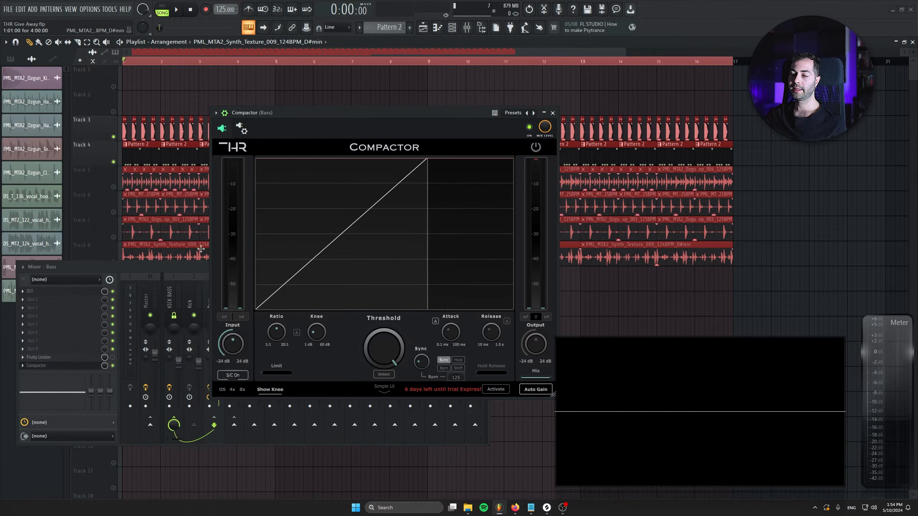
Step: Play the arrangement and lower the Bass Compactor's threshold to about -31 dB so the kick ducks the bass
key(space)
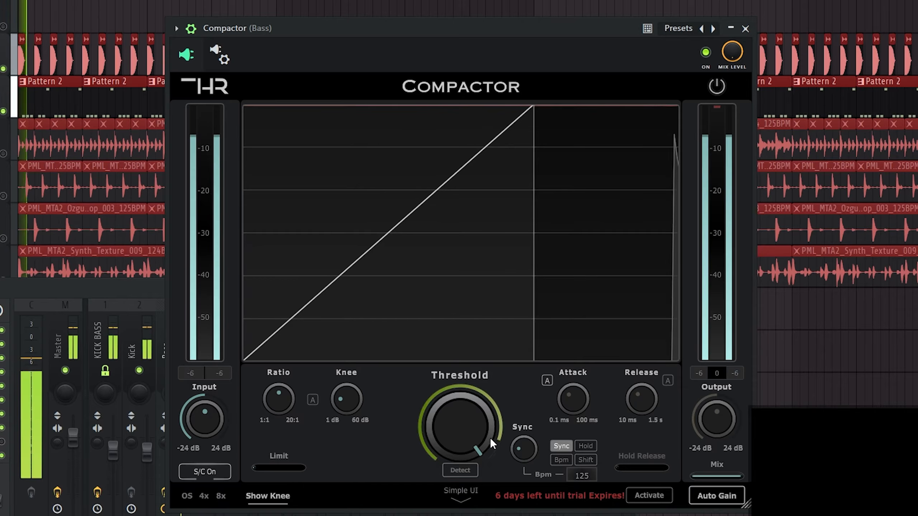
drag(376, 348, 366, 370)
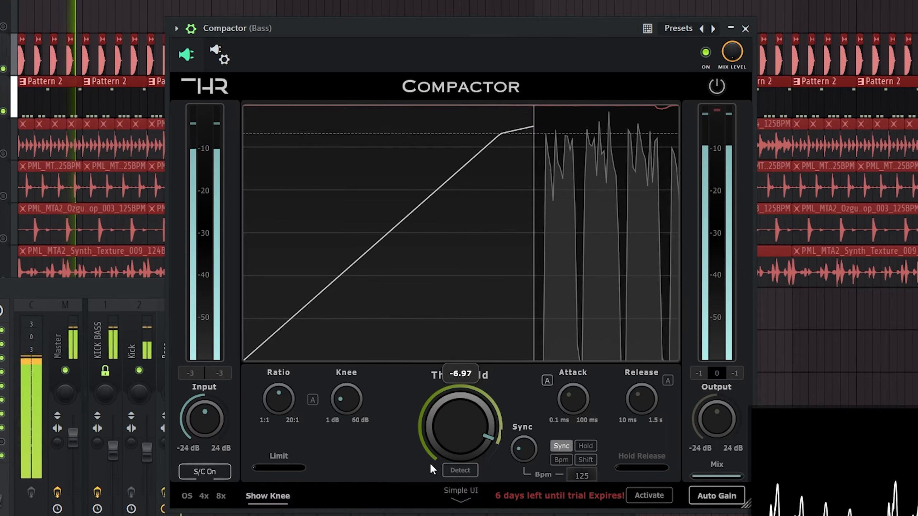
drag(431, 464, 417, 515)
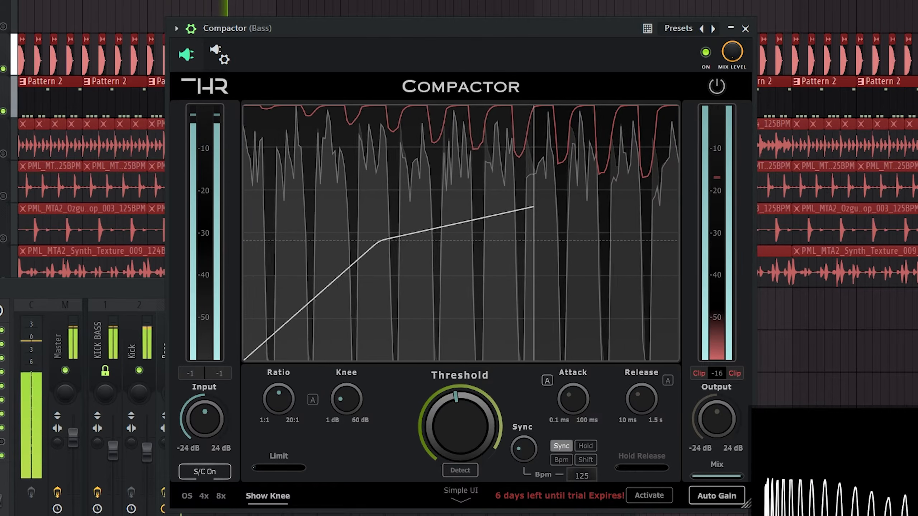
drag(459, 426, 423, 329)
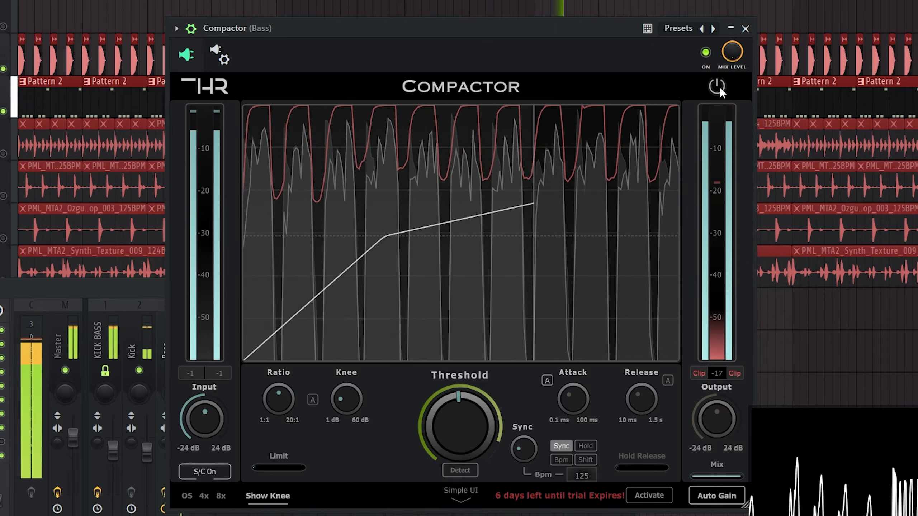
Step: Bypass and re-enable the Bass Compactor during playback to compare the bass with and without sidechain compression
click(720, 86)
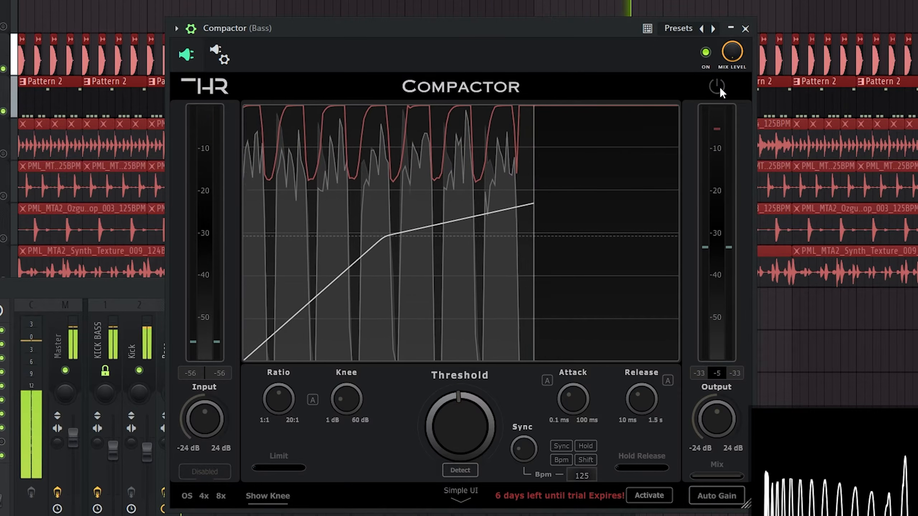
click(720, 87)
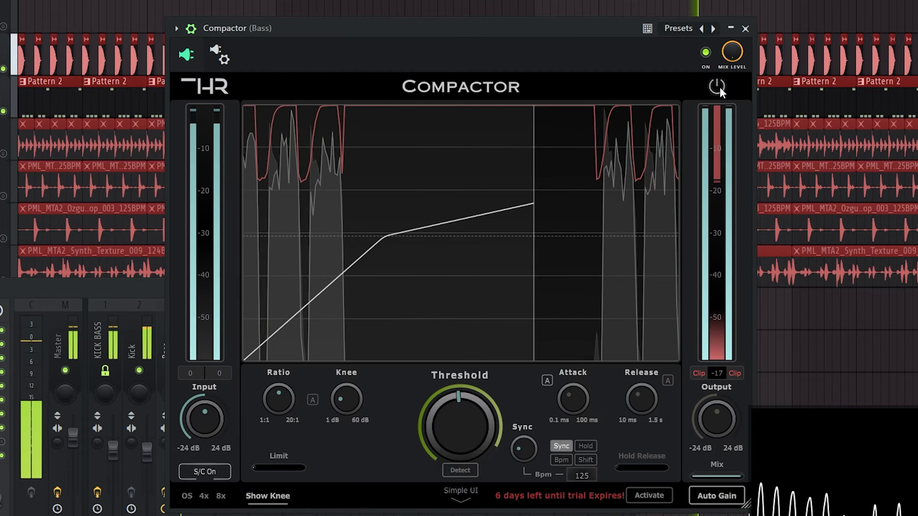
drag(491, 32, 486, 33)
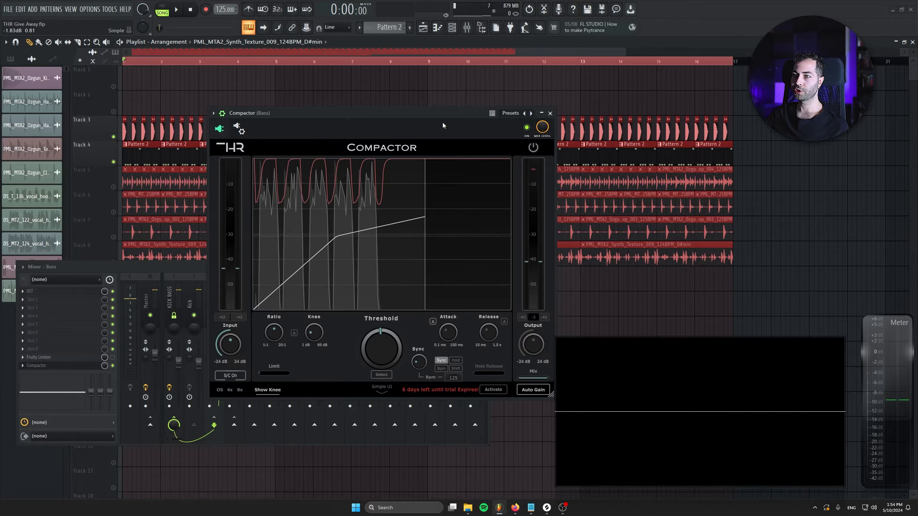
Step: Move the Bass Compactor window and sweep its Limit between about -4 dB and -60 dB, ending near -11.5 dB
drag(439, 111, 394, 116)
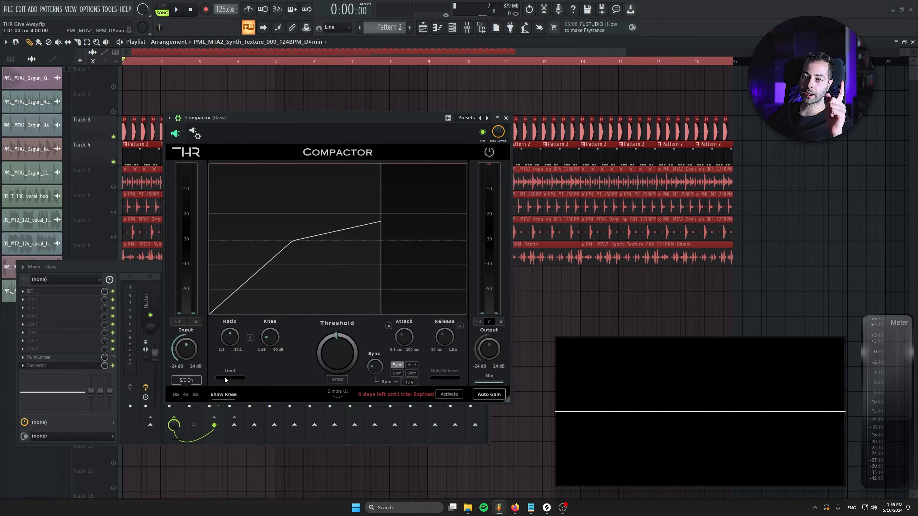
drag(225, 378, 246, 379)
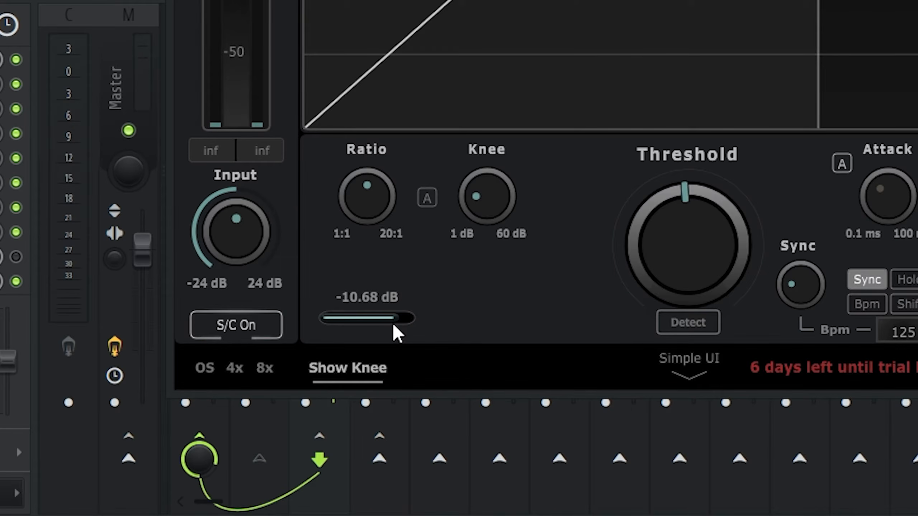
drag(394, 324, 401, 325)
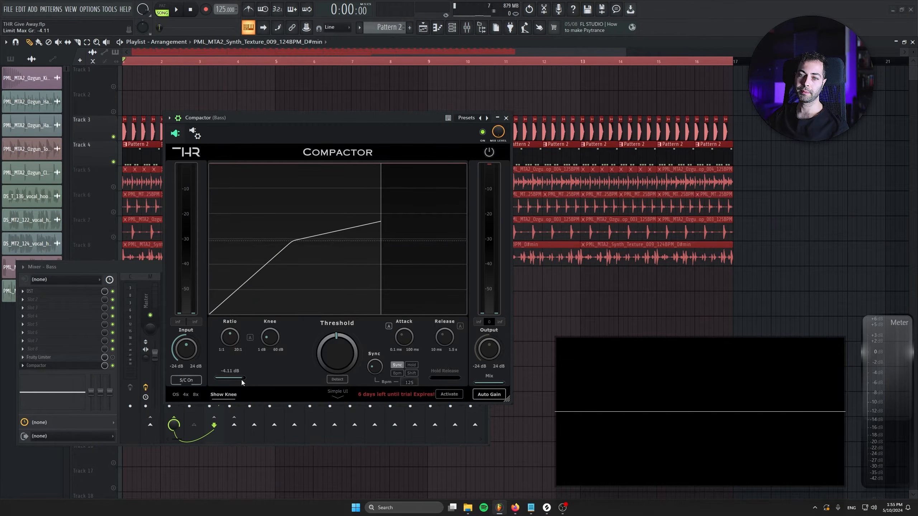
drag(228, 380, 209, 377)
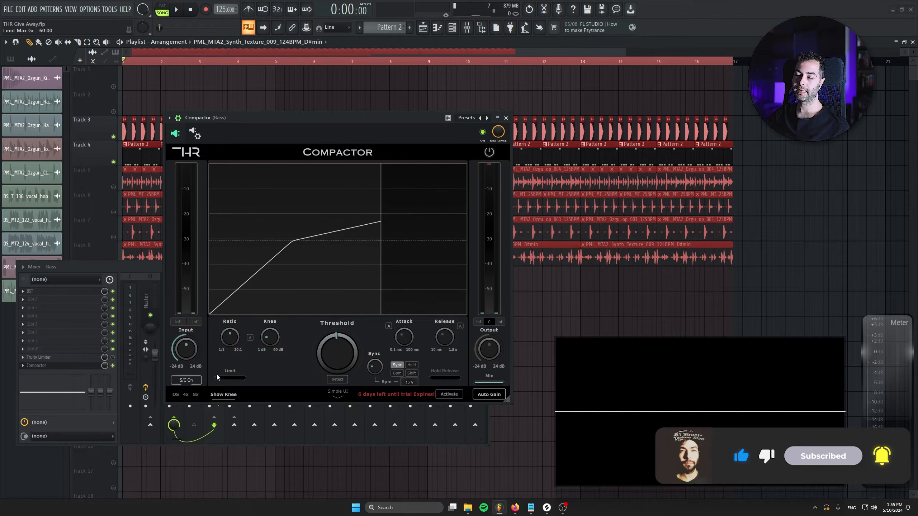
drag(325, 351, 278, 350)
drag(244, 378, 237, 379)
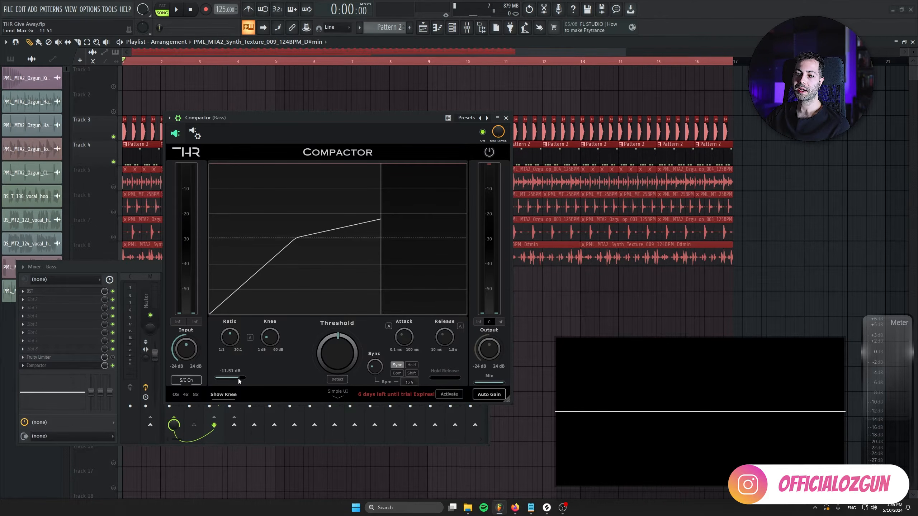
Step: Vary the Bass Compactor's threshold between about -33 and -24 dB, then lower it to its minimum while playing the arrangement
drag(327, 349, 338, 378)
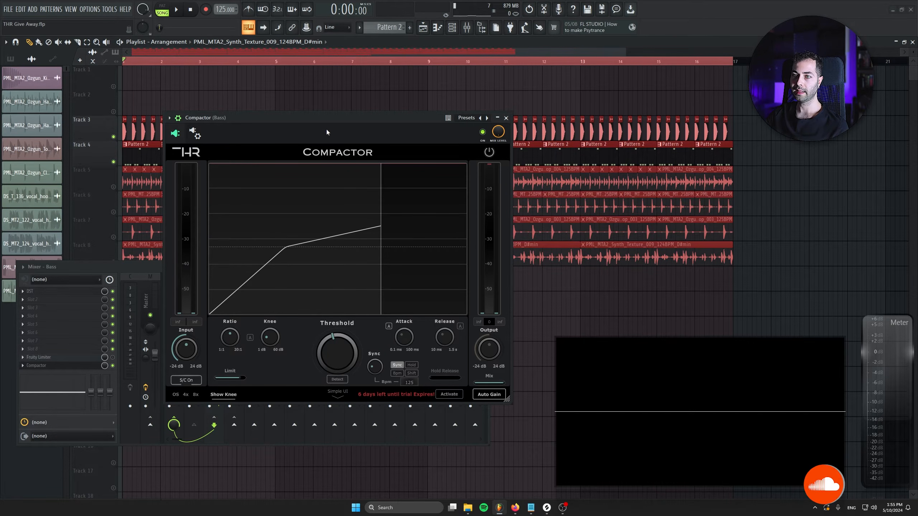
drag(343, 354, 336, 361)
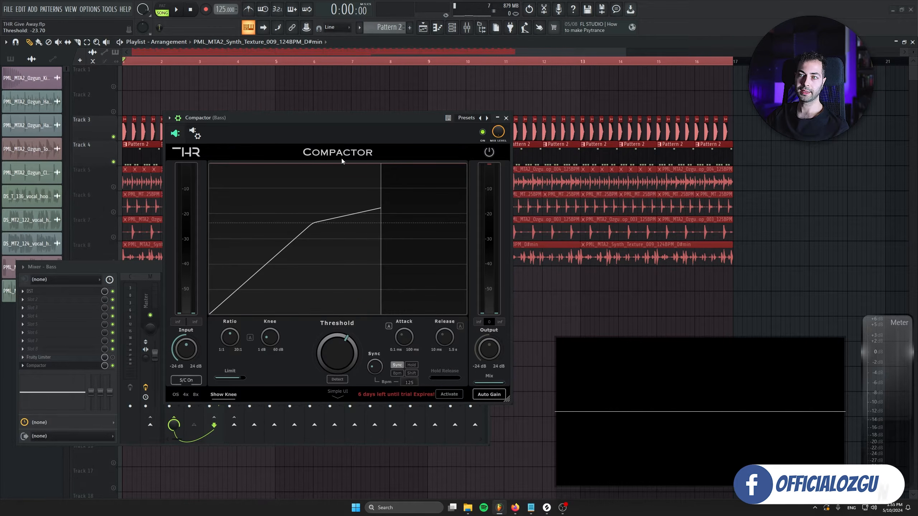
key(space)
drag(337, 355, 329, 515)
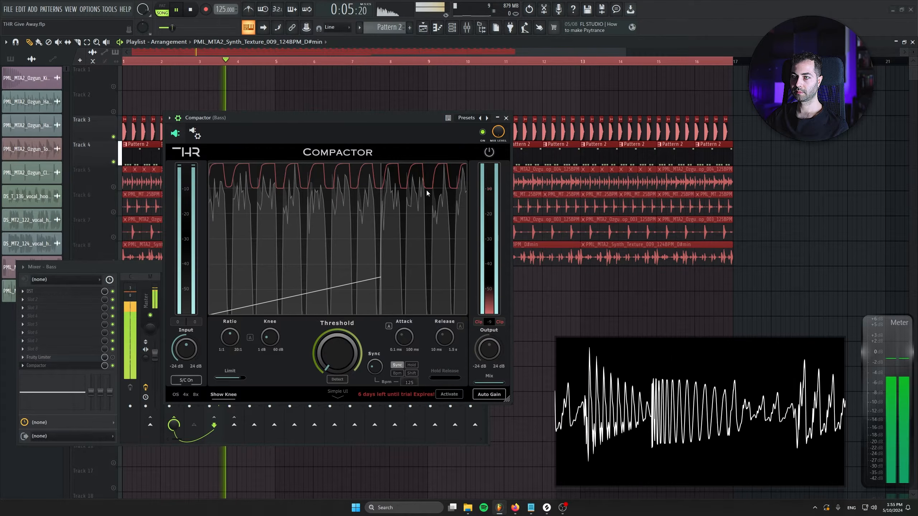
key(space)
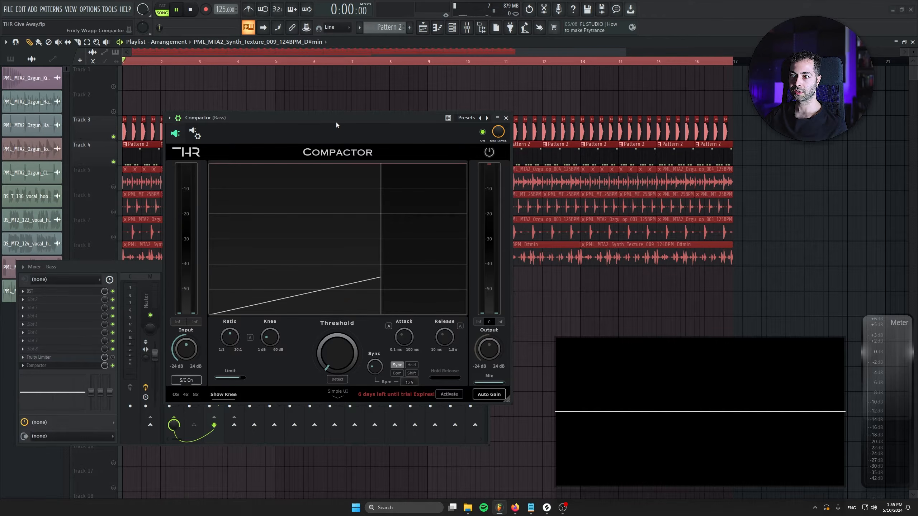
Step: During playback, try the Bass Compactor at a threshold of about -38 dB with the Limit near -18 dB, then return the threshold to minimum
key(space)
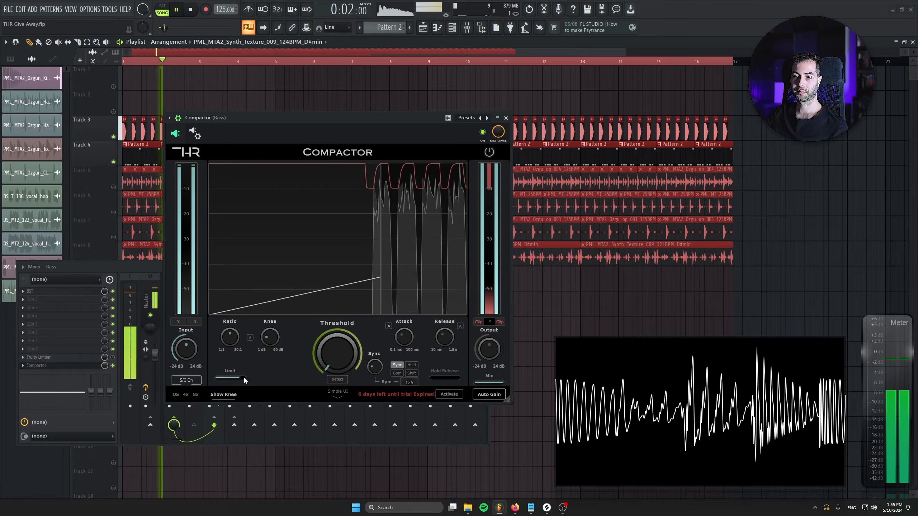
drag(337, 353, 309, 237)
drag(231, 379, 234, 379)
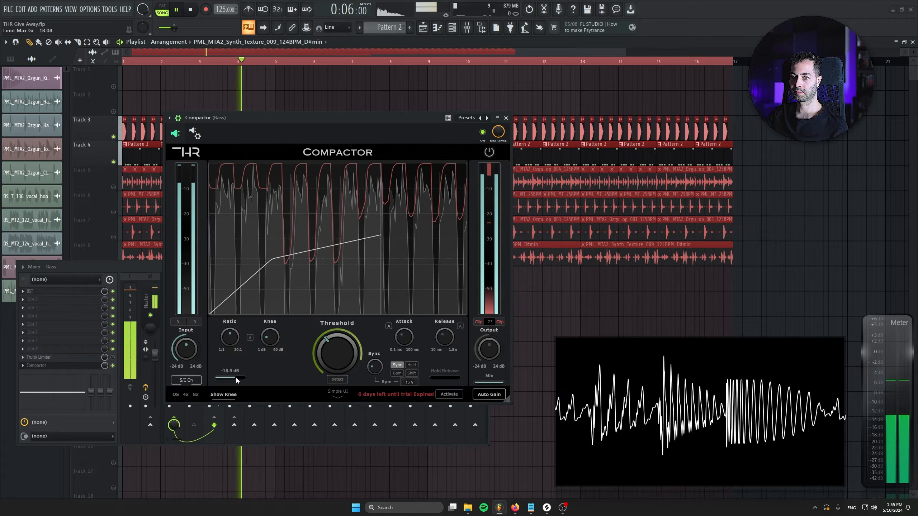
drag(337, 352, 235, 401)
key(space)
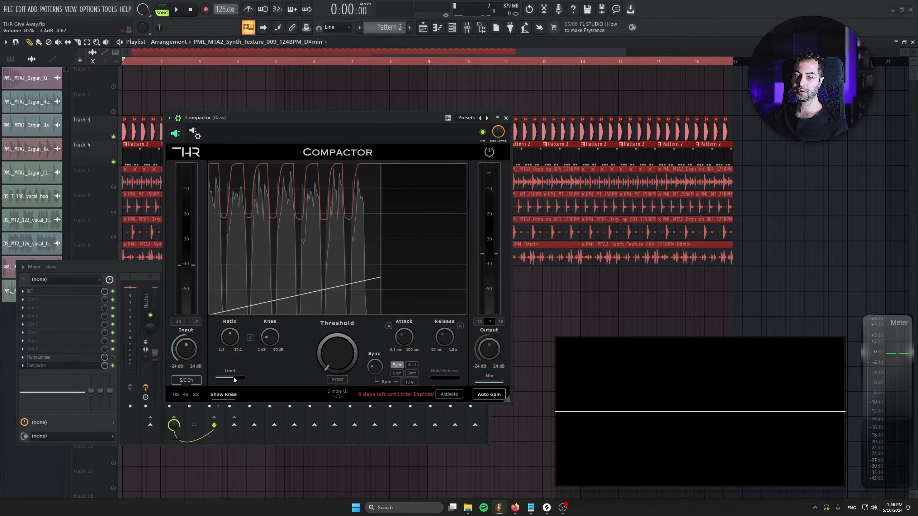
Step: Readjust the Bass Compactor's Limit and fine-tune it to about -14.8 dB while the arrangement plays
drag(235, 379, 230, 379)
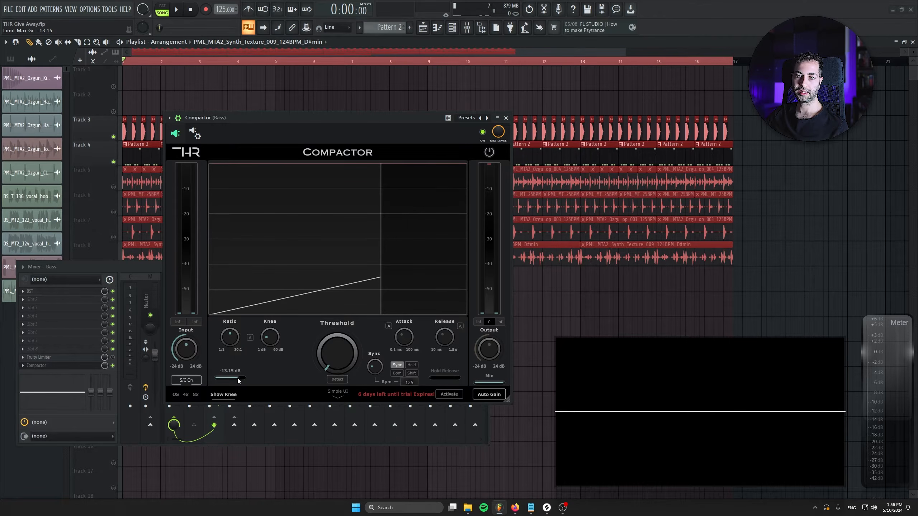
key(space)
mouse_move(237, 377)
mouse_down()
mouse_move(226, 377)
mouse_move(254, 379)
mouse_move(236, 381)
mouse_up()
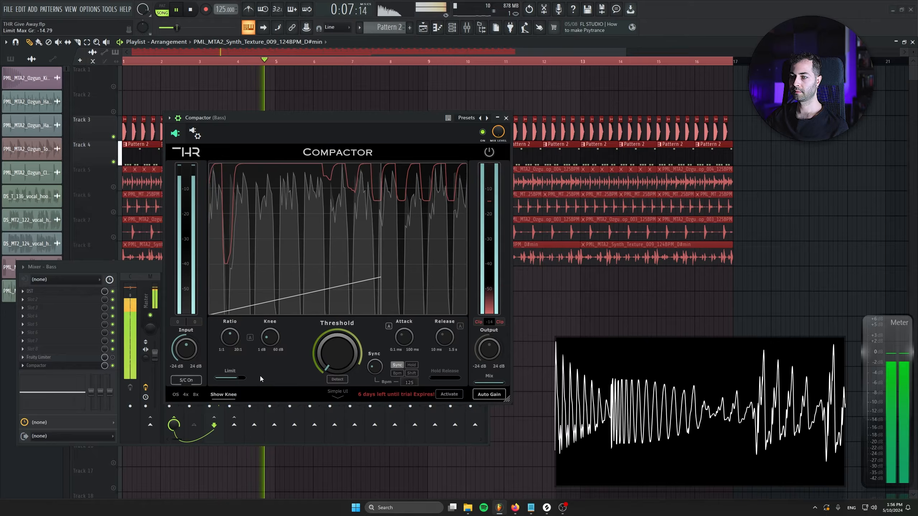
key(space)
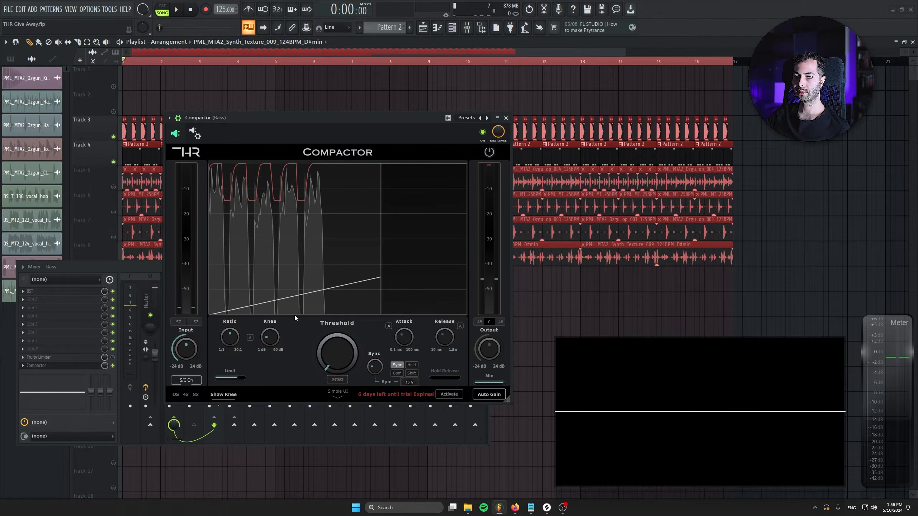
Step: Close the Bass Compactor, clear the playlist's time selection and solo the vocal hook's track
click(506, 118)
drag(151, 266, 151, 301)
scroll(189, 141, down, 1)
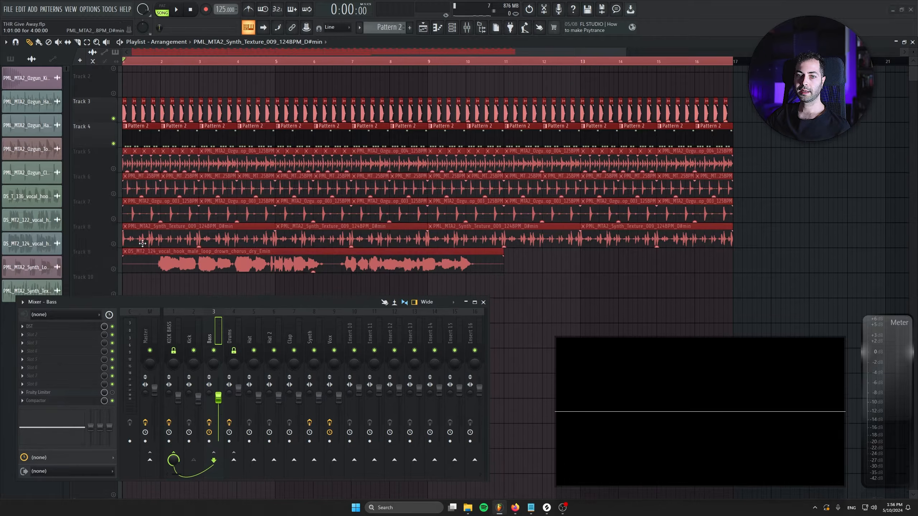
double_click(162, 63)
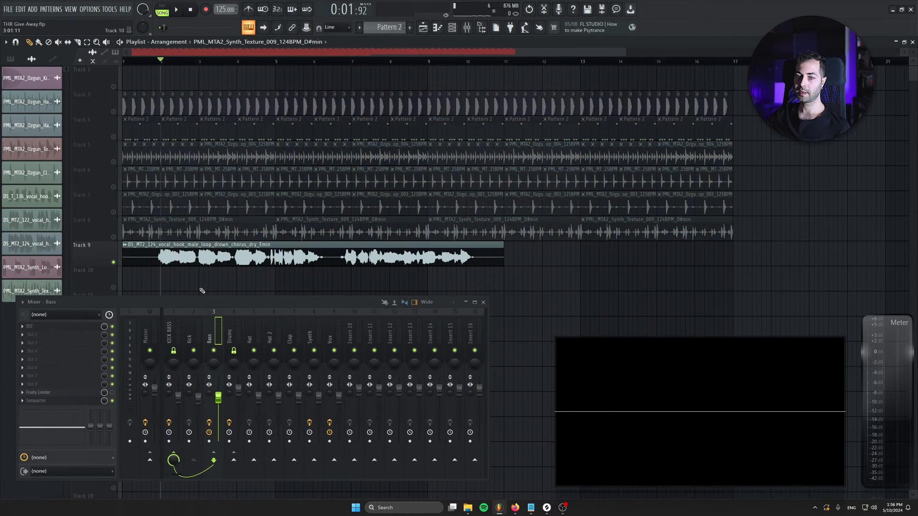
Step: Open the Vox channel's Compactor in its advanced view and place its window above the mixer
click(331, 339)
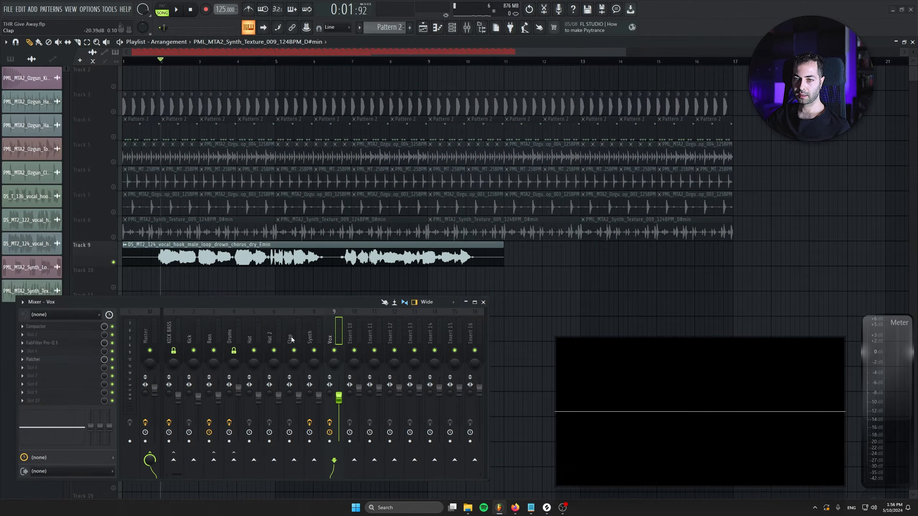
click(53, 327)
click(365, 234)
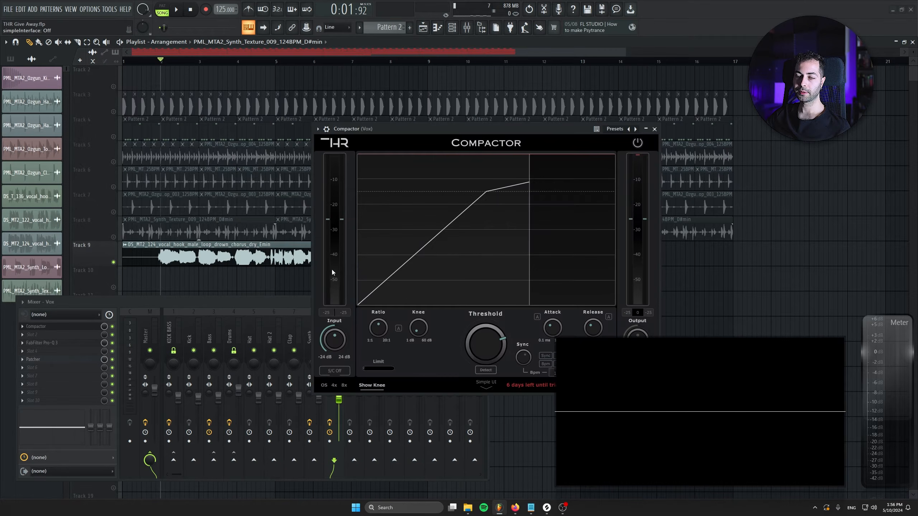
drag(408, 126, 205, 104)
Step: Enable threshold detection and the automatic ratio/knee, attack and release on the Vox Compactor, and play the soloed vocal
click(279, 349)
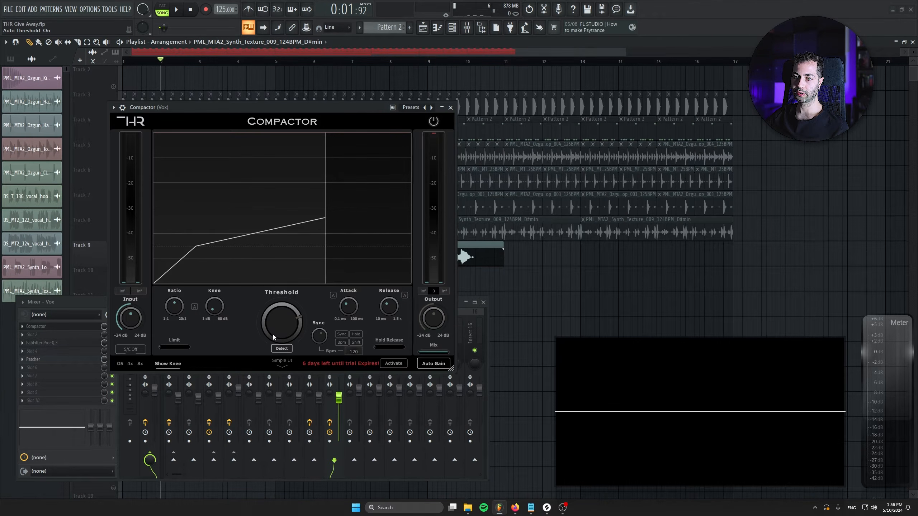
click(401, 297)
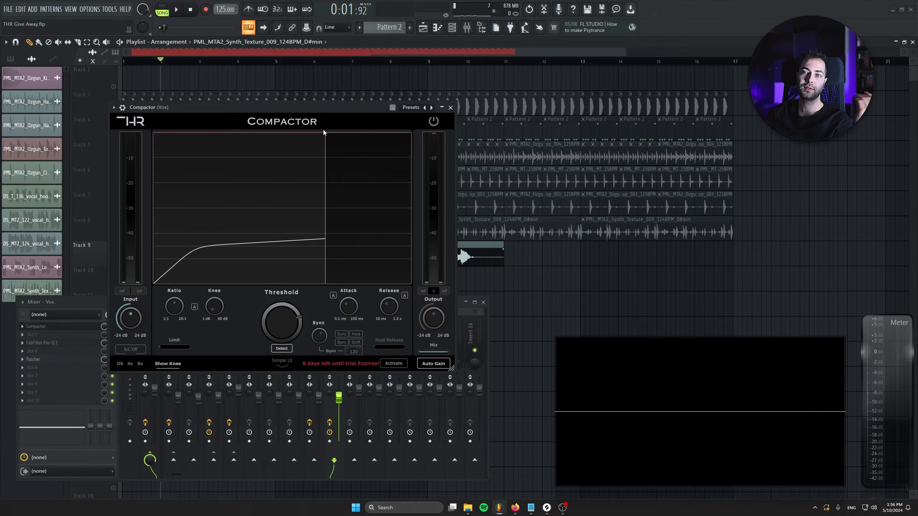
key(space)
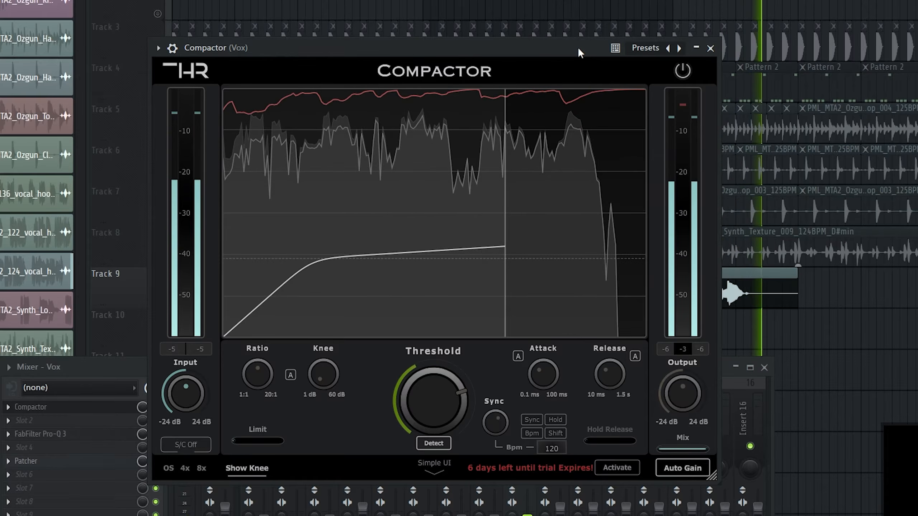
key(space)
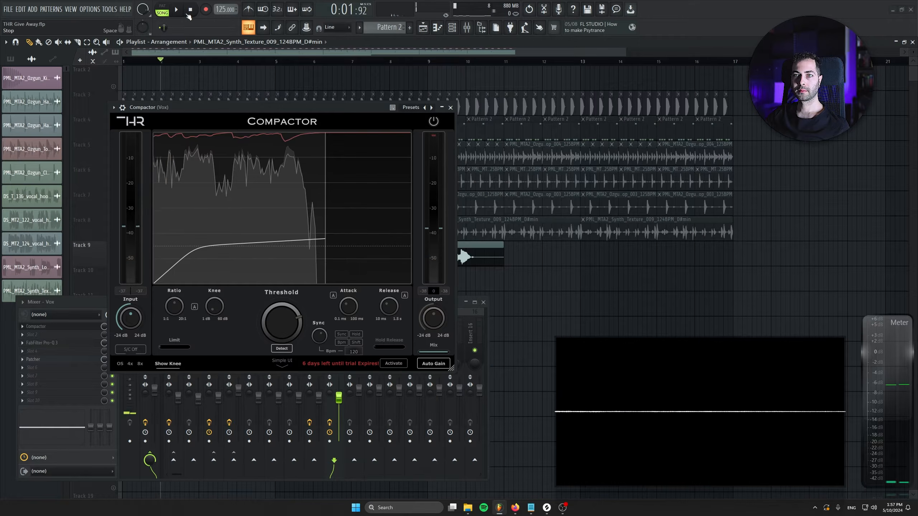
click(188, 14)
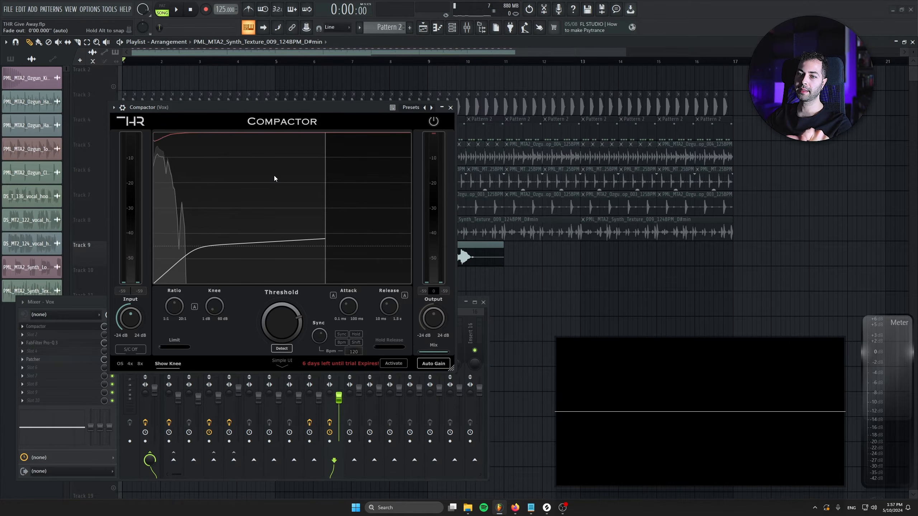
Step: Replay the vocal from just before its first phrase to observe how the Vox Compactor's automatic controls react
drag(345, 107, 427, 86)
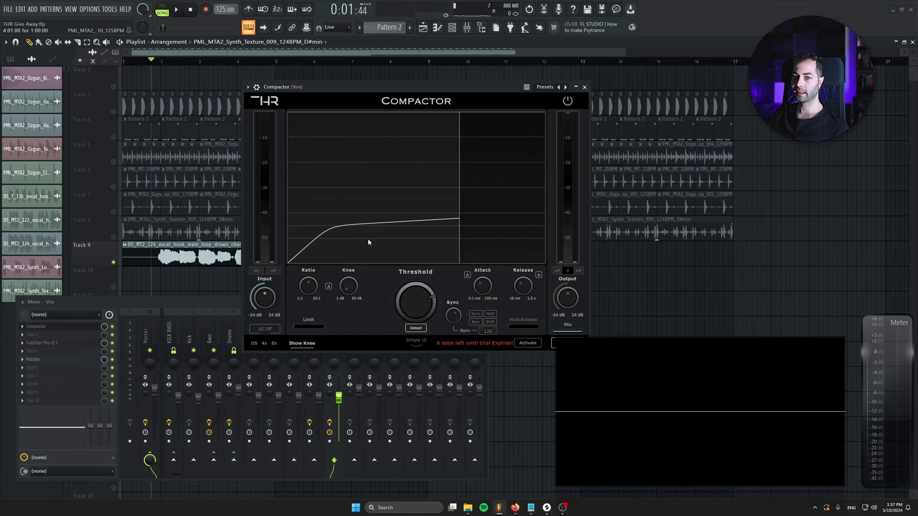
key(space)
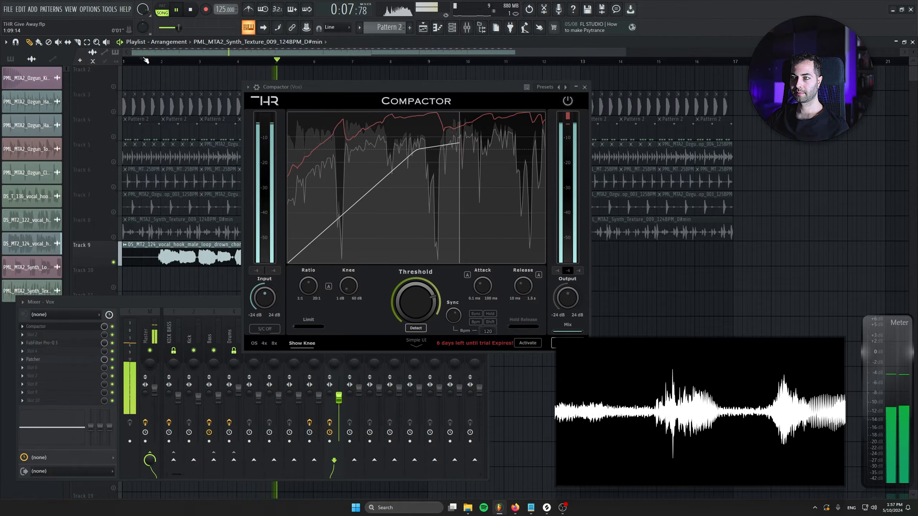
drag(294, 89, 438, 109)
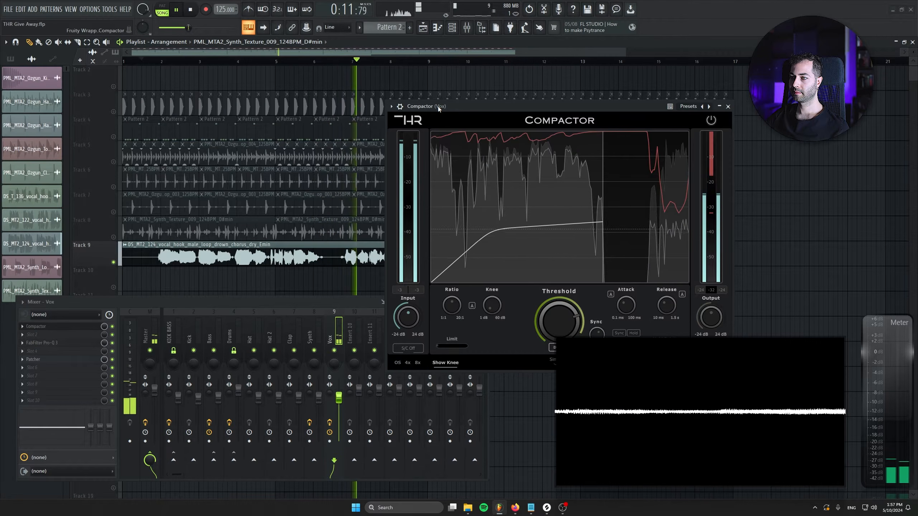
drag(437, 106, 378, 98)
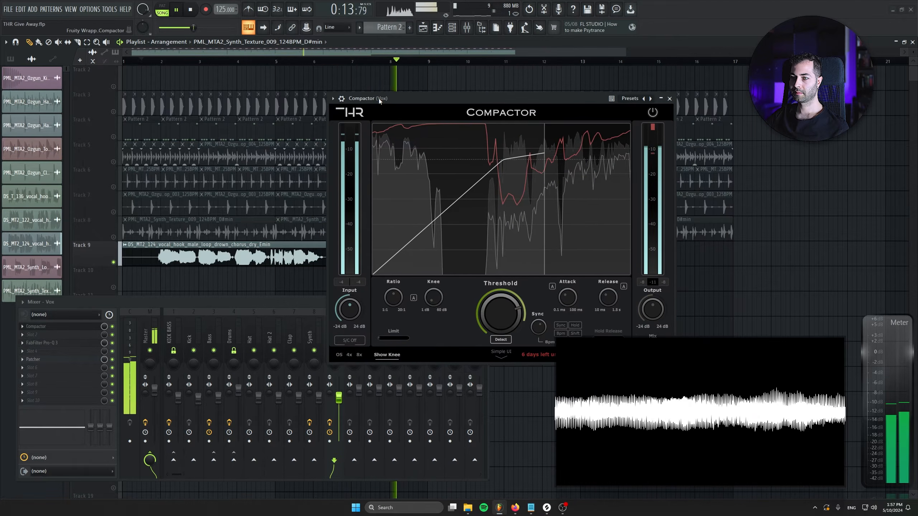
key(space)
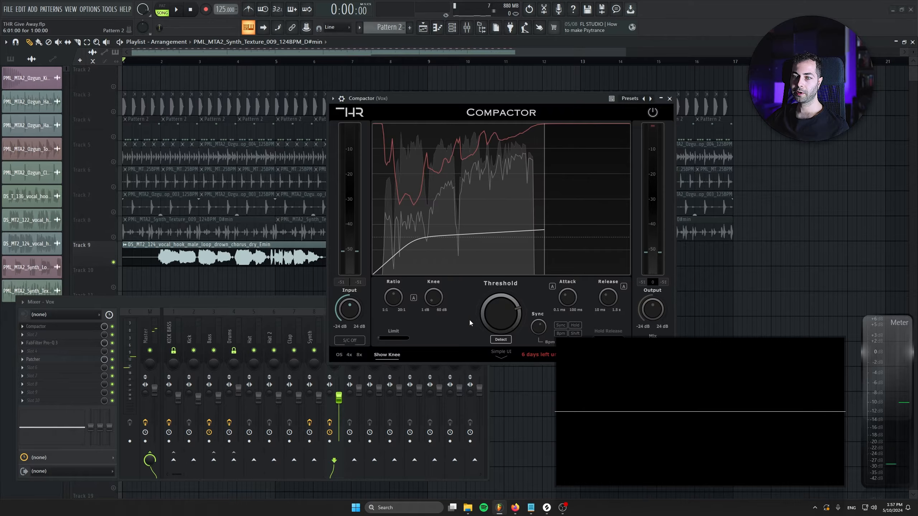
drag(412, 99, 379, 129)
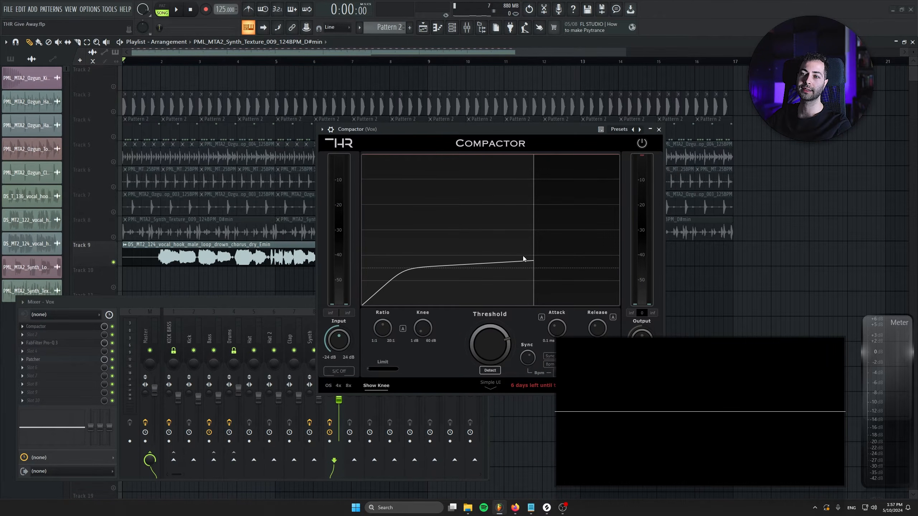
click(405, 122)
key(ctrl+z)
drag(364, 127, 403, 179)
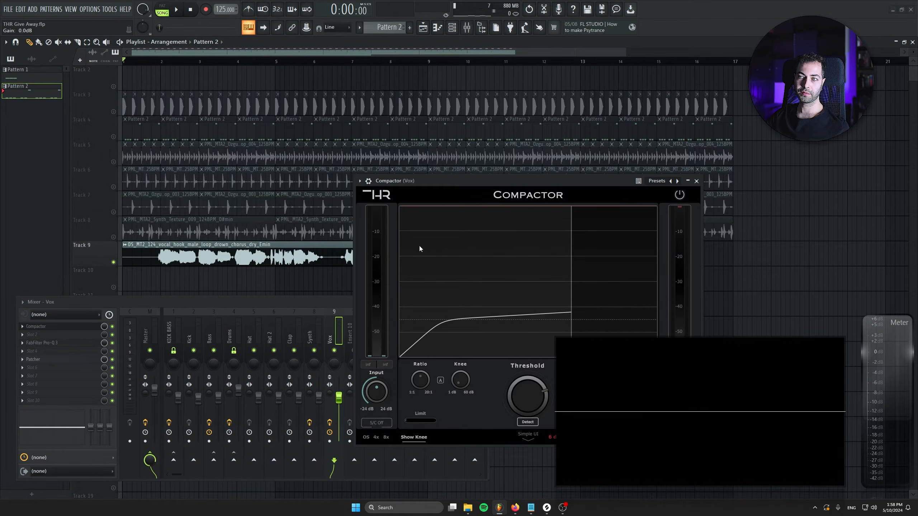
drag(476, 178, 390, 129)
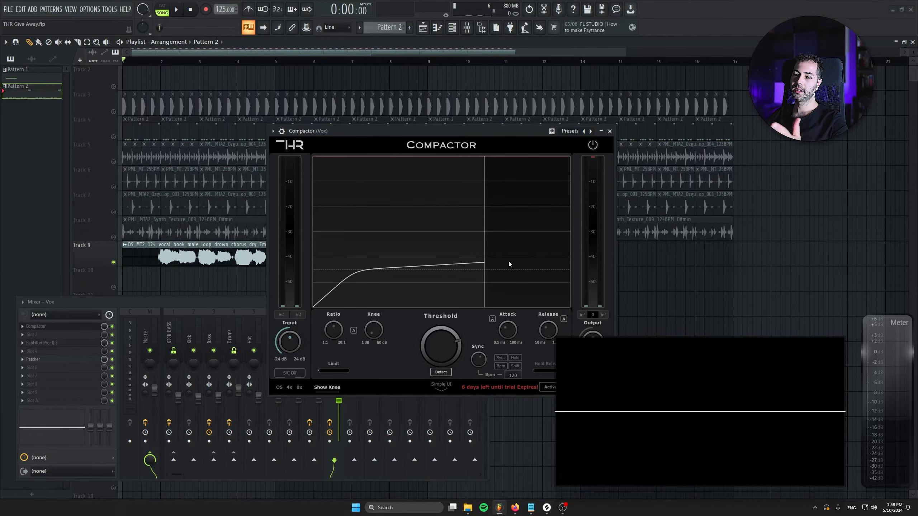
drag(421, 144, 353, 131)
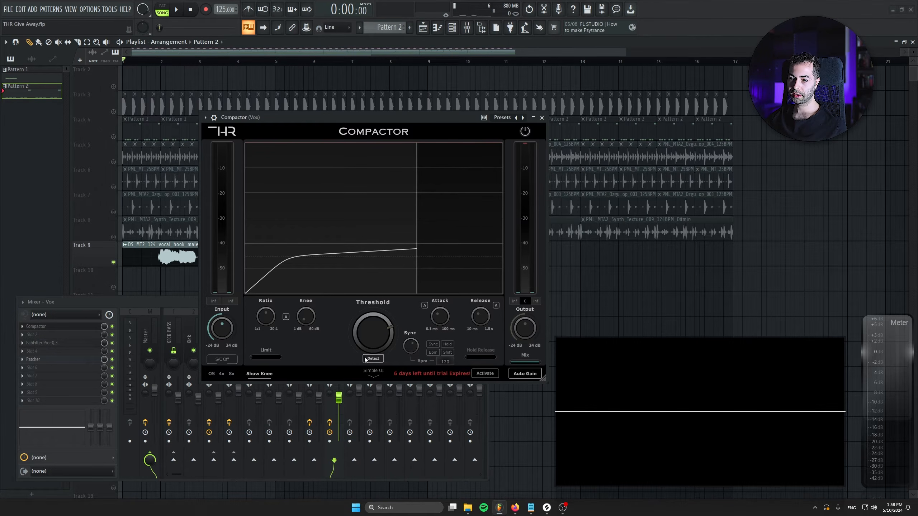
Step: Turn off the Vox Compactor's automatic ratio/knee, attack and release, and return it to the simple view
click(423, 305)
click(286, 317)
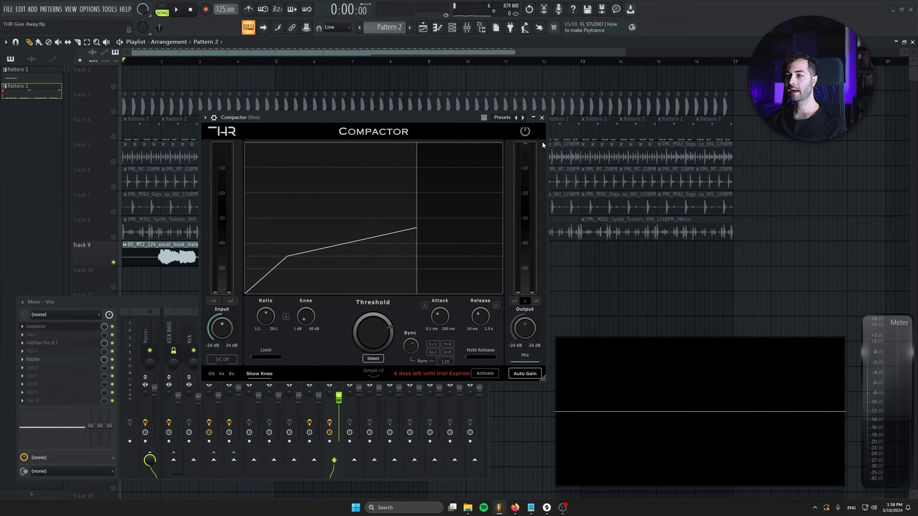
click(373, 373)
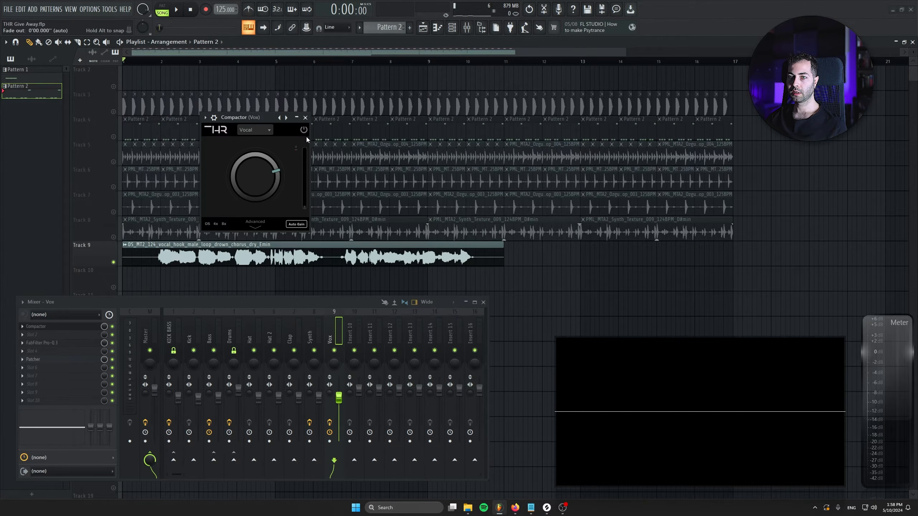
Step: Close the Vox Compactor and select the Drums channel in the mixer
click(305, 117)
click(231, 326)
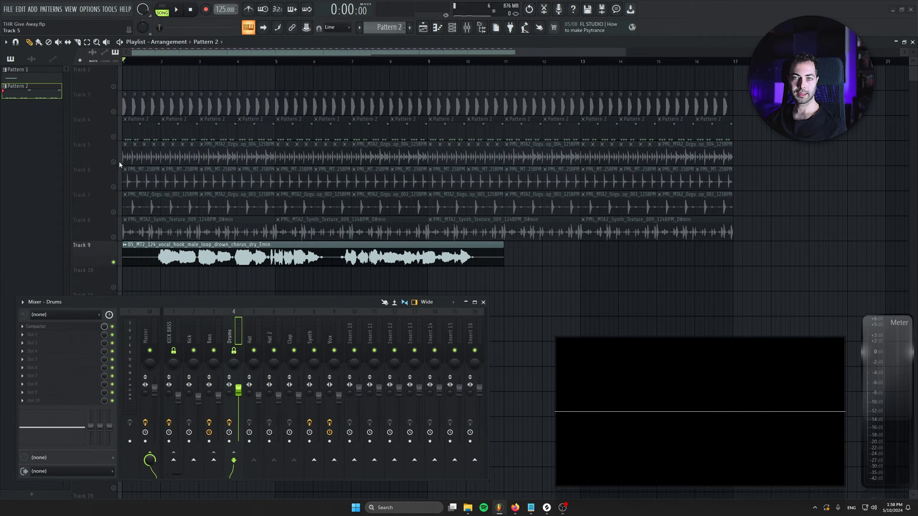
Step: Solo the drum tracks, enable threshold detection and the automatic controls on the Drums Compactor, and place its window over the mixer
right_click(114, 162)
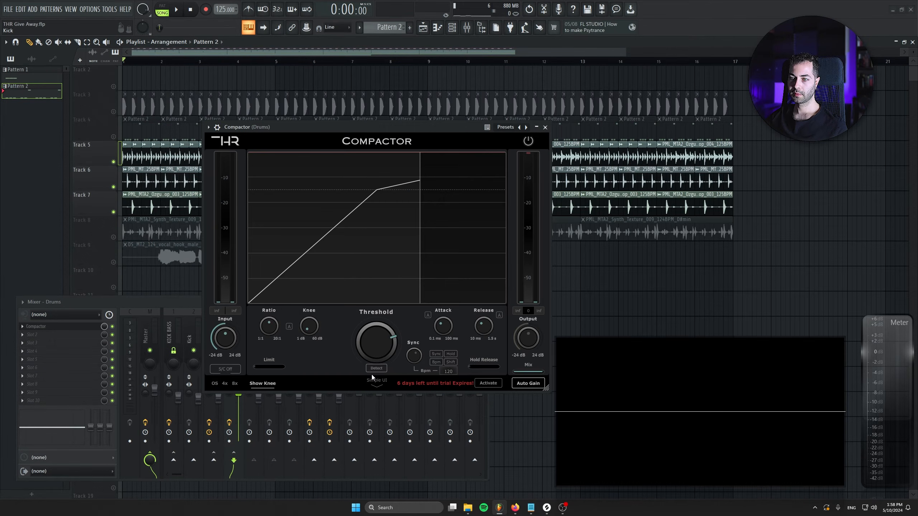
click(373, 371)
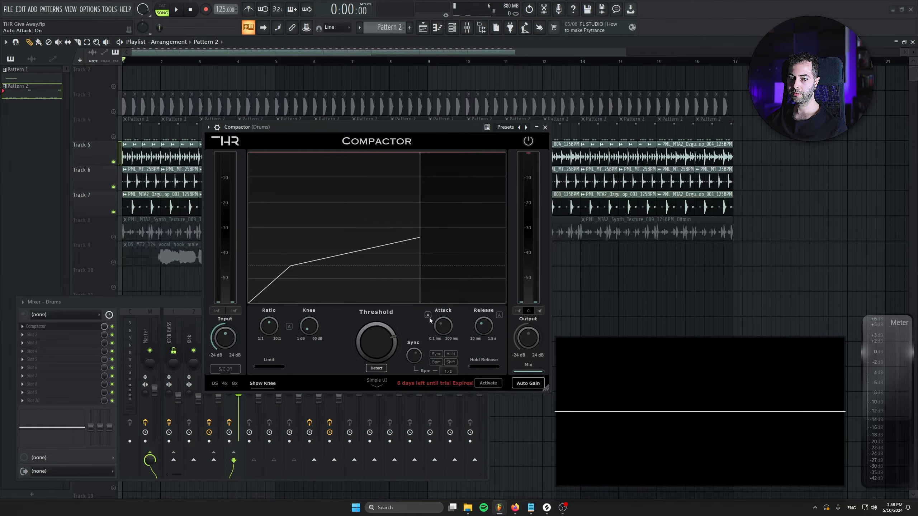
drag(280, 127, 270, 245)
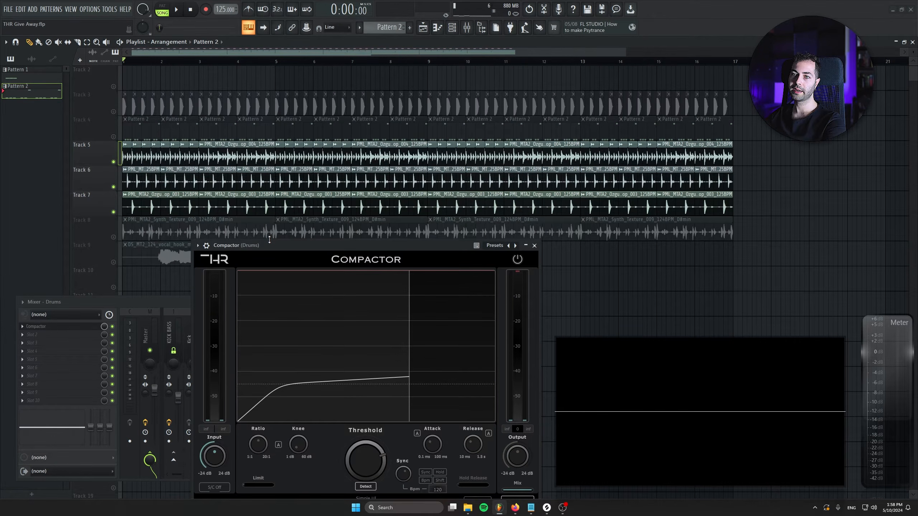
drag(267, 246, 236, 181)
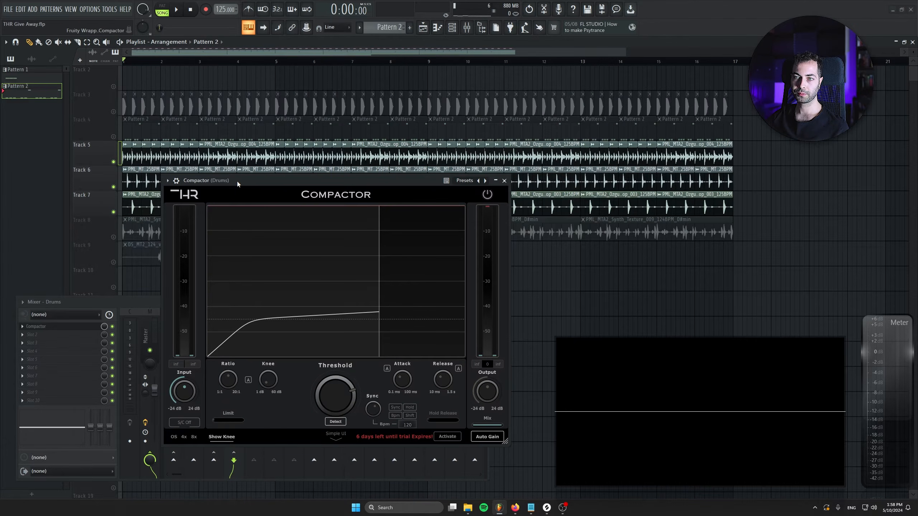
Step: Play the soloed drums and compare the sound with the Drums Compactor bypassed and active
key(space)
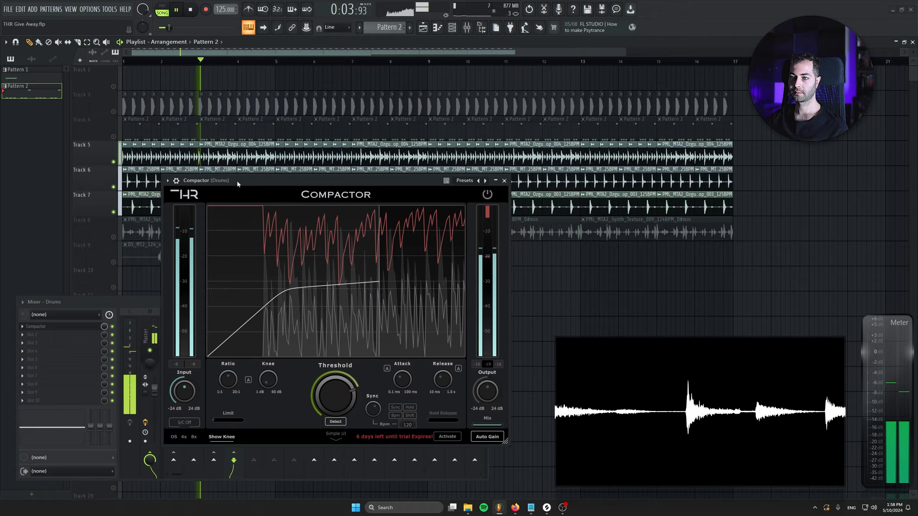
click(487, 195)
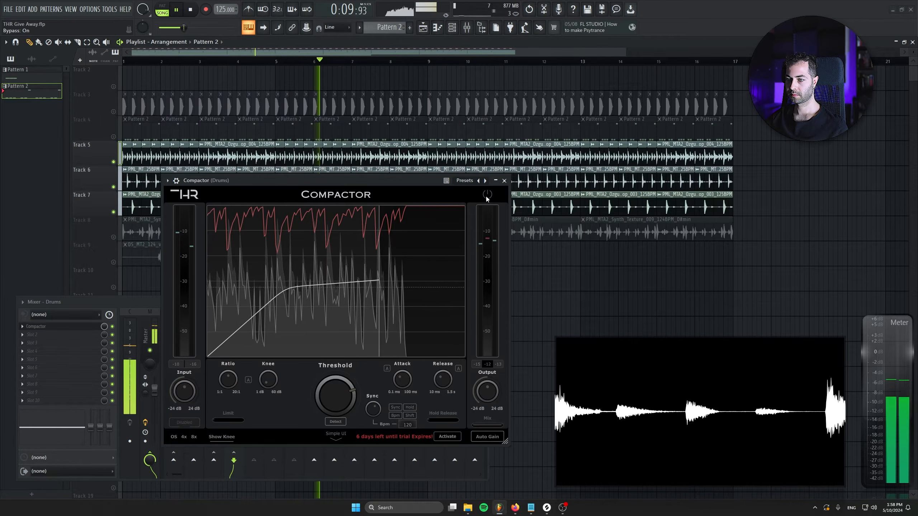
click(486, 195)
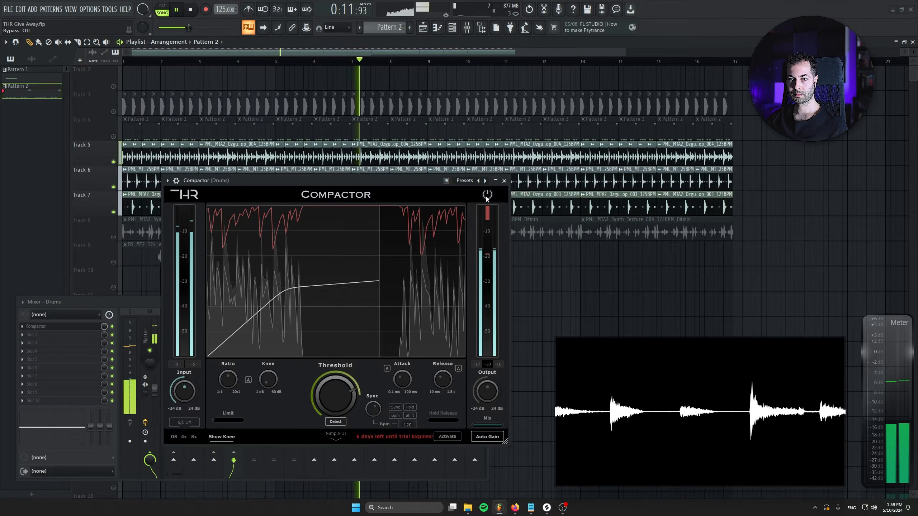
key(space)
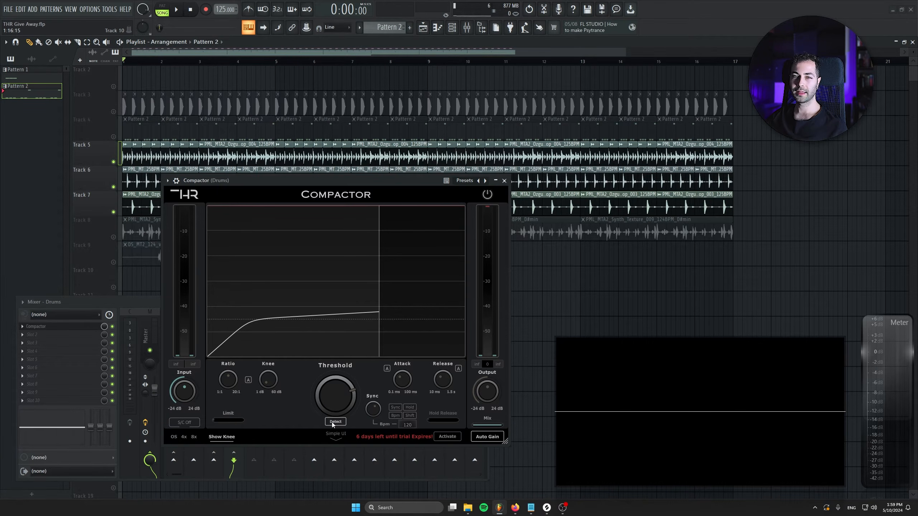
Step: Audition the Drums Compactor's Mix at 47% during playback and set it to 25%
drag(498, 425, 483, 426)
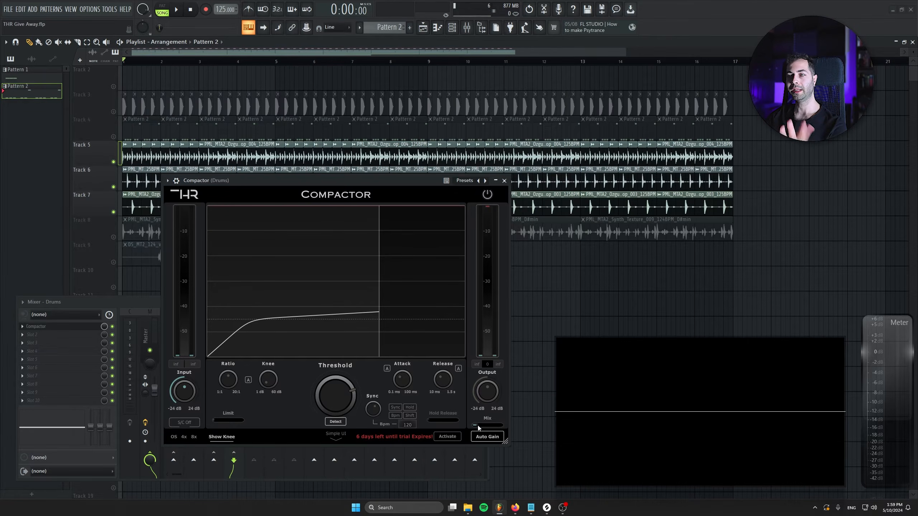
key(space)
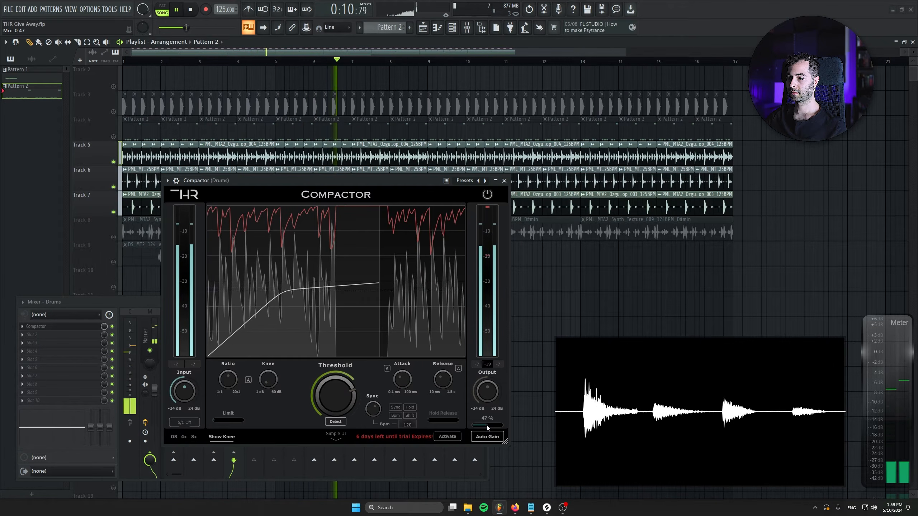
key(space)
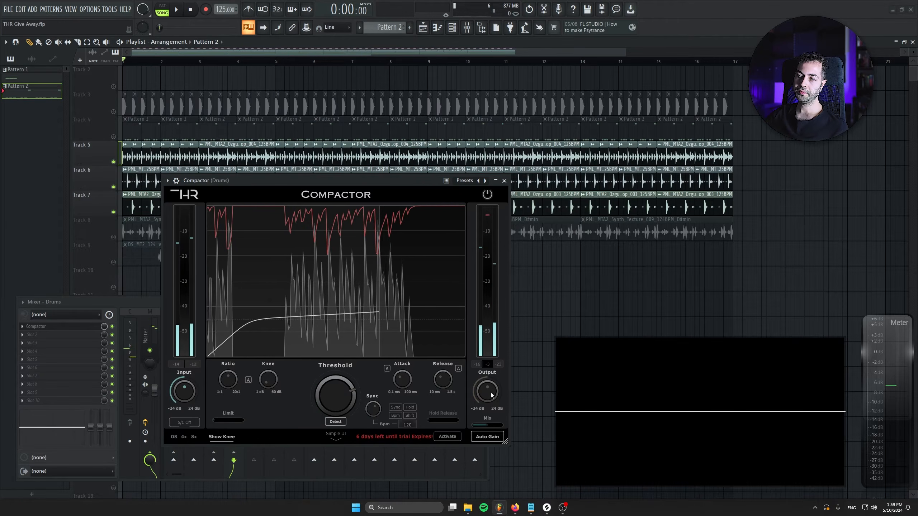
drag(490, 425, 480, 427)
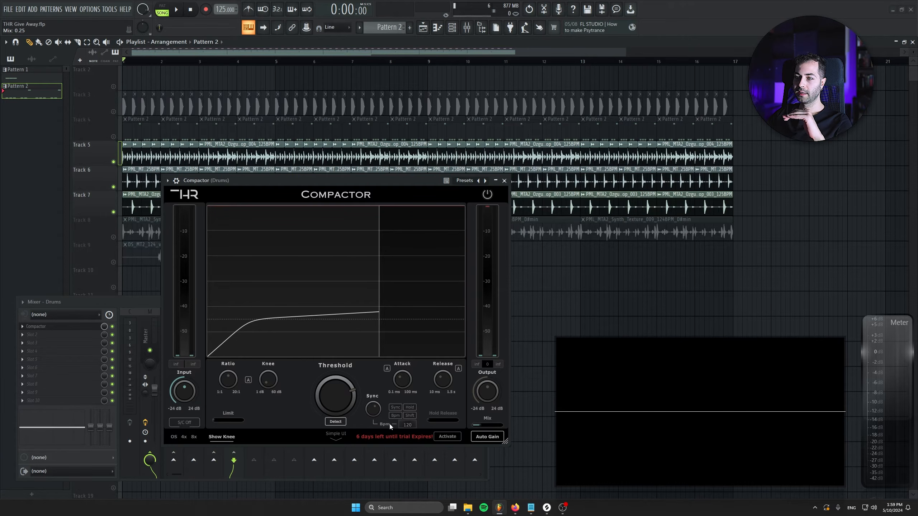
Step: Show the Drums Compactor's simple view, return to the advanced view and close the plugin
click(336, 439)
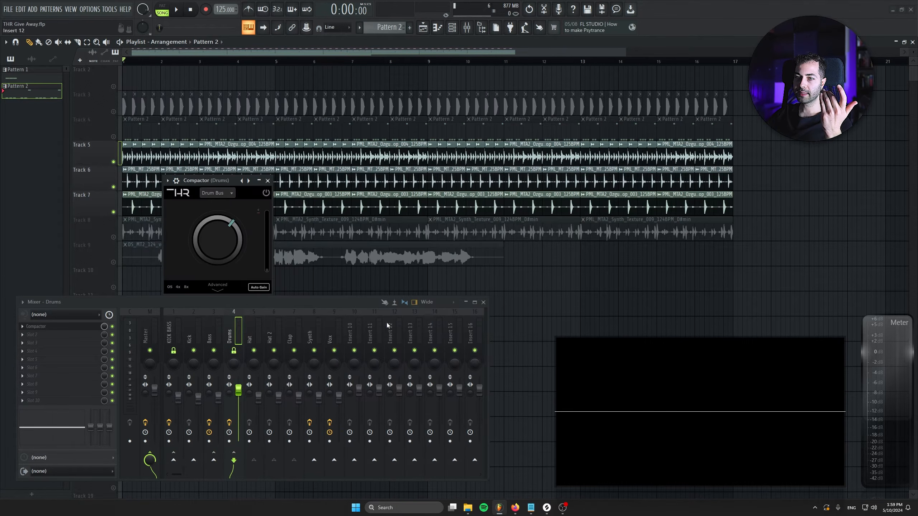
click(216, 285)
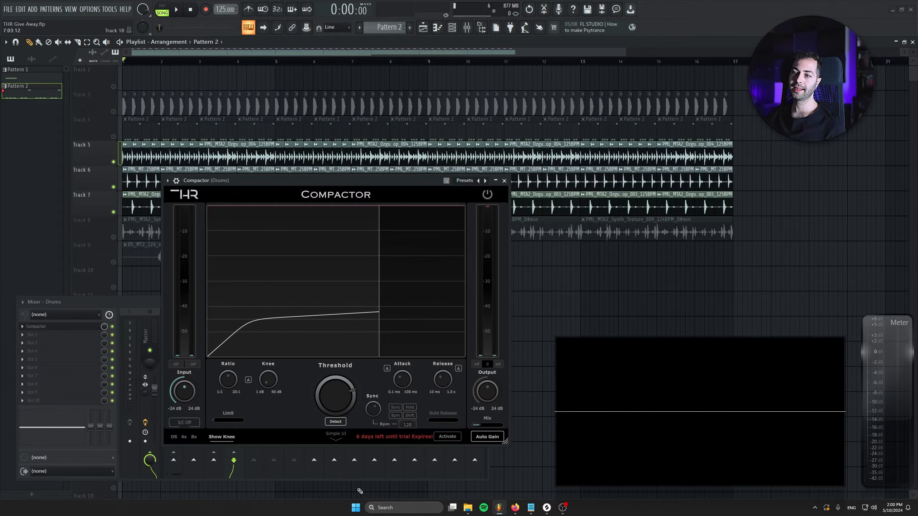
click(504, 181)
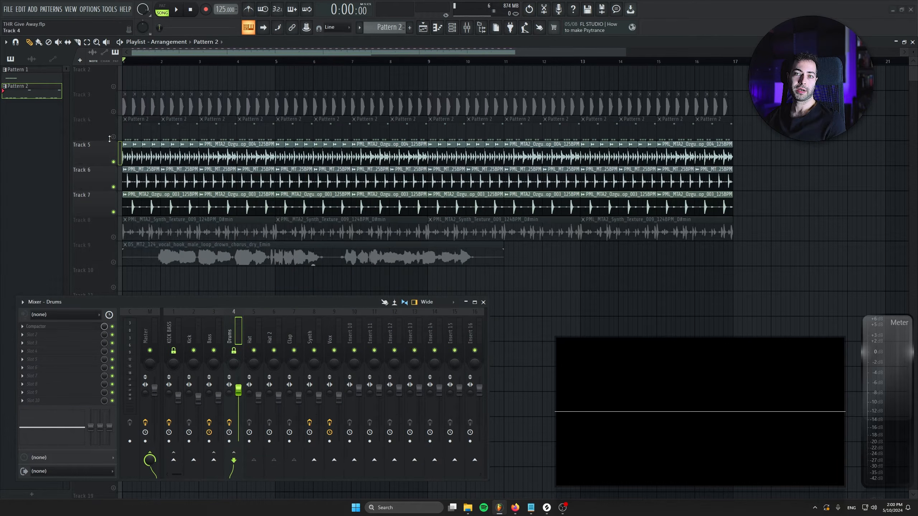
Step: Unsolo the drum tracks, play the full arrangement and open the Compactor on the Bass channel
ctrl+click(113, 162)
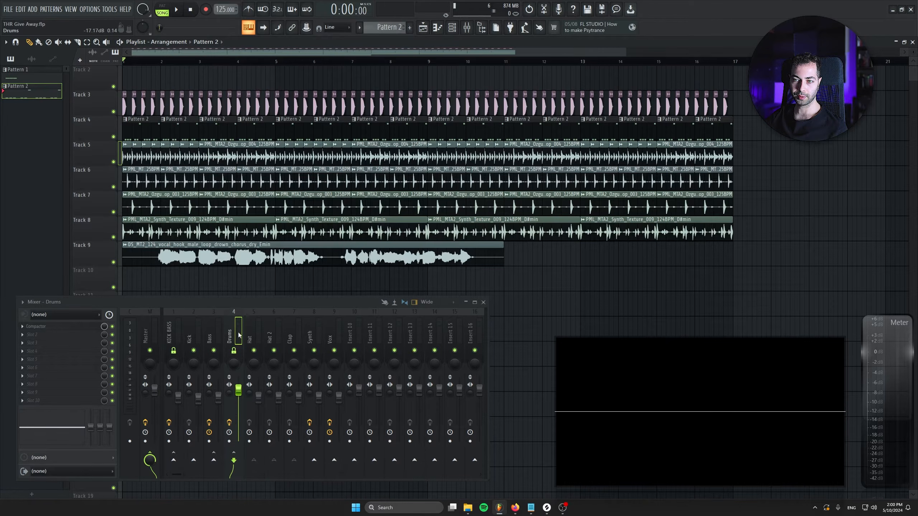
key(space)
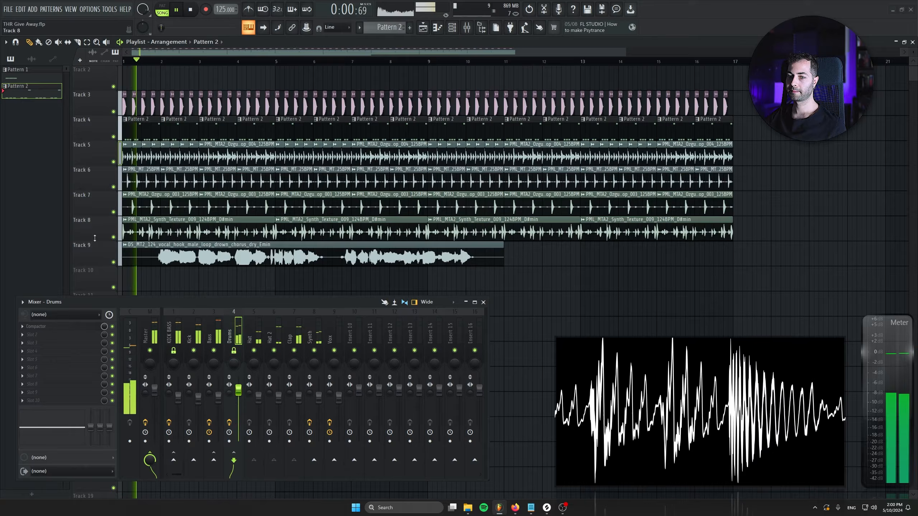
click(213, 329)
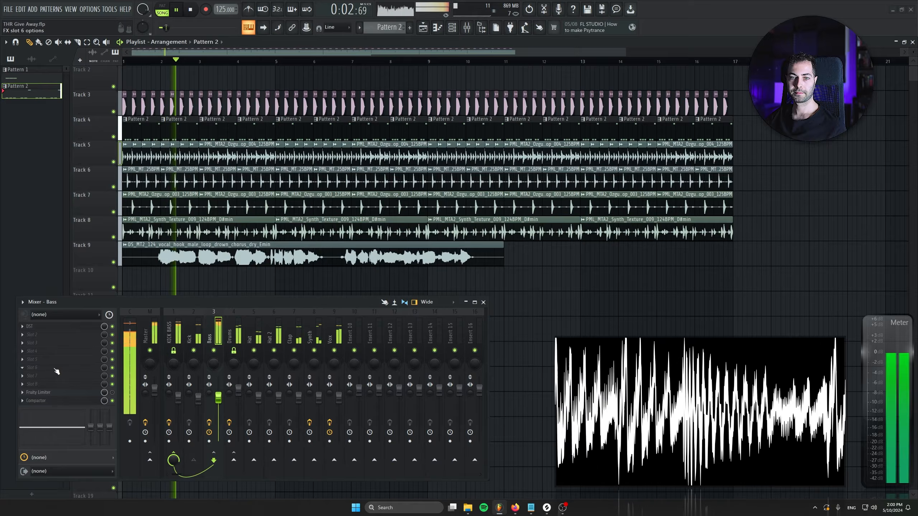
click(334, 329)
click(213, 331)
click(69, 401)
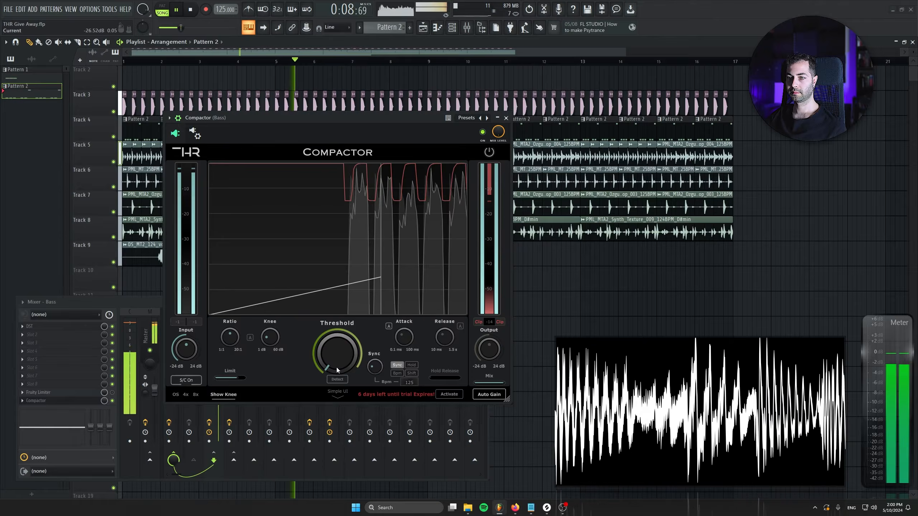
Step: Reduce the Bass Compactor's Limit to its minimum, raise its threshold during playback and close the plugin
drag(237, 378, 214, 378)
drag(329, 359, 323, 265)
drag(322, 347, 323, 328)
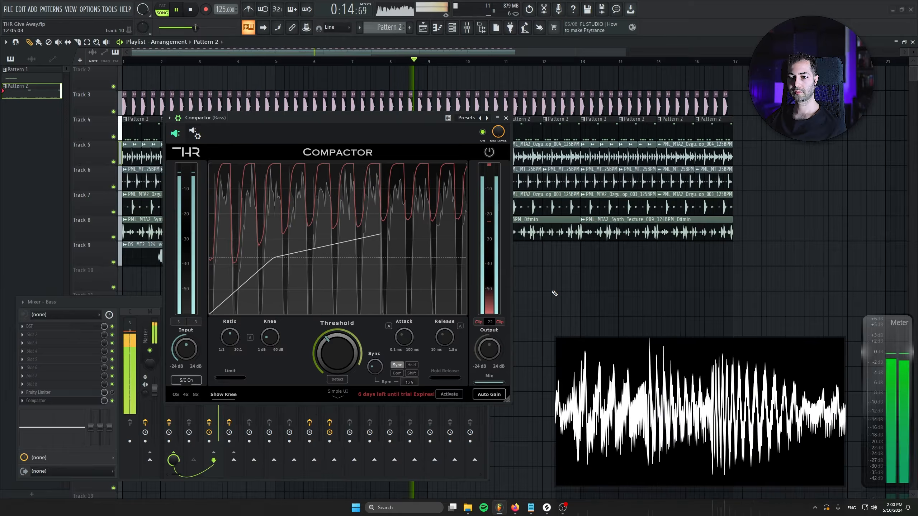
click(505, 118)
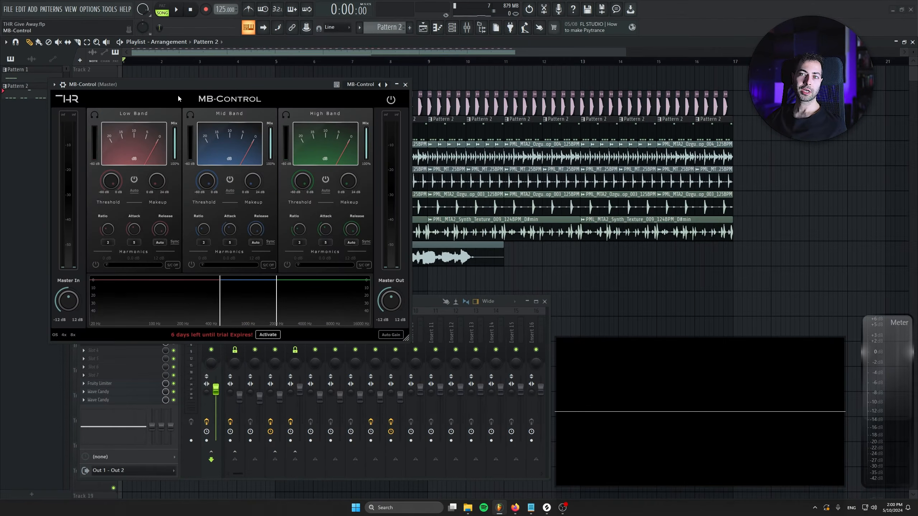
Step: Set the Master MB-Control's low-mid crossover to 145 Hz and mid-high crossover to about 4 kHz, and save the project
drag(178, 98, 314, 121)
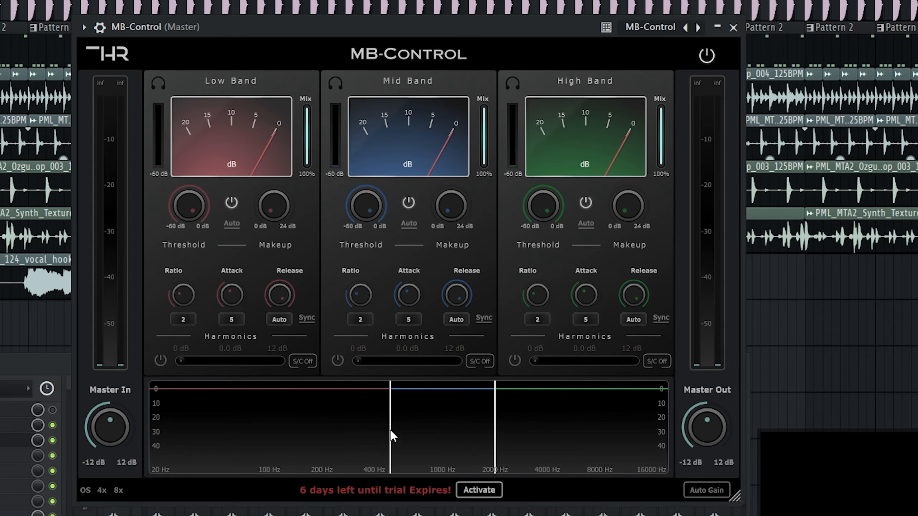
drag(389, 427, 301, 426)
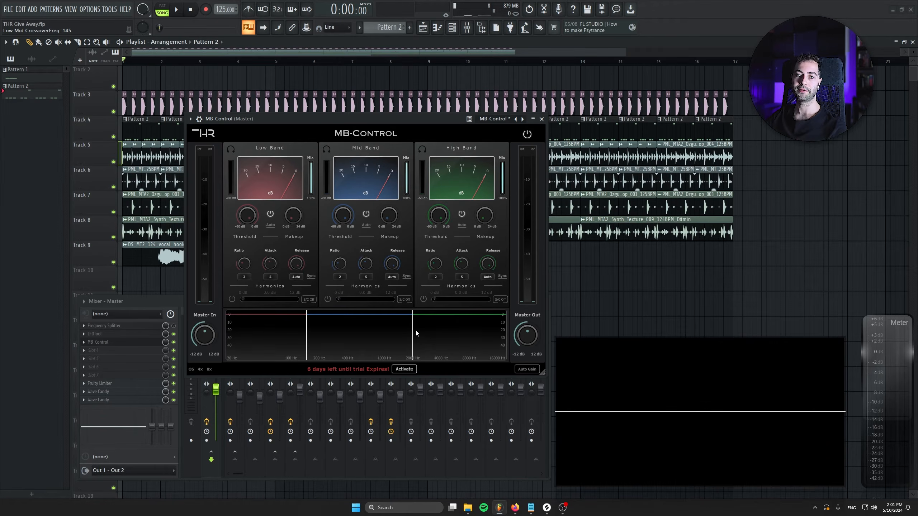
click(115, 346)
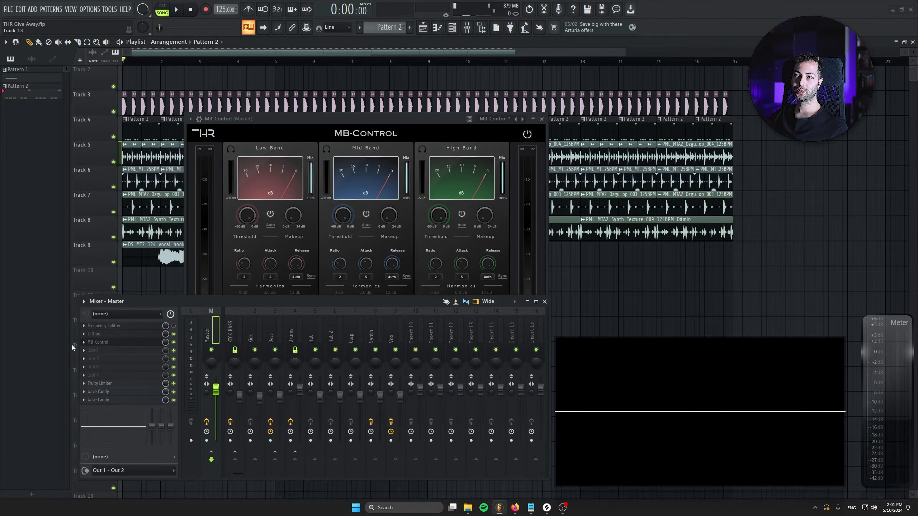
click(333, 120)
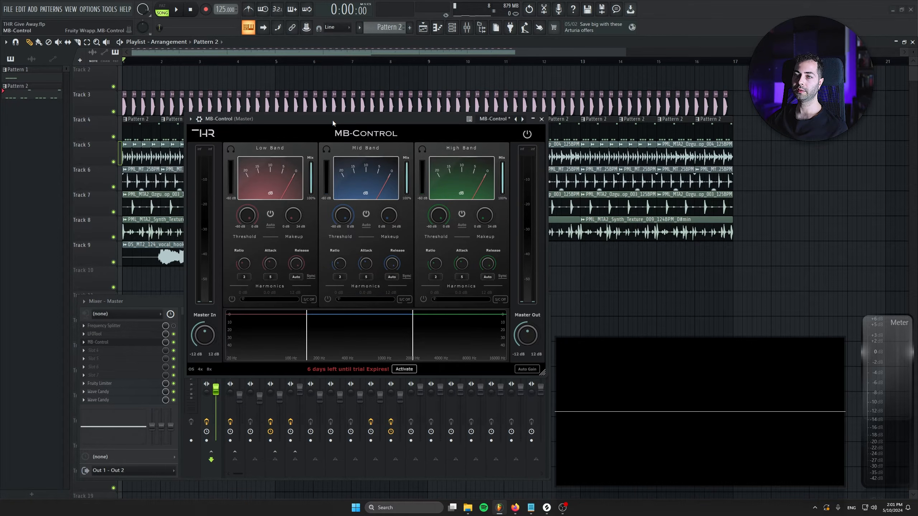
key(ctrl+s)
drag(413, 334, 438, 332)
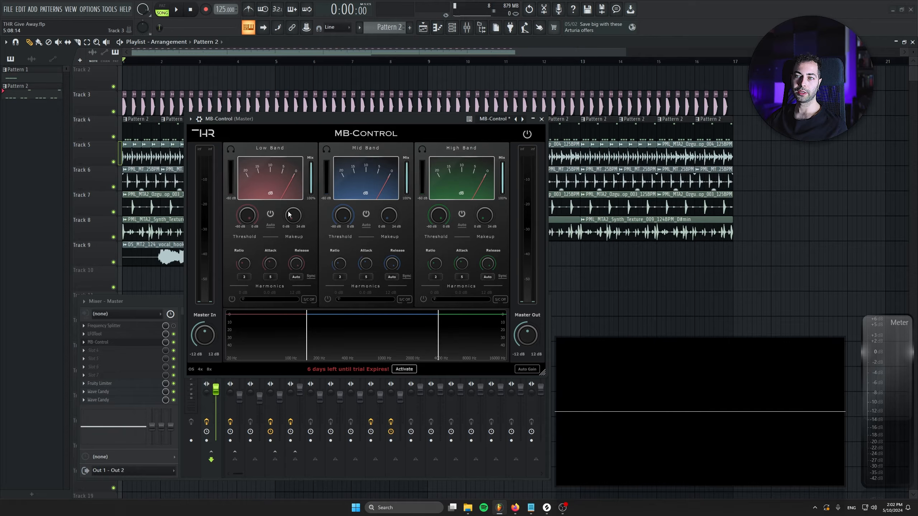
Step: Play the mix, solo MB-Control's Low Band and lower its threshold
drag(253, 218, 238, 194)
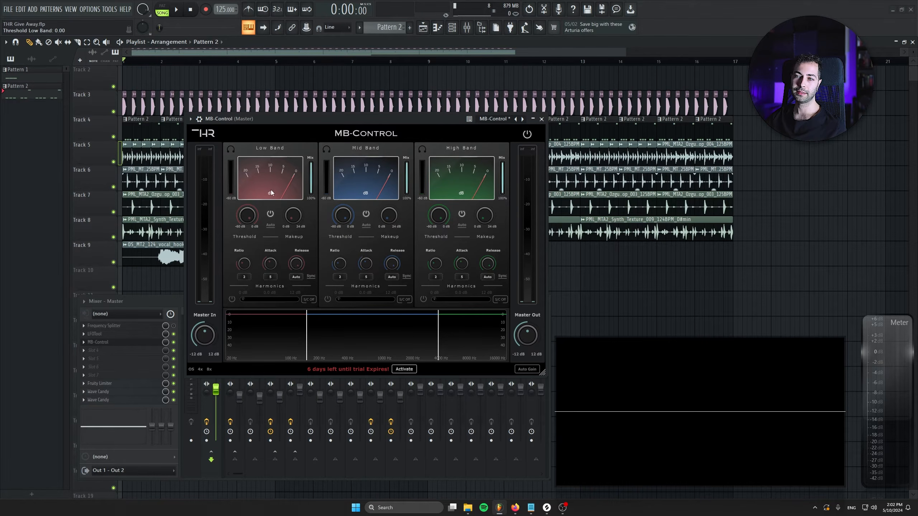
key(space)
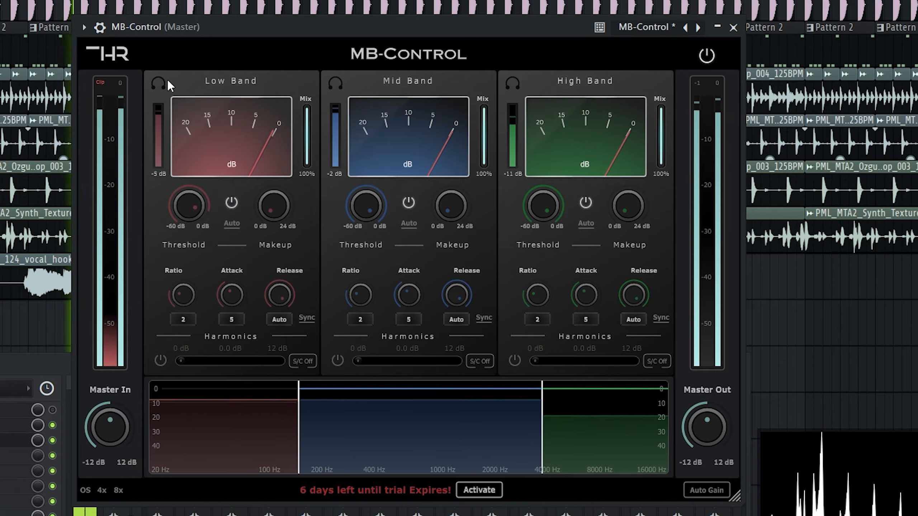
click(158, 83)
drag(180, 210, 171, 194)
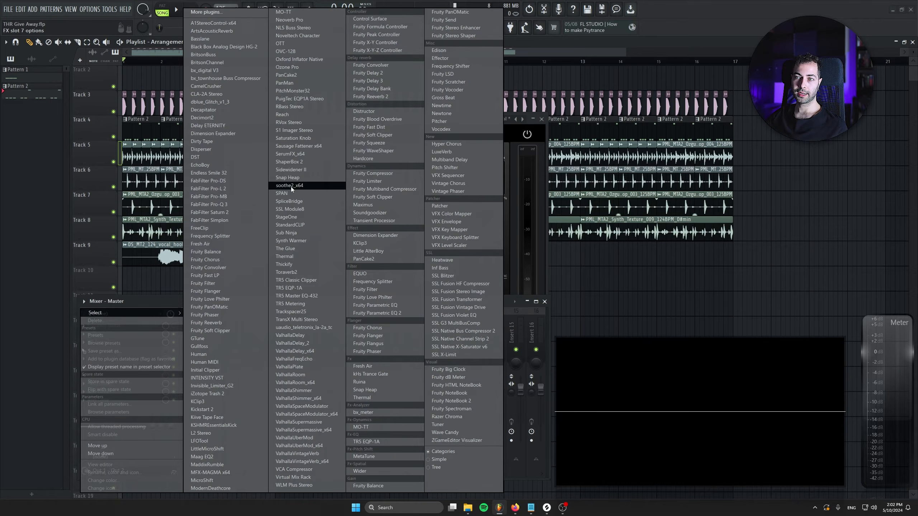
Step: Insert SPAN on the Master, arrange it beside MB-Control and play the soloed Low Band to view its spectrum
click(291, 186)
drag(212, 43, 670, 183)
key(space)
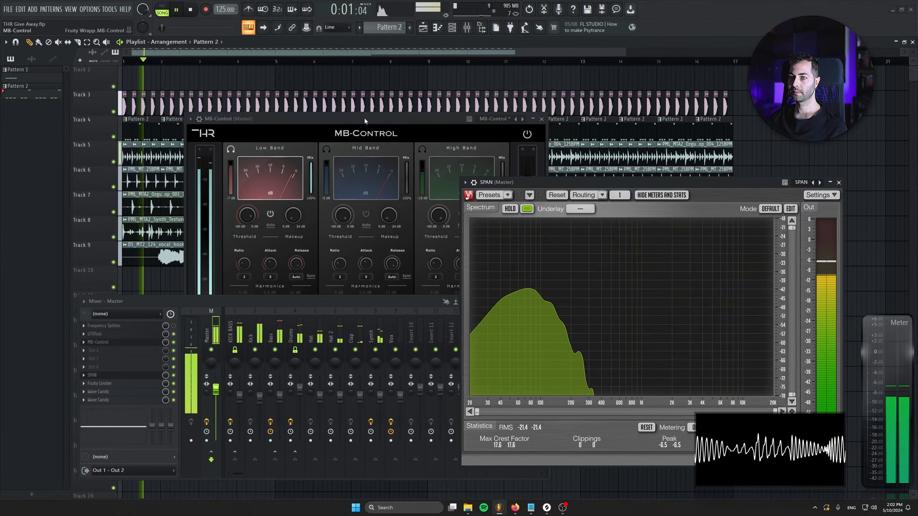
drag(364, 118, 307, 108)
key(space)
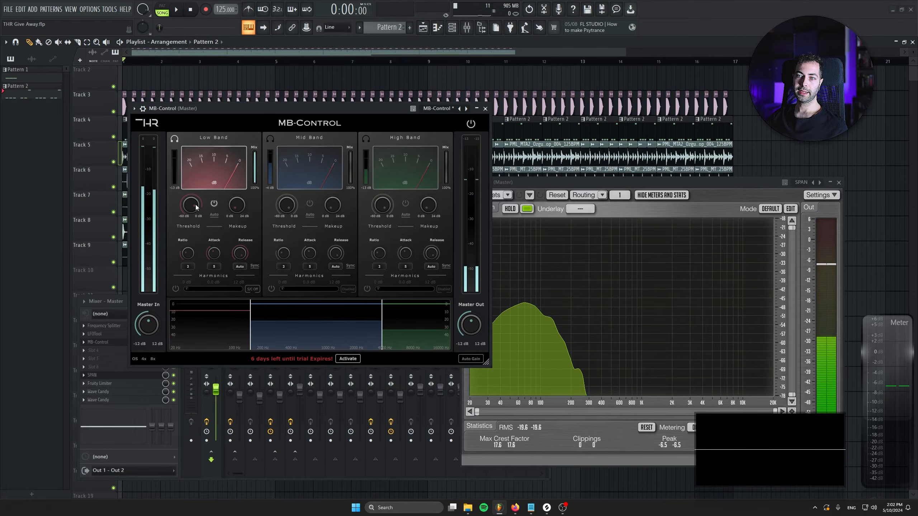
Step: Solo MB-Control's Mid Band and High Band in turn during playback, lower each band's threshold and unsolo them
click(270, 139)
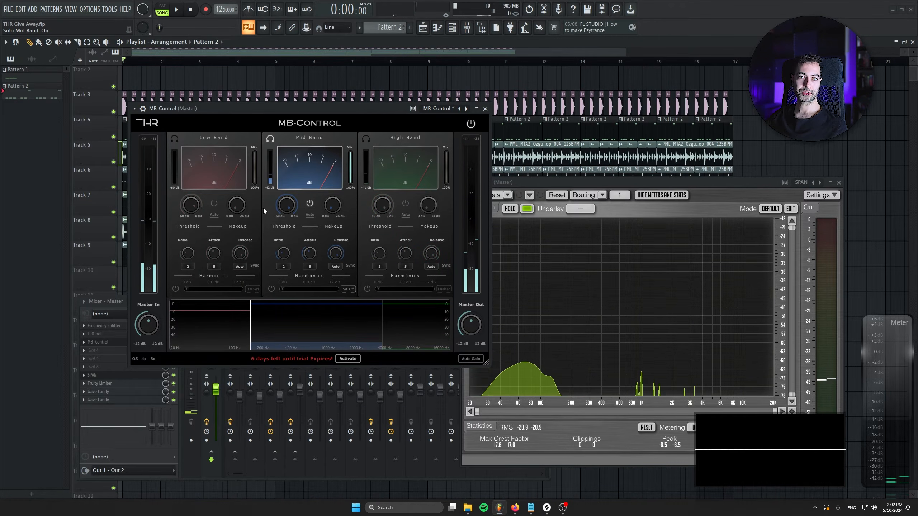
key(space)
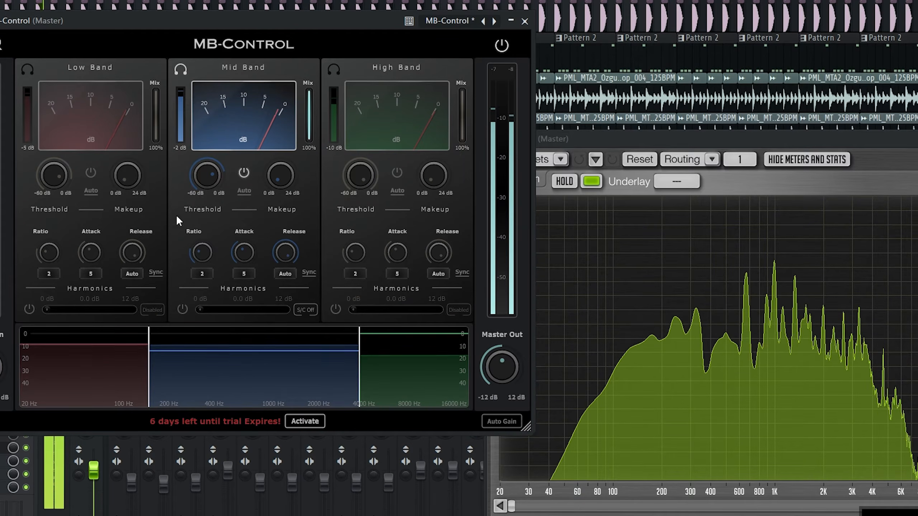
click(181, 64)
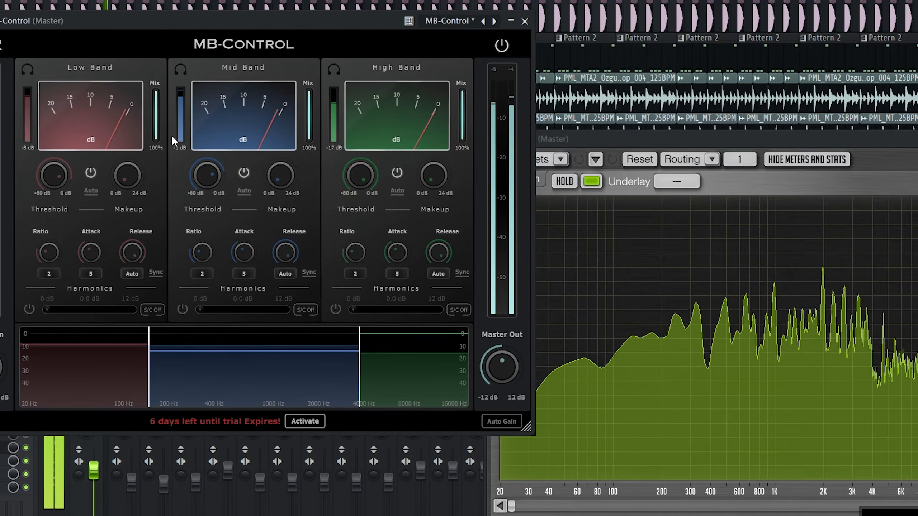
click(329, 70)
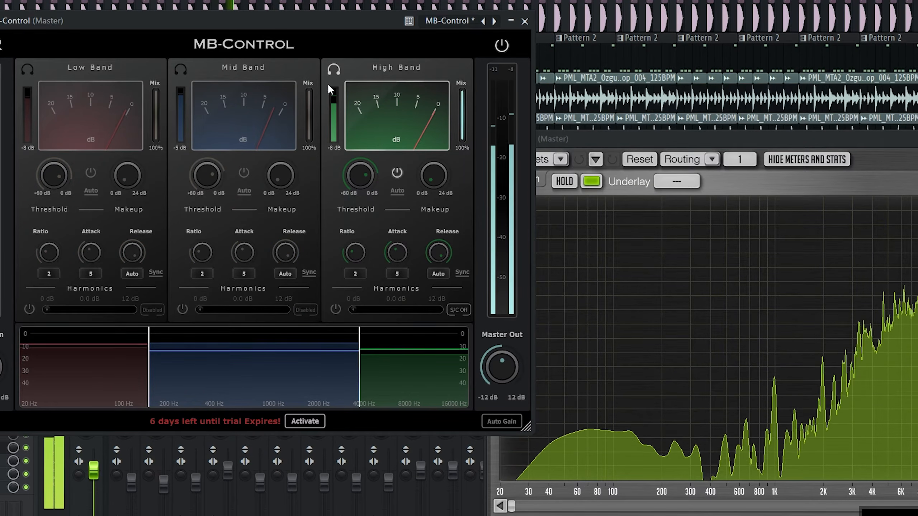
click(333, 70)
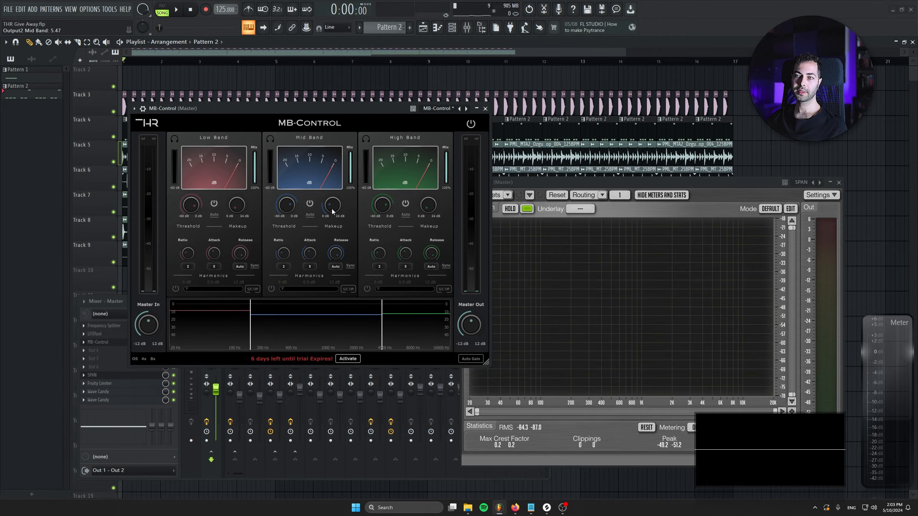
Step: Play the mix, raise MB-Control's low-mid crossover slightly, and compare the sound with the plugin bypassed and active
key(space)
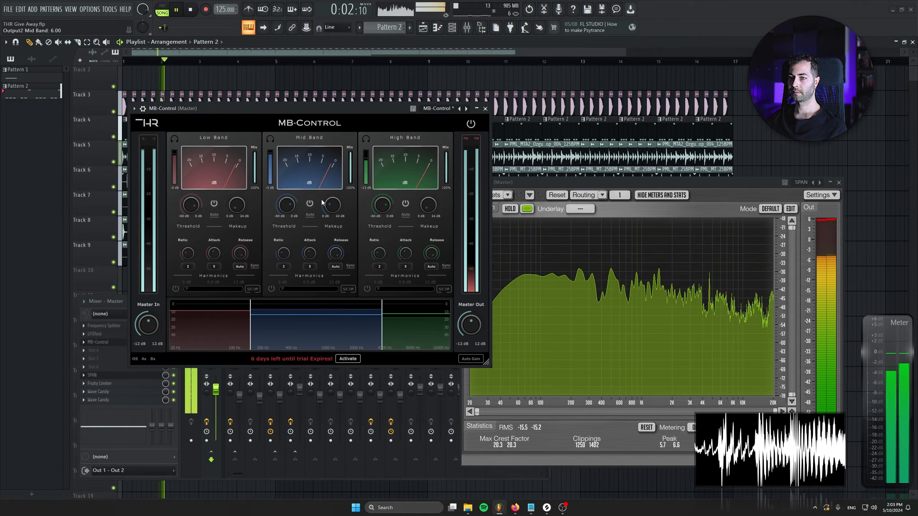
drag(246, 315, 262, 322)
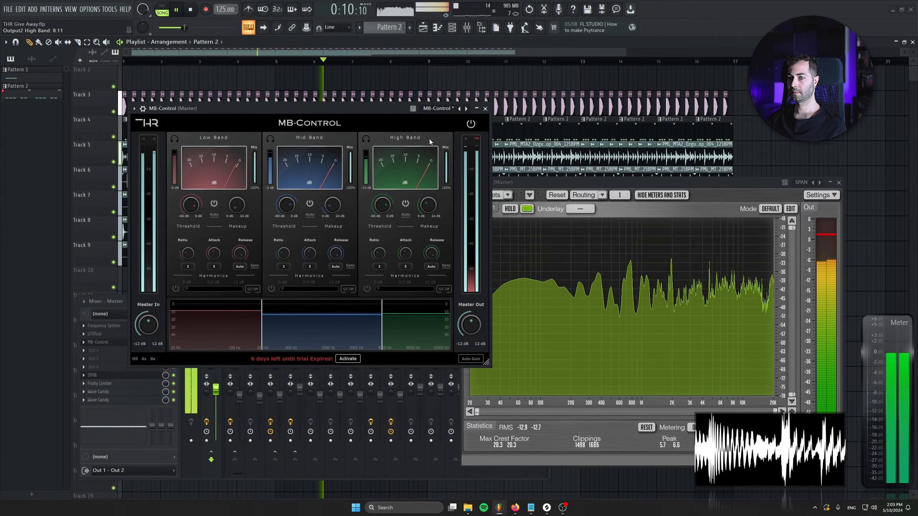
click(471, 124)
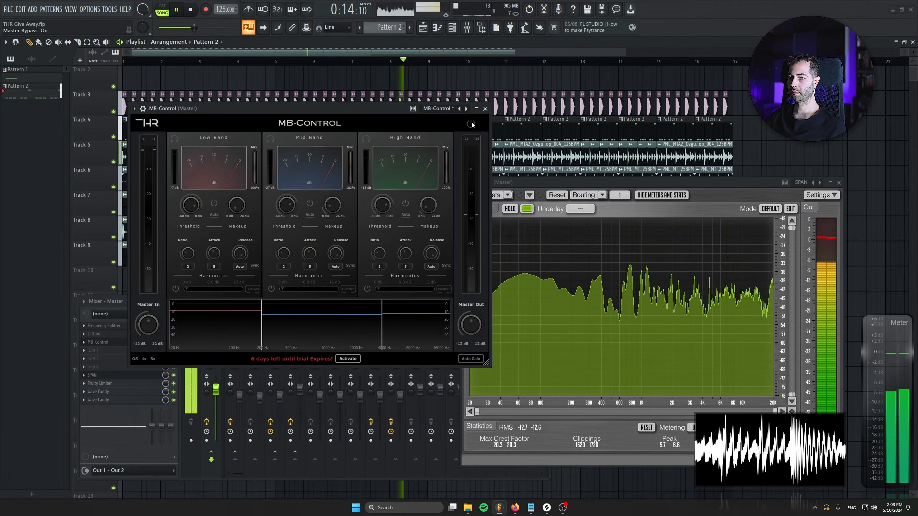
click(471, 124)
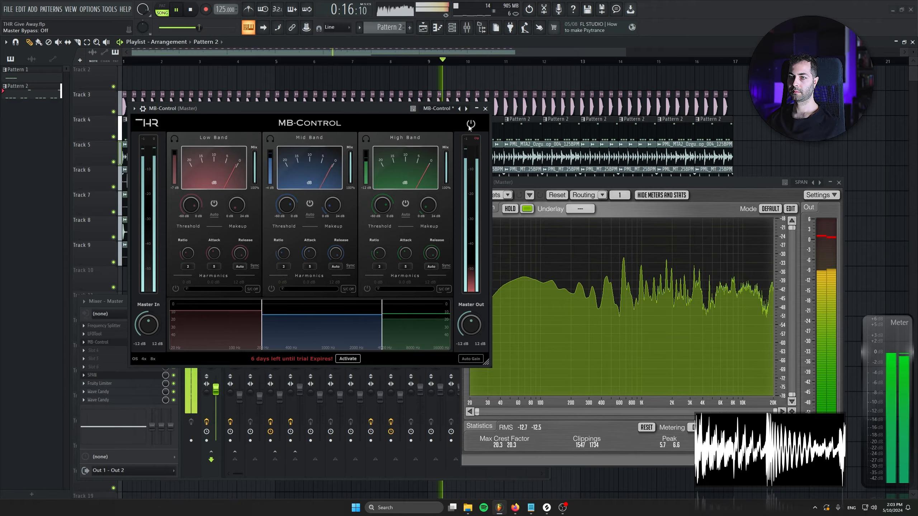
Step: Set MB-Control's Mid Band makeup to about 5.5 dB, low-mid crossover to about 200 Hz, and Mid Band threshold to -18.72 dB
drag(280, 212, 279, 215)
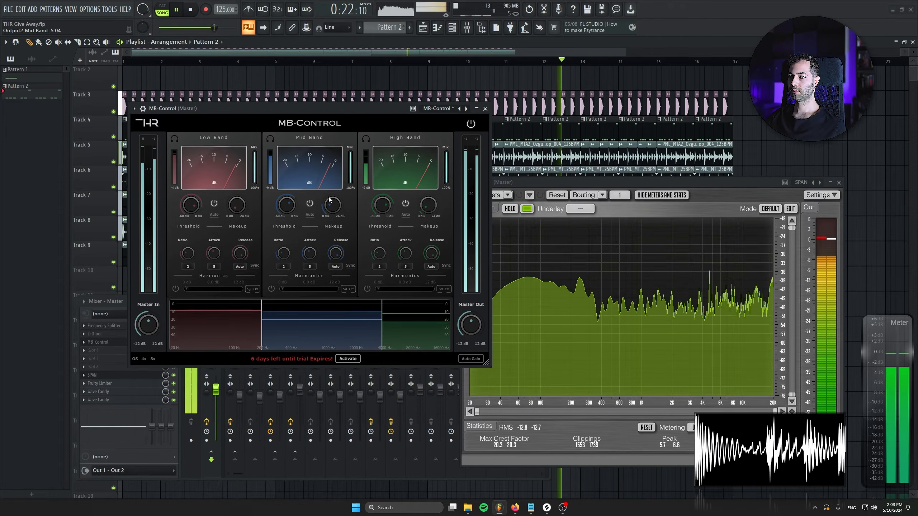
drag(329, 188, 332, 156)
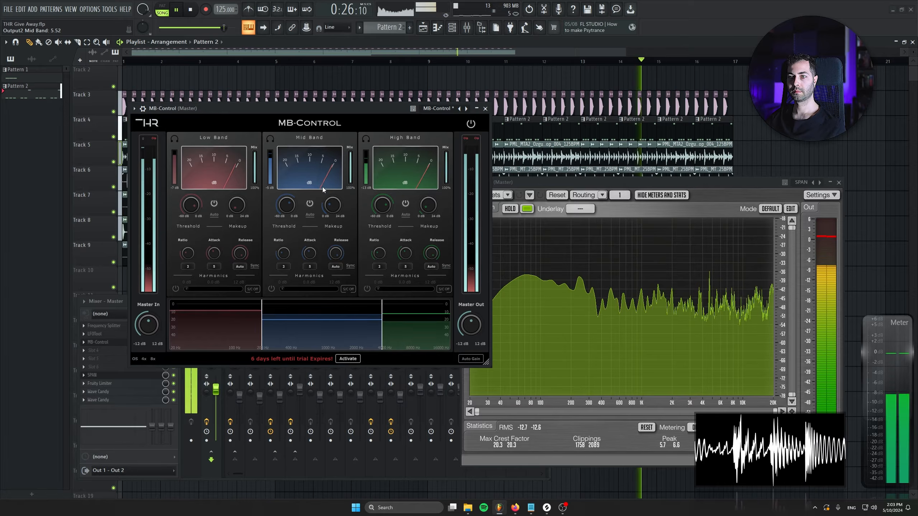
mouse_move(260, 305)
mouse_down()
mouse_move(279, 310)
mouse_move(265, 307)
mouse_up()
drag(290, 211, 291, 210)
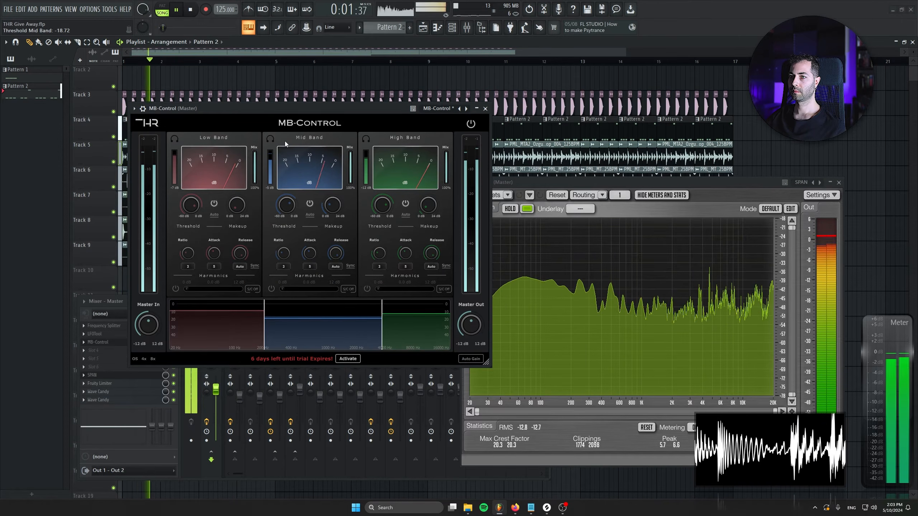
Step: Audition the Mid Band in solo, return to the full mix, and stop playback
click(271, 139)
click(271, 138)
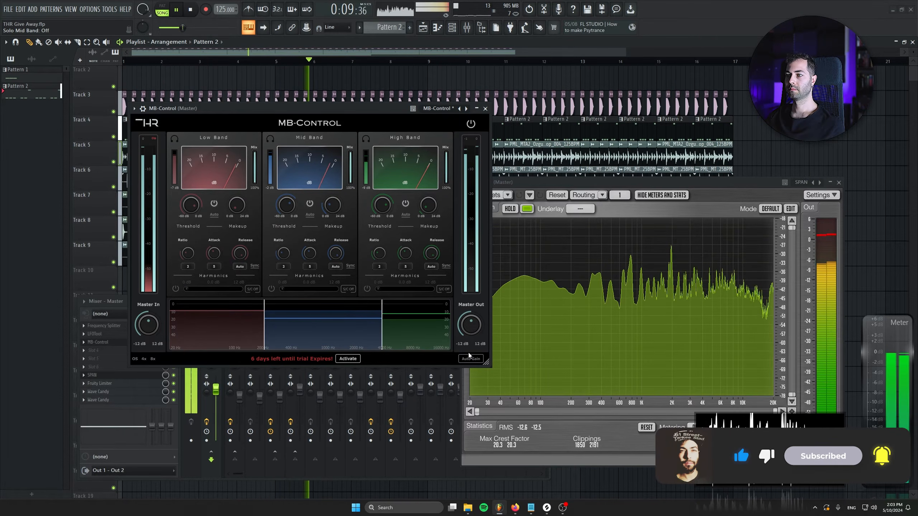
click(190, 9)
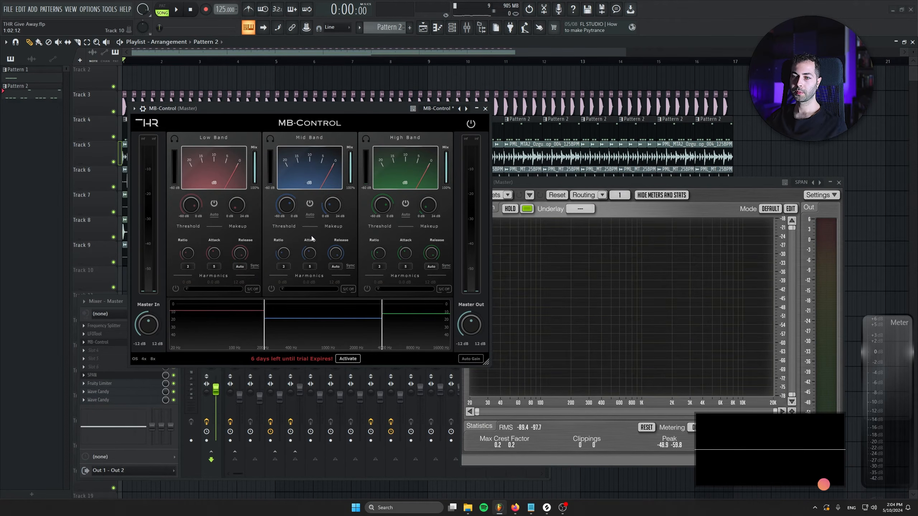
Step: Enable the Mid Band's harmonics, audition the drive with the band soloed, set it to about 4.5 dB, and unsolo the band
click(273, 289)
drag(283, 288, 333, 290)
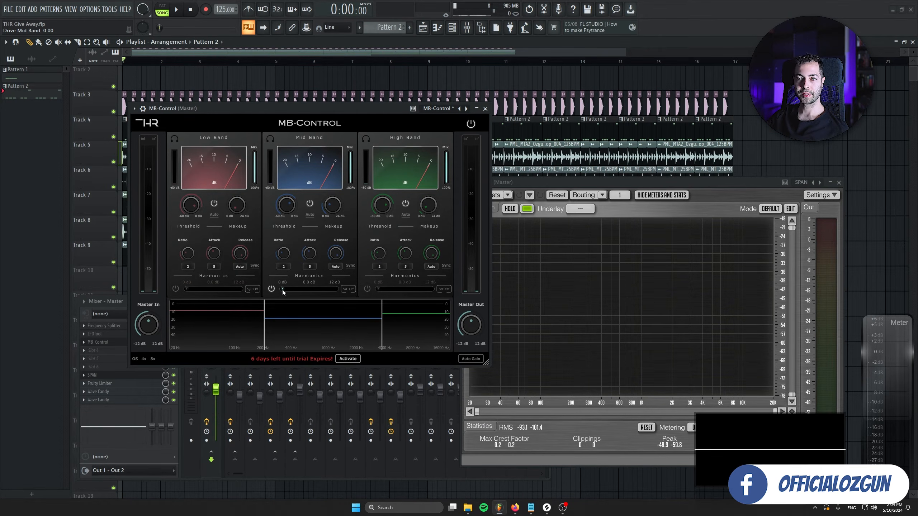
click(270, 139)
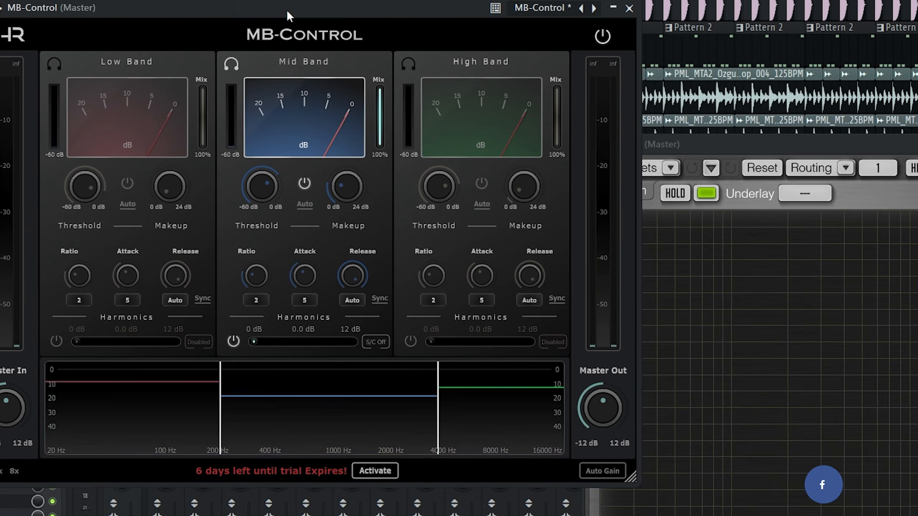
key(space)
drag(268, 344, 166, 343)
key(space)
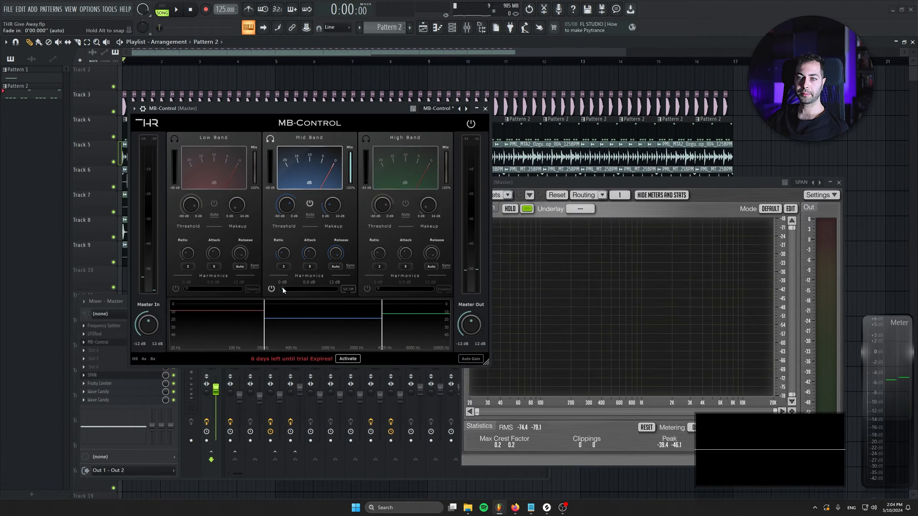
click(281, 149)
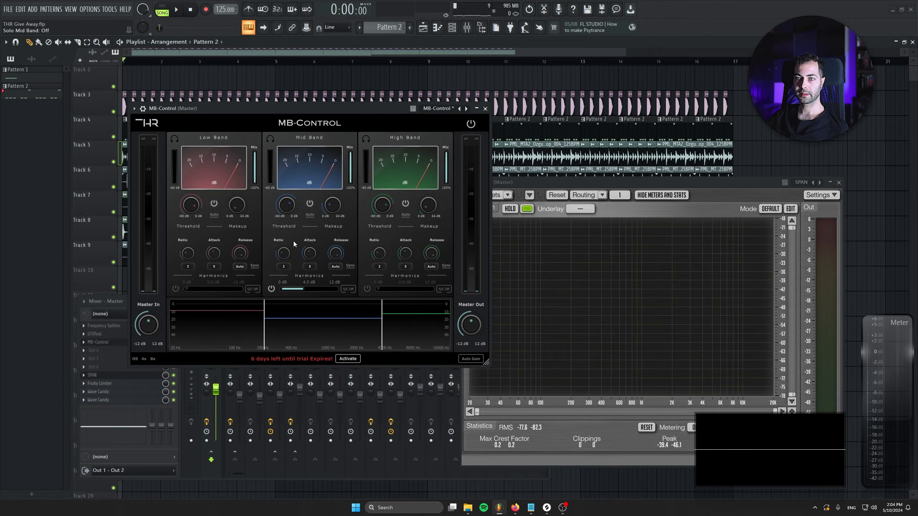
Step: During playback, set the harmonics drive to about 4.8 dB on the Mid Band and about 4.6 dB on the High Band
key(space)
mouse_move(306, 289)
mouse_down()
mouse_move(339, 290)
mouse_move(305, 289)
mouse_up()
drag(378, 289, 399, 288)
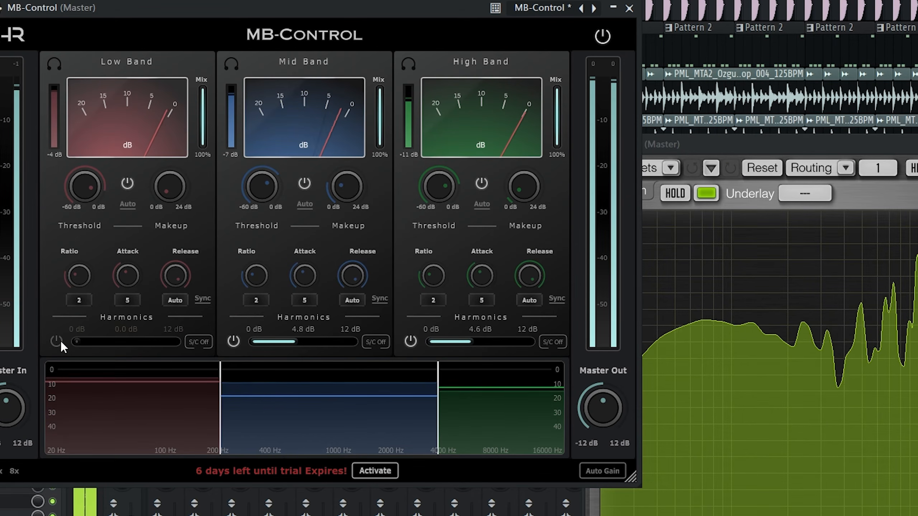
Step: Solo the Low Band, enable its harmonics with the drive at 0 dB, unsolo it and stop playback
click(55, 69)
click(56, 341)
mouse_move(76, 342)
mouse_down()
mouse_move(180, 345)
mouse_move(38, 340)
mouse_move(101, 339)
mouse_move(73, 341)
mouse_up()
click(54, 65)
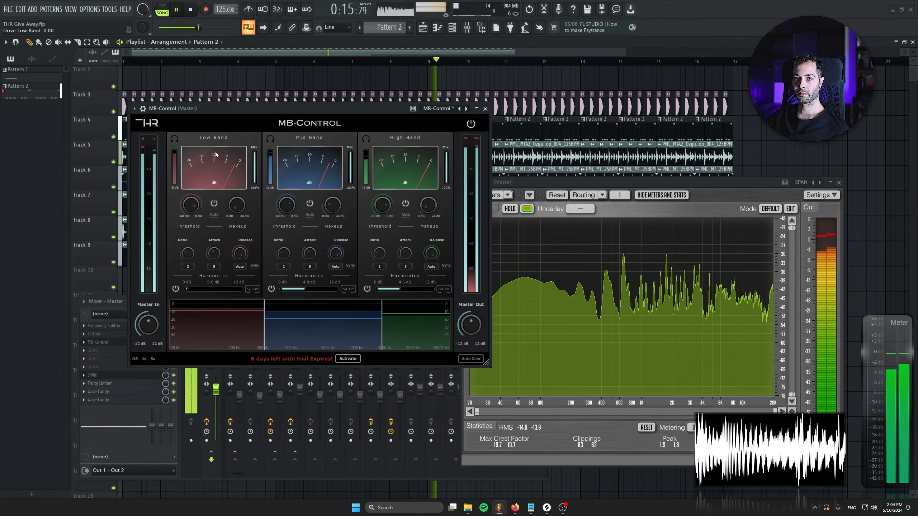
key(space)
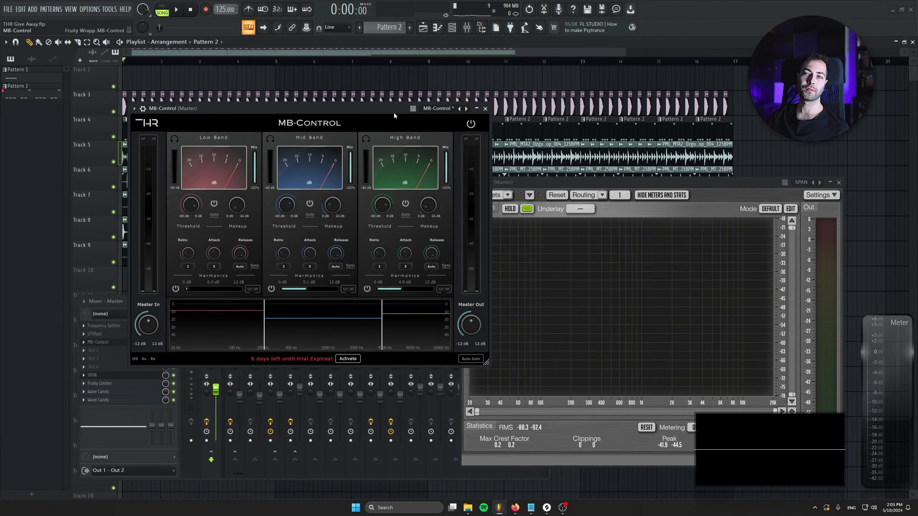
Step: Play the full mix and compare it with MB-Control bypassed and active, including the added harmonics
key(space)
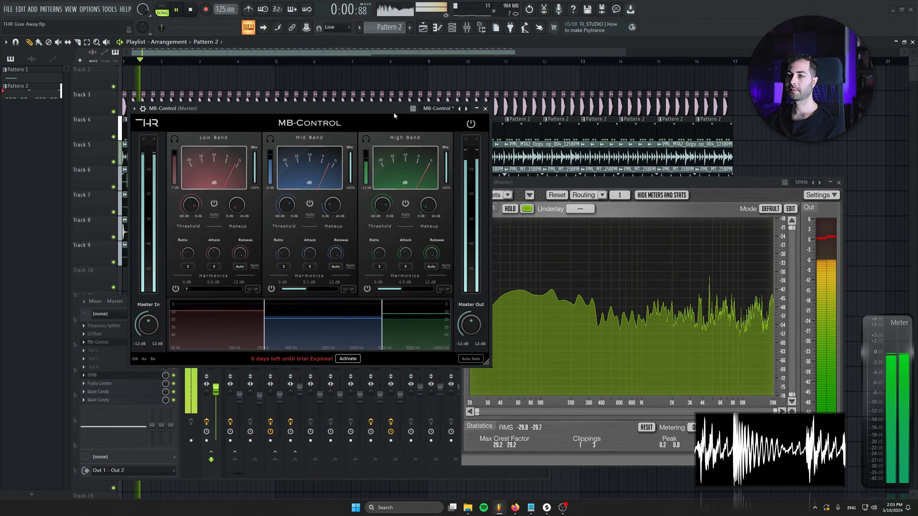
click(471, 124)
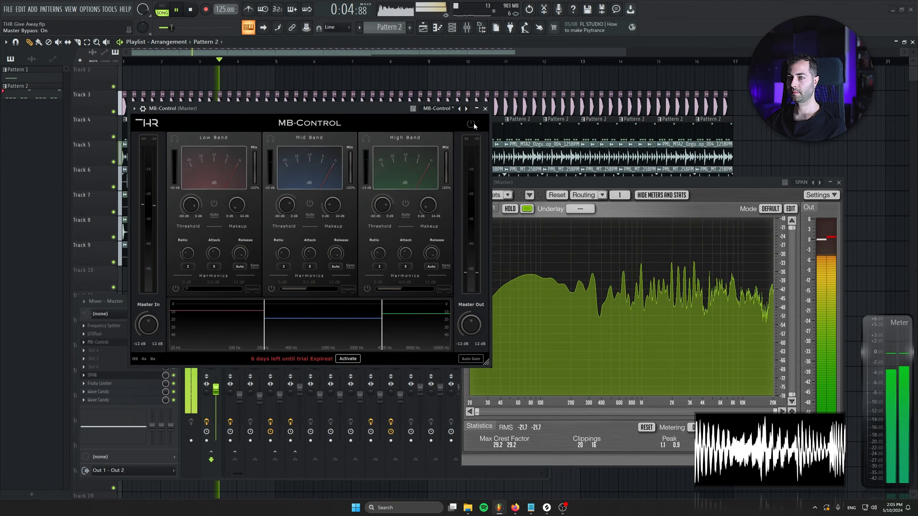
click(473, 124)
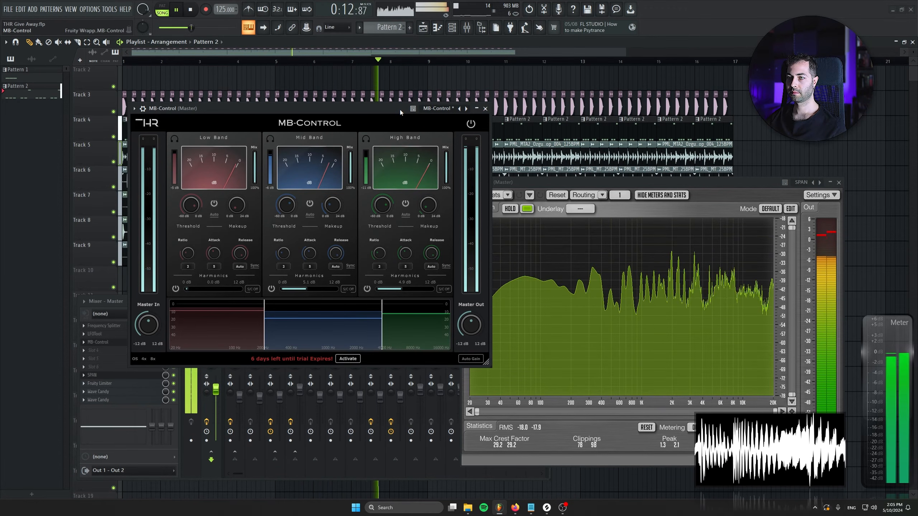
key(space)
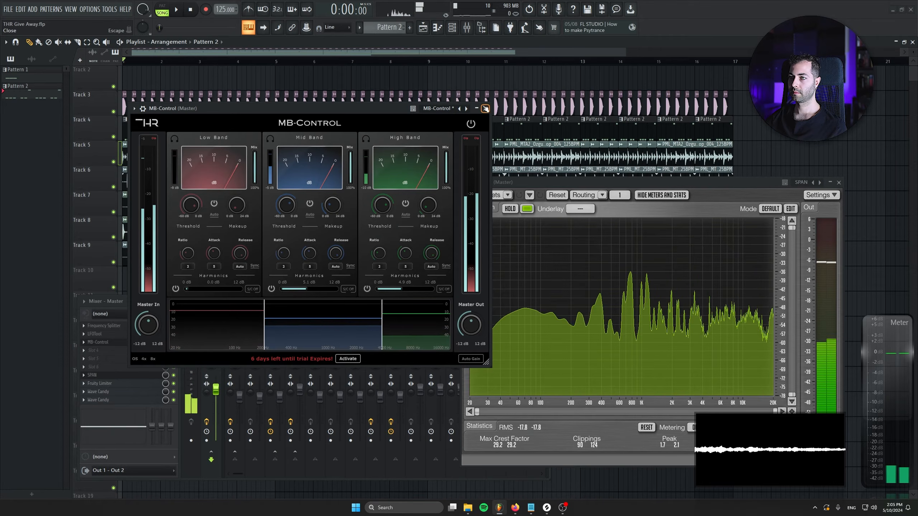
Step: Close MB-Control and switch on LowEnhance on the KICK BASS mixer track
click(350, 224)
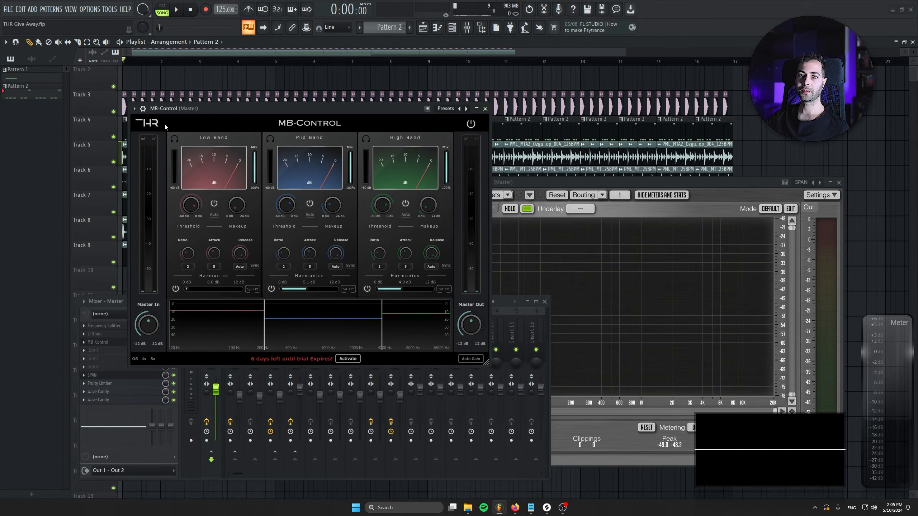
click(485, 109)
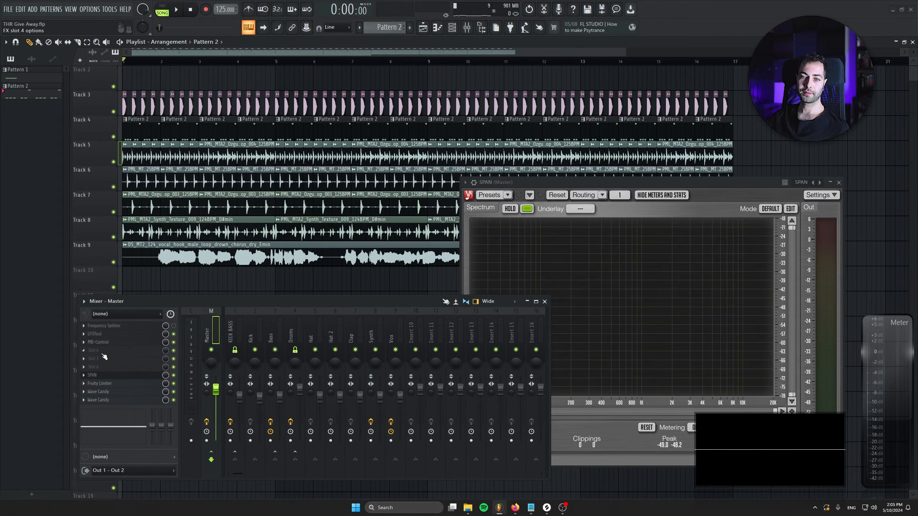
click(233, 325)
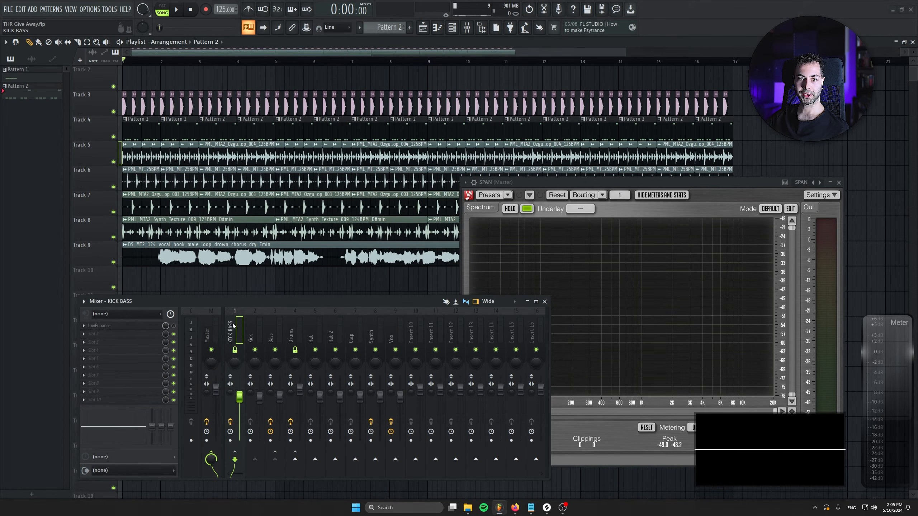
click(176, 326)
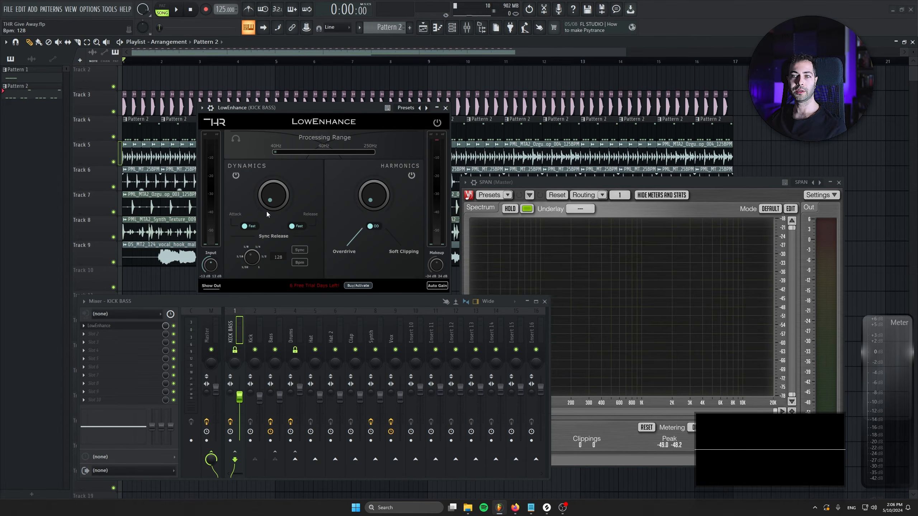
Step: Bypass LowEnhance on KICK BASS, play the mix to hear it unprocessed, and stop playback
drag(267, 211, 252, 3)
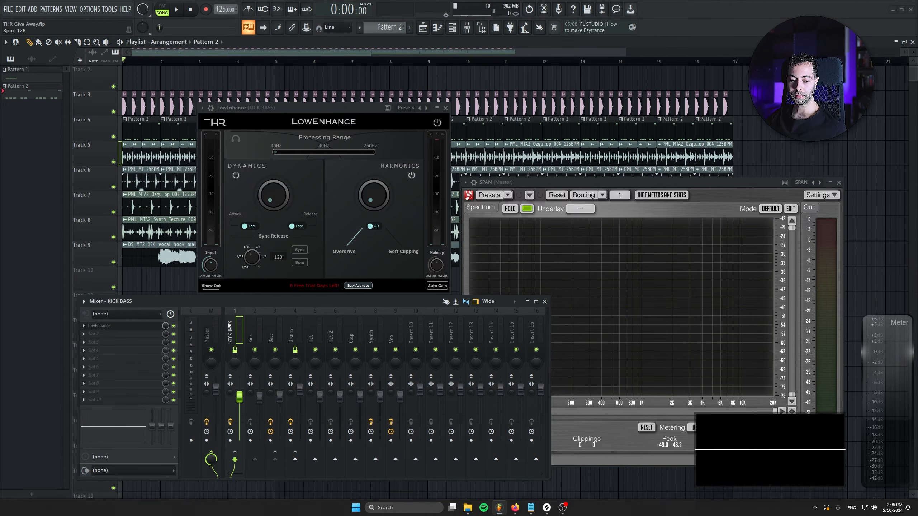
click(438, 122)
key(space)
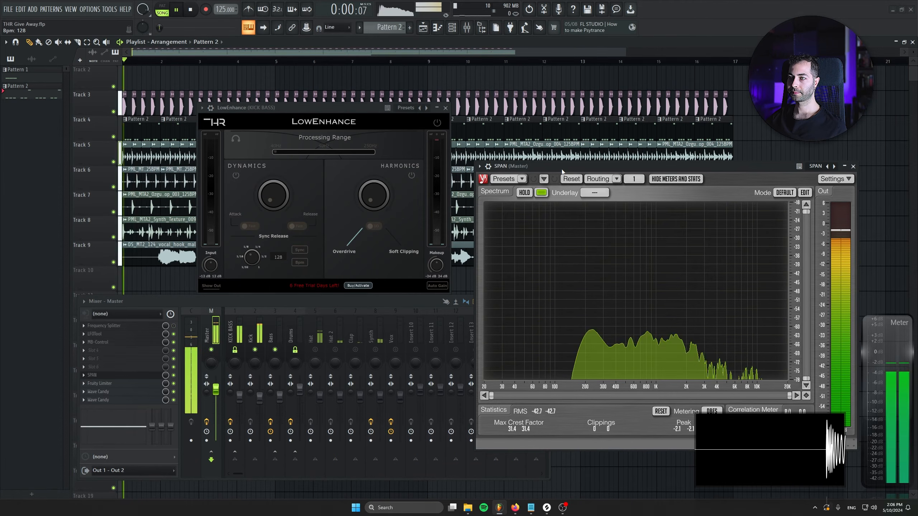
click(237, 324)
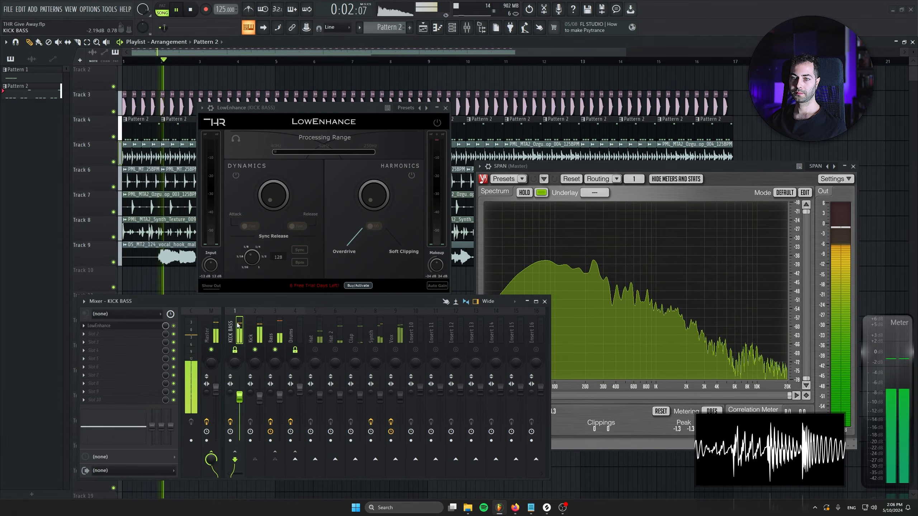
key(space)
Step: Reactivate LowEnhance on KICK BASS and raise its Dynamics amount to maximum during playback
click(438, 124)
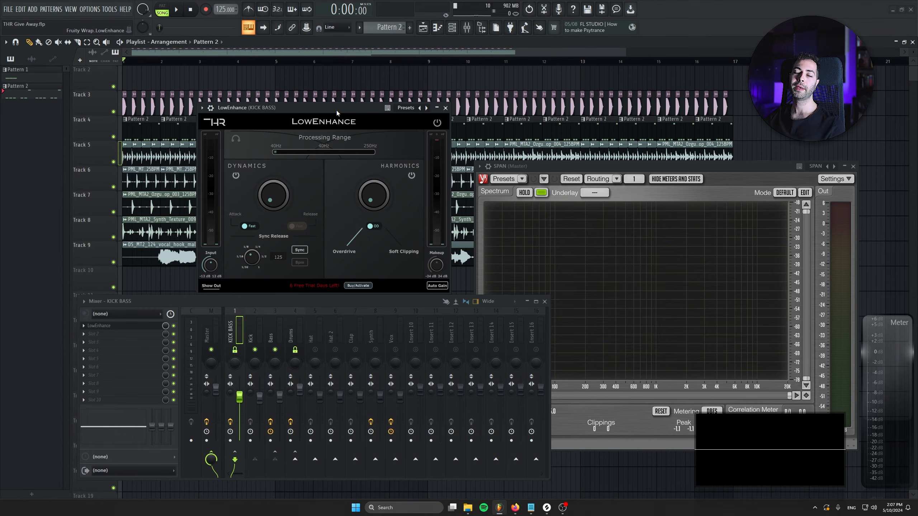
key(space)
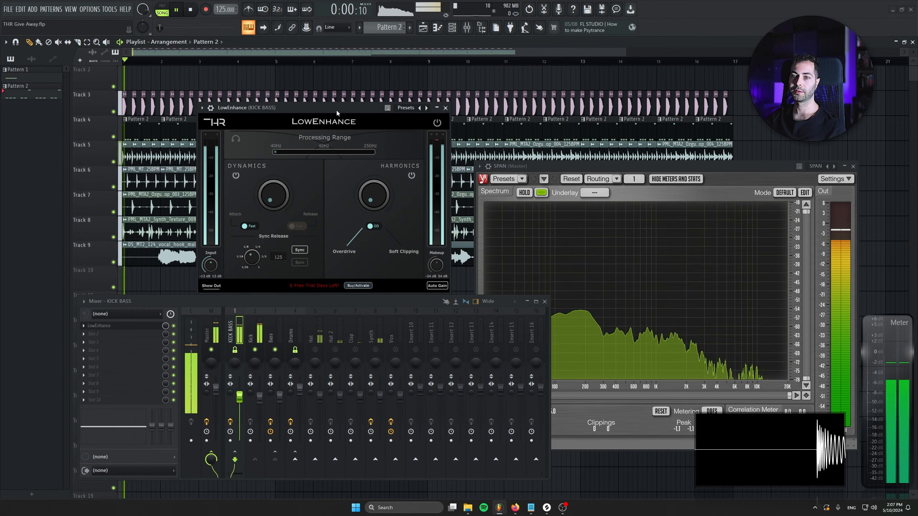
drag(273, 192, 267, 51)
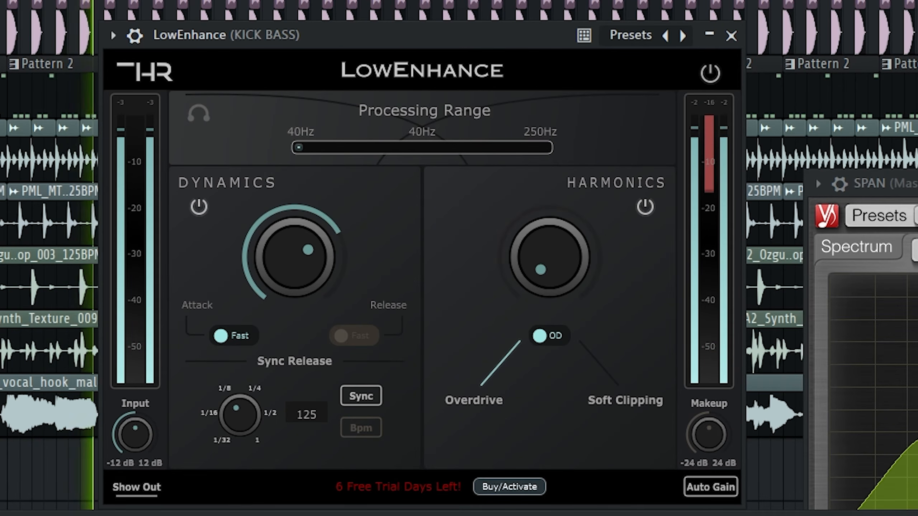
drag(288, 240, 297, 27)
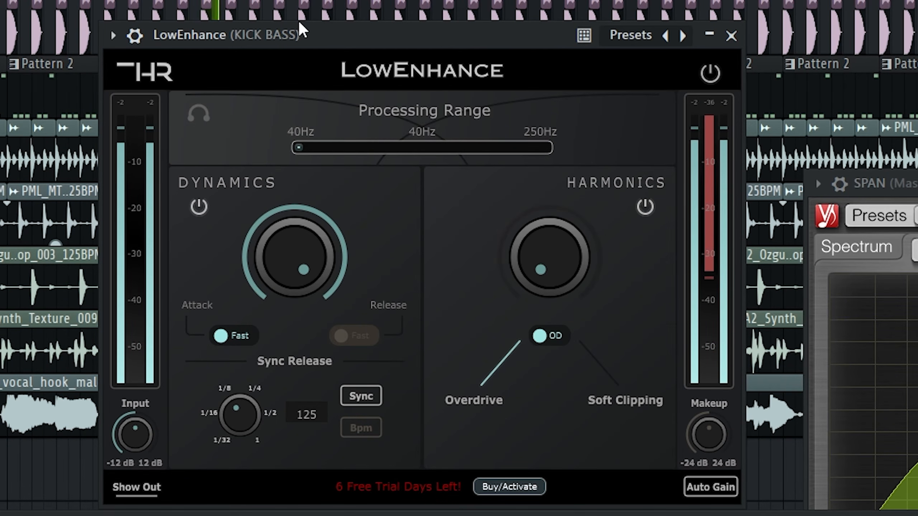
Step: Compare LowEnhance with Sync off and on, at different sync-release rates, and with the Dynamics section off and on
click(357, 391)
click(363, 393)
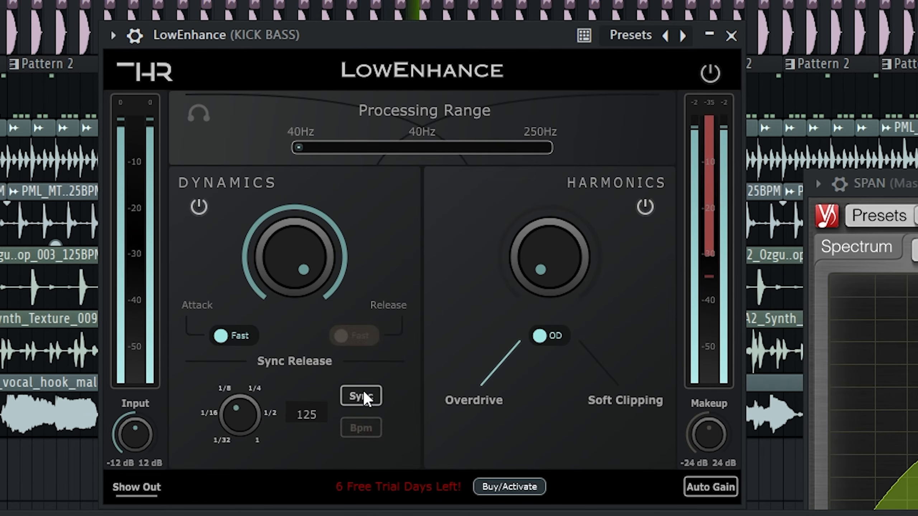
drag(243, 414, 252, 300)
drag(237, 446, 238, 515)
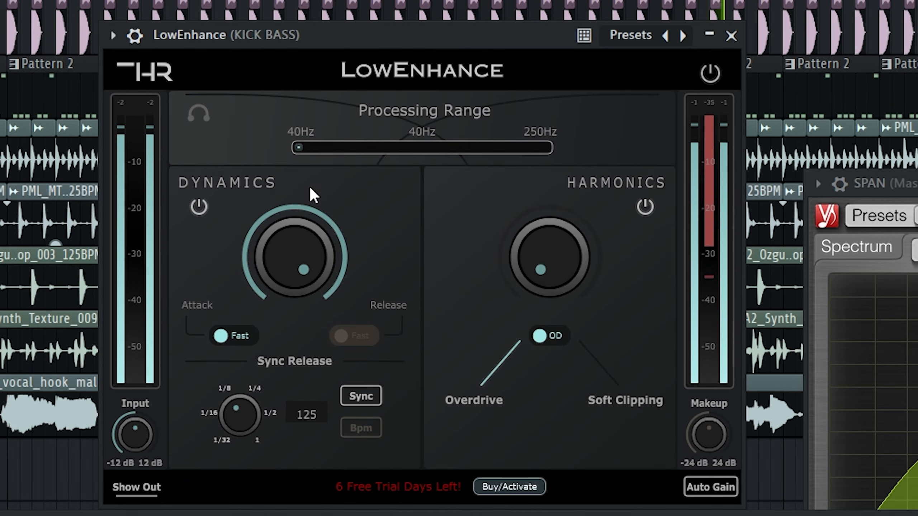
click(200, 211)
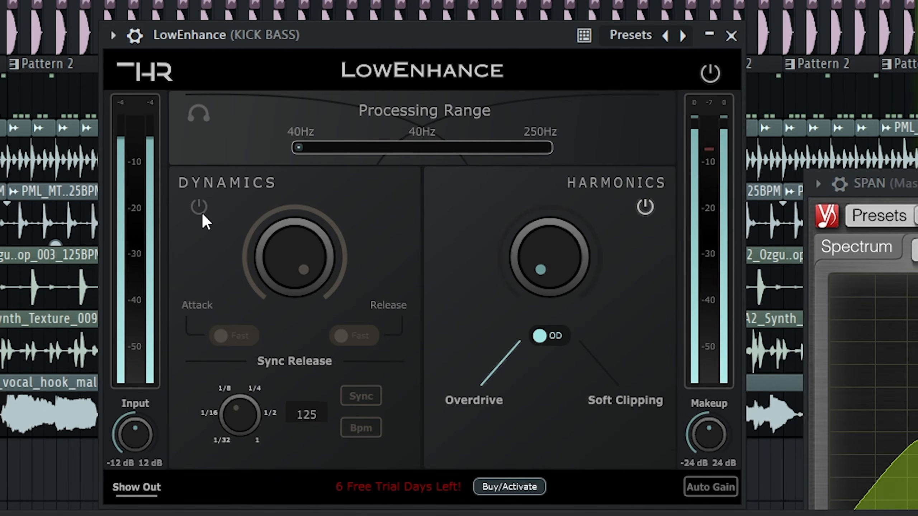
click(201, 212)
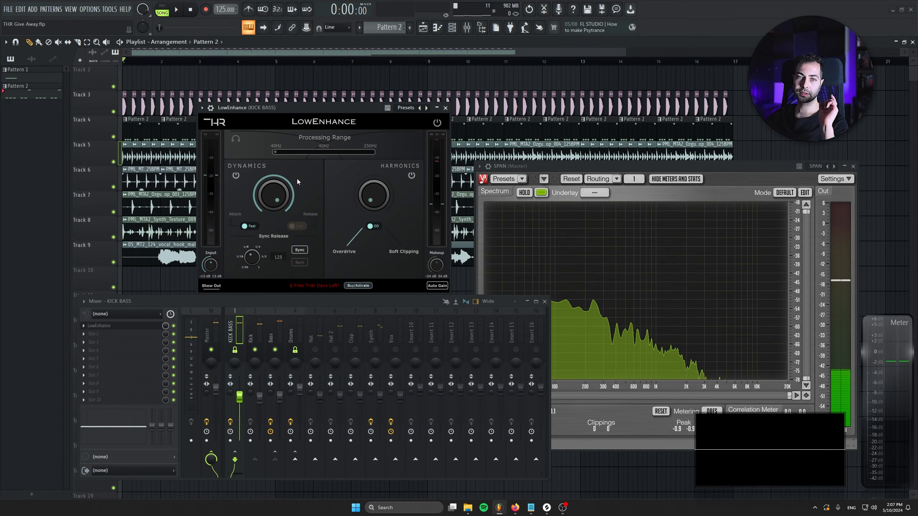
Step: Open LFOTool from the Master's effect chain, then reposition and enlarge its window
click(211, 333)
click(94, 358)
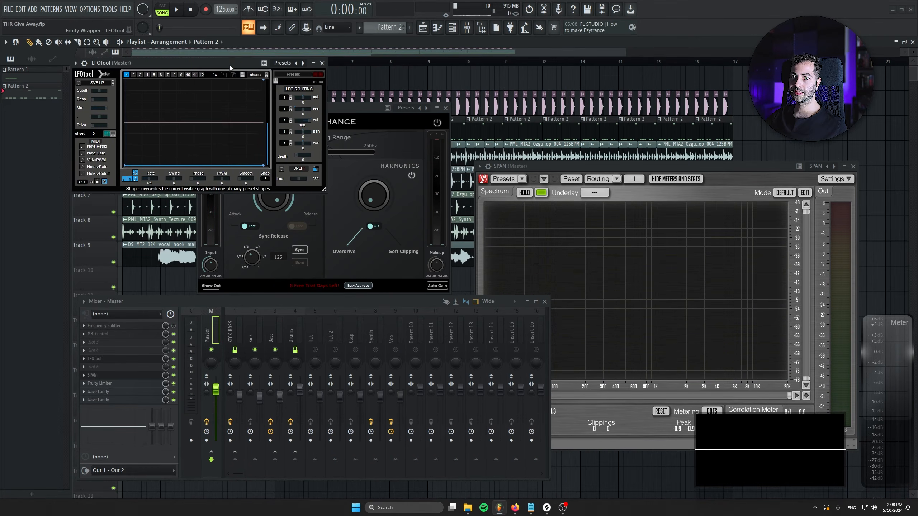
drag(235, 55, 150, 198)
drag(243, 324, 251, 325)
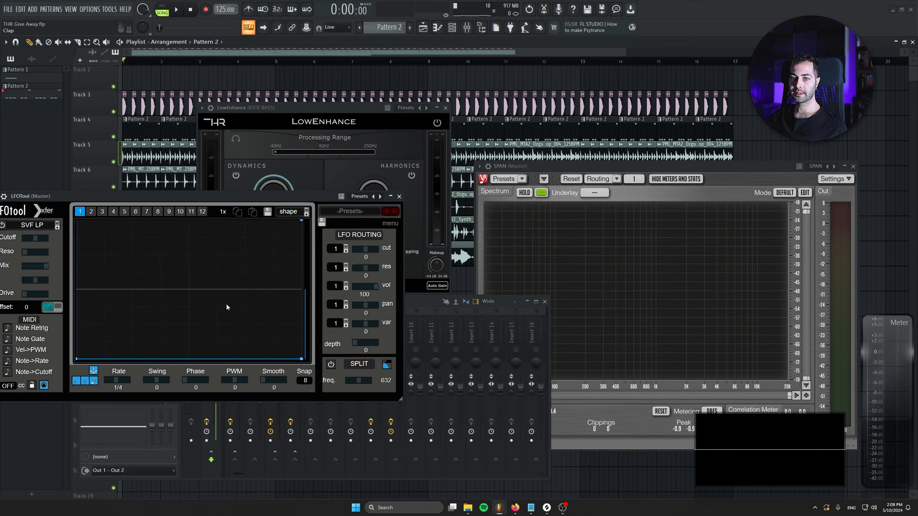
Step: Play the mix, reposition the LFOTool and LowEnhance windows, and compare LowEnhance bypassed and active on KICK BASS
key(space)
drag(201, 197, 253, 276)
drag(303, 109, 315, 55)
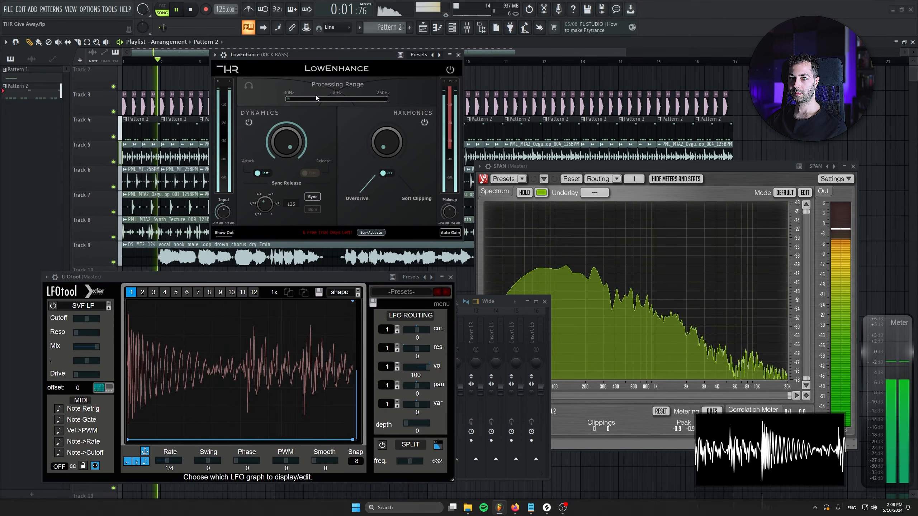
click(451, 70)
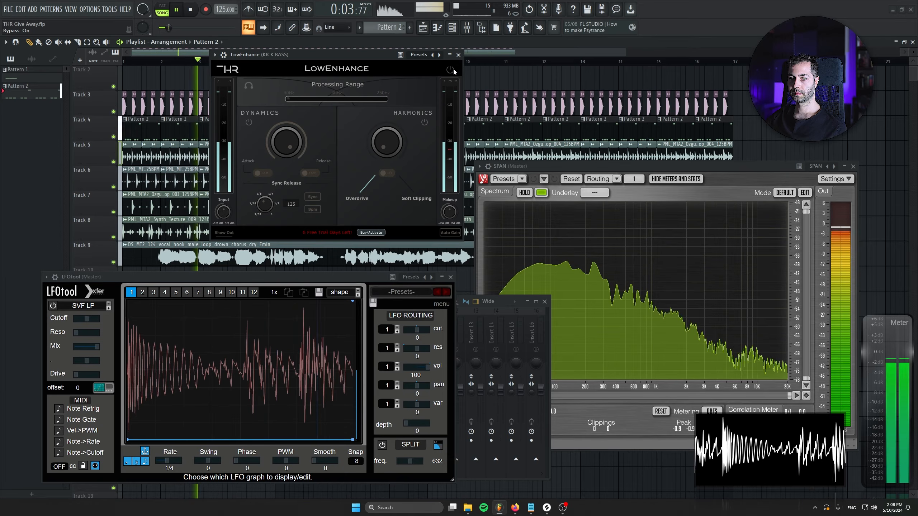
click(452, 70)
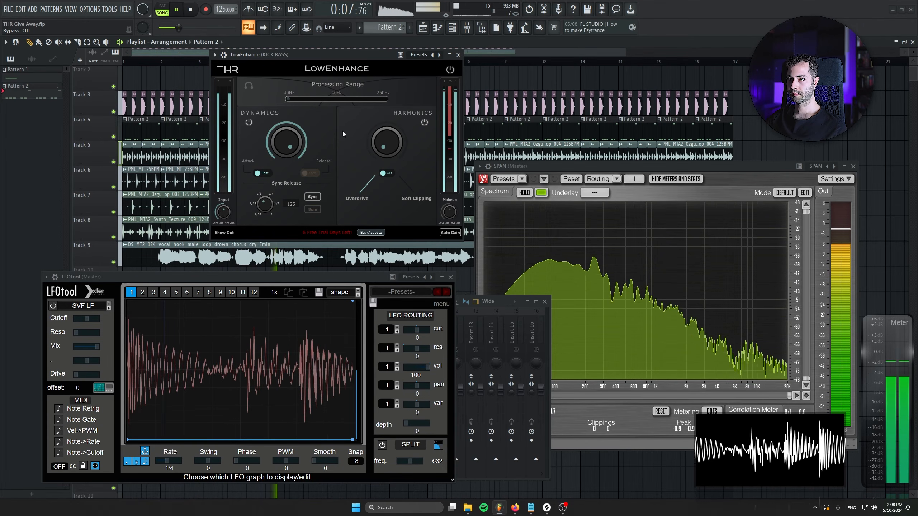
key(space)
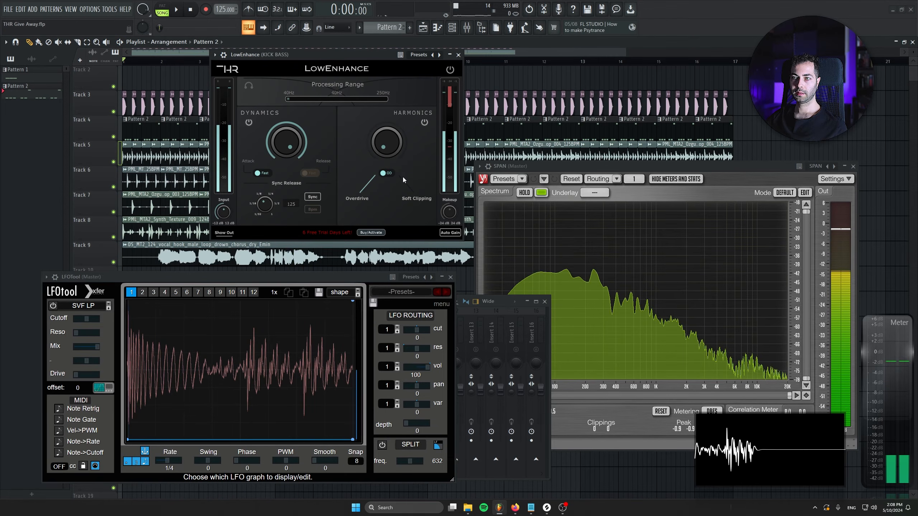
Step: Switch LowEnhance's Harmonics to Soft Clipping, raise its amount to maximum during playback, and move the LFOTool and Mixer windows
click(385, 174)
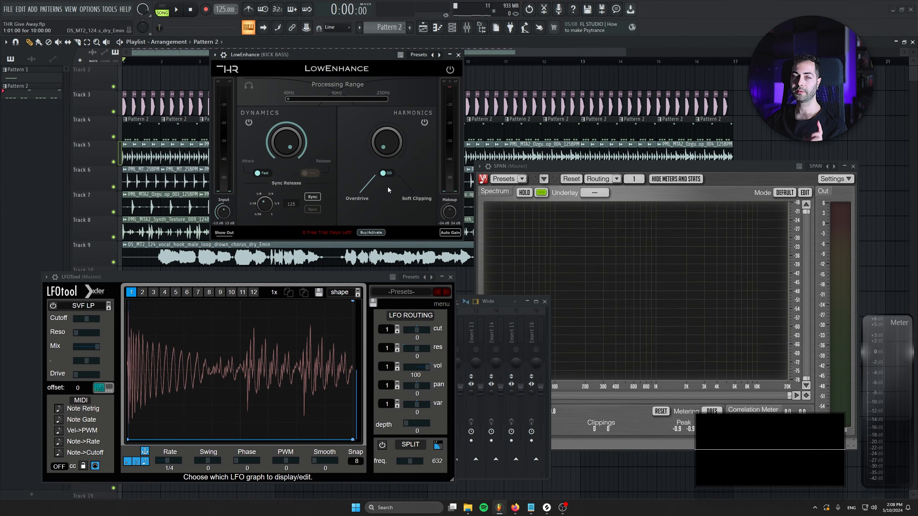
click(391, 173)
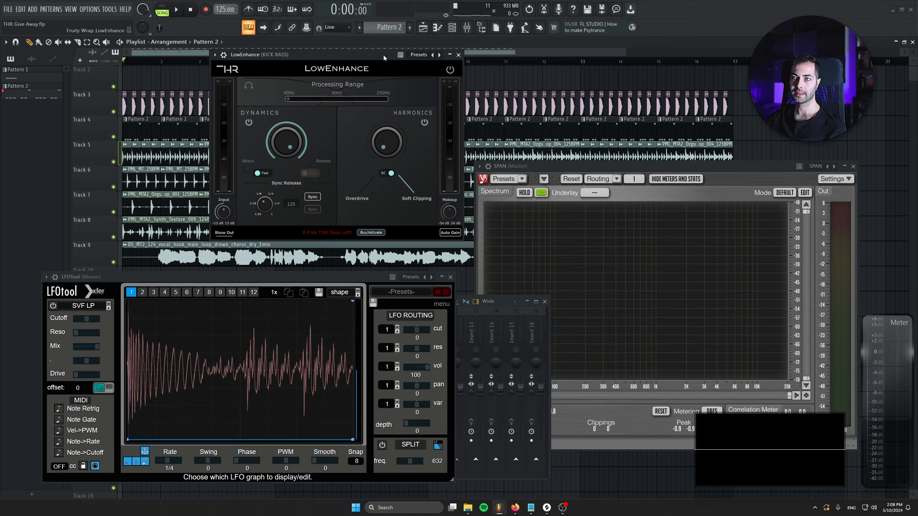
key(space)
click(425, 122)
drag(382, 144, 391, 75)
drag(270, 275, 260, 386)
drag(273, 302, 311, 255)
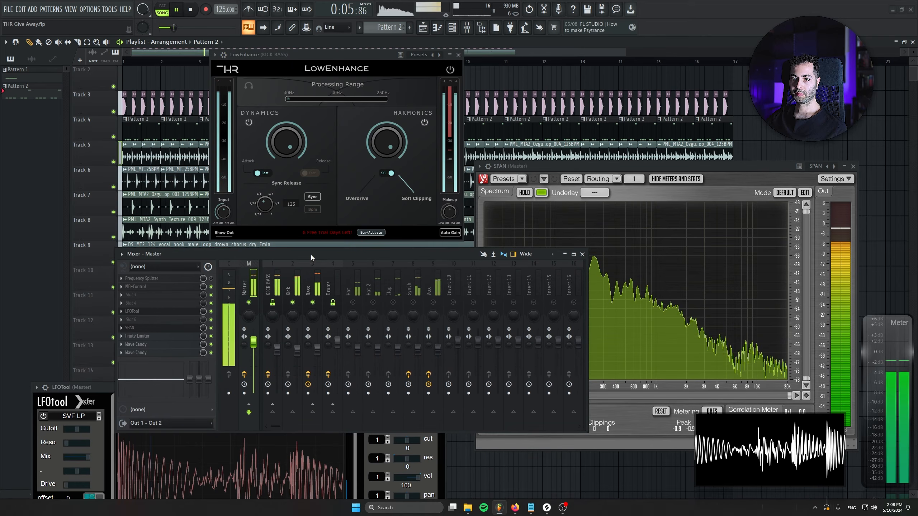
key(space)
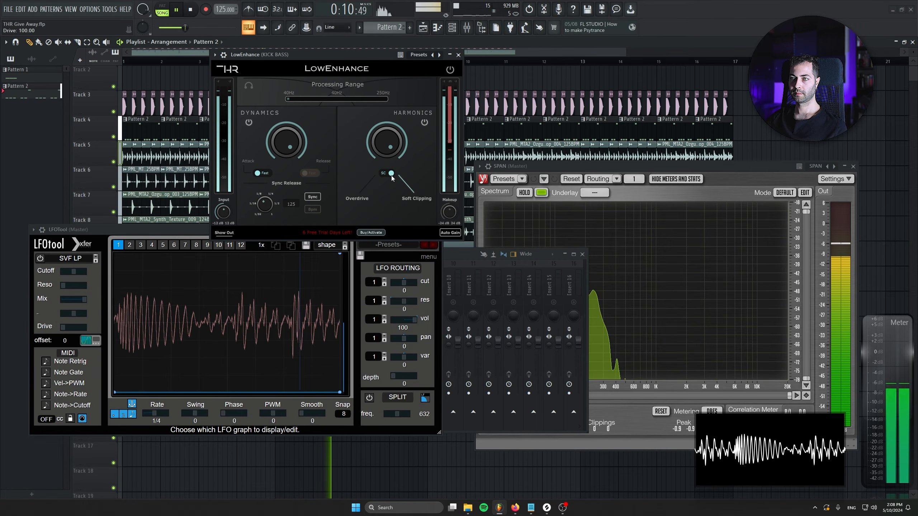
Step: Switch Harmonics to Overdrive and compare the section off and on, ending with Harmonics at minimum and Dynamics at maximum
click(387, 173)
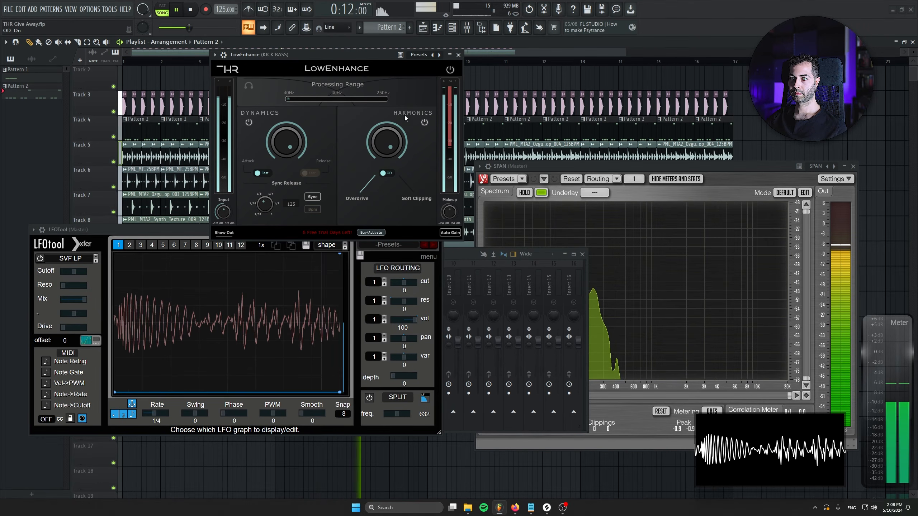
click(421, 123)
click(421, 123)
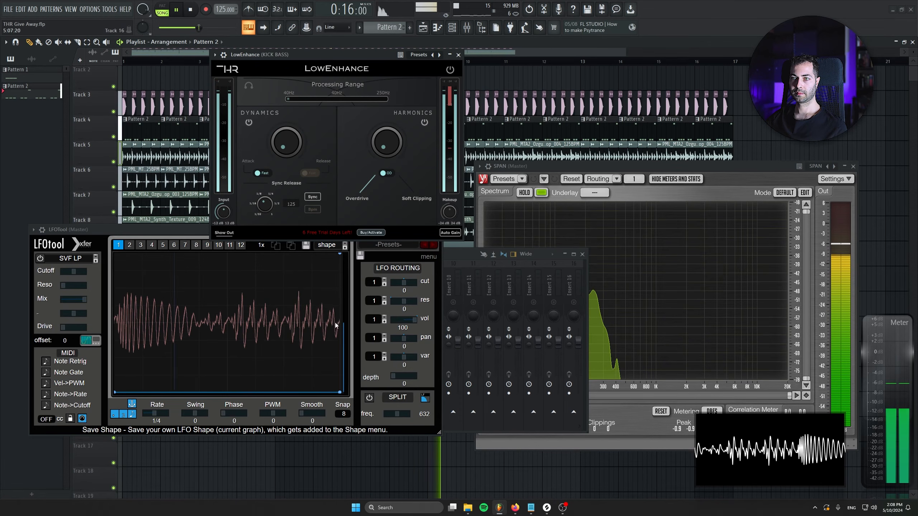
drag(386, 142, 385, 318)
drag(285, 143, 309, 77)
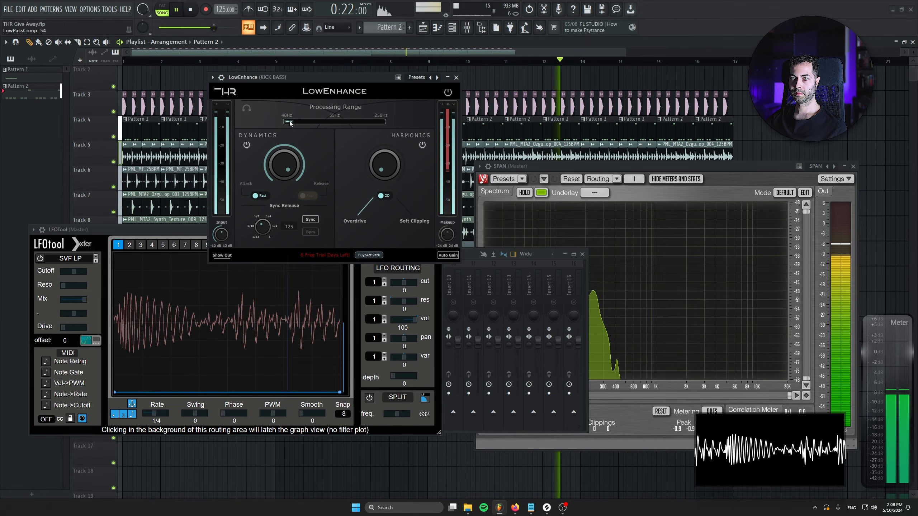
Step: Raise Harmonics to 100 while auditioning wider and narrower processing ranges, return the range to its low end, and stop playback
mouse_move(286, 121)
mouse_down()
mouse_move(301, 122)
mouse_move(285, 122)
mouse_up()
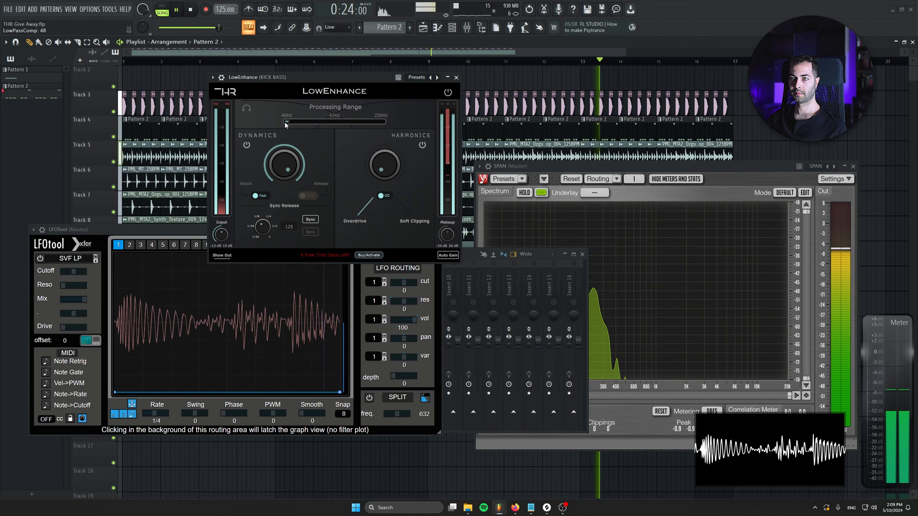
drag(388, 172, 385, 136)
drag(286, 122, 318, 122)
drag(385, 168, 393, 36)
drag(318, 122, 285, 123)
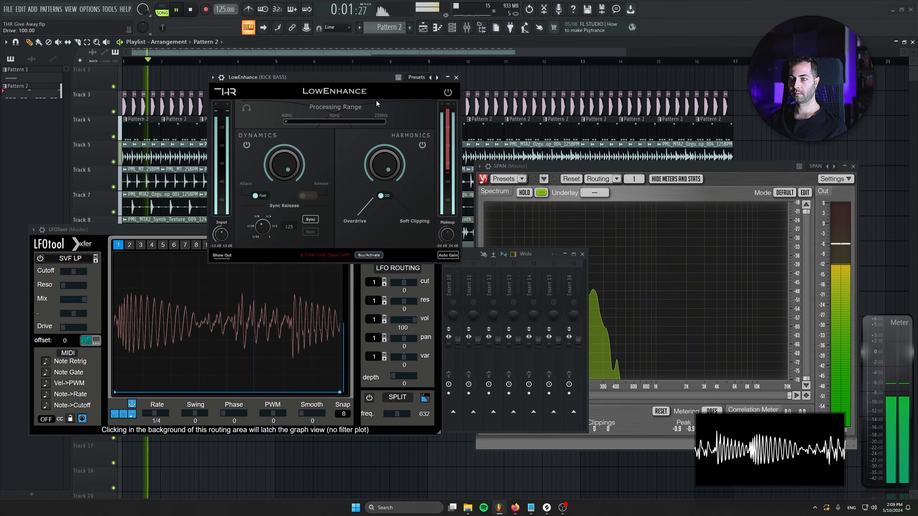
click(195, 228)
key(space)
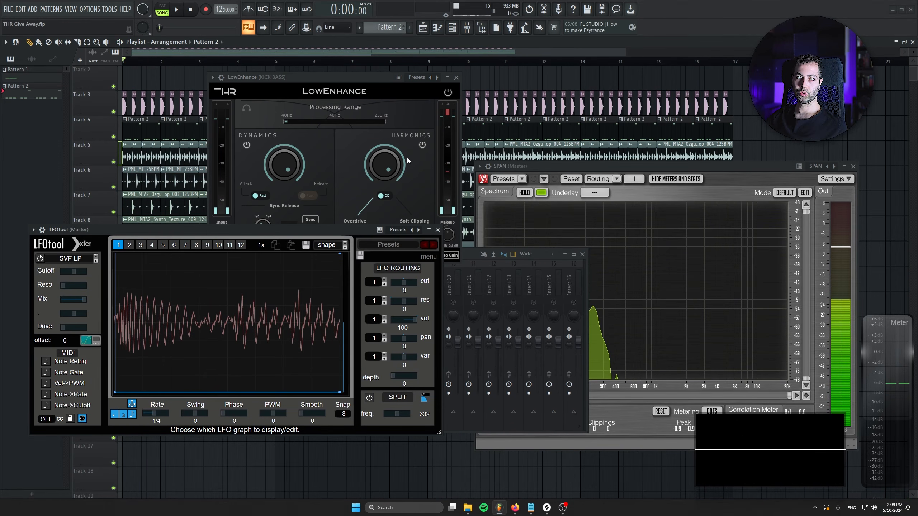
Step: Move the LFOTool window away from the mixer and disable Frequency Splitter in the Master's effect chain
click(306, 75)
drag(153, 230, 119, 405)
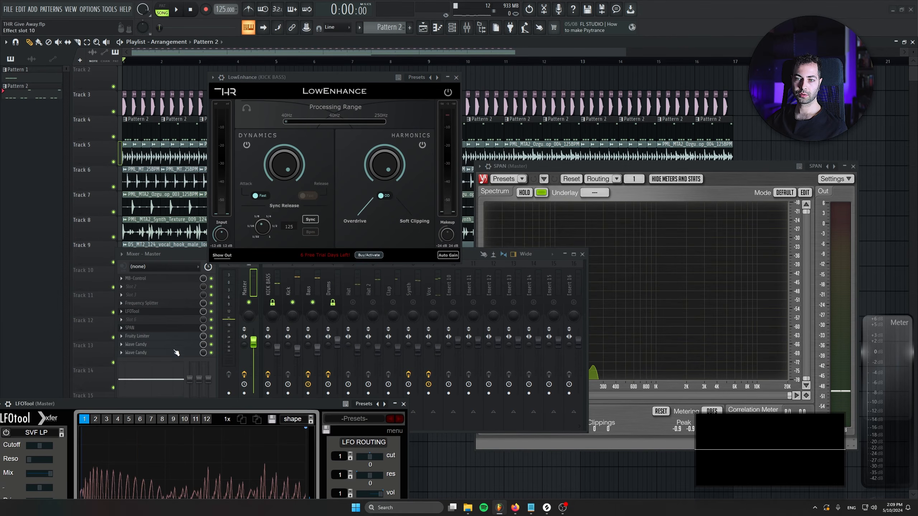
click(211, 304)
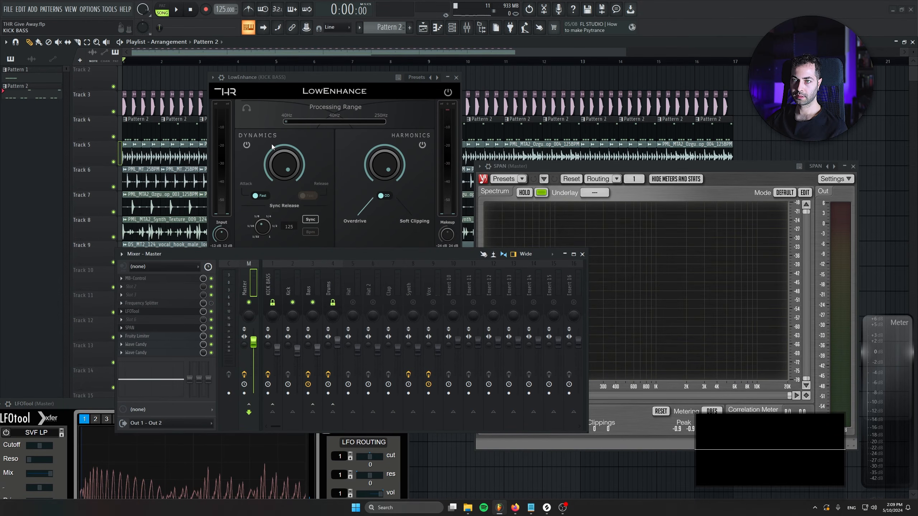
Step: Audition LowEnhance on the full mix while adjusting Harmonics and lowering Dynamics to zero, and stop playback
drag(354, 78, 321, 88)
key(space)
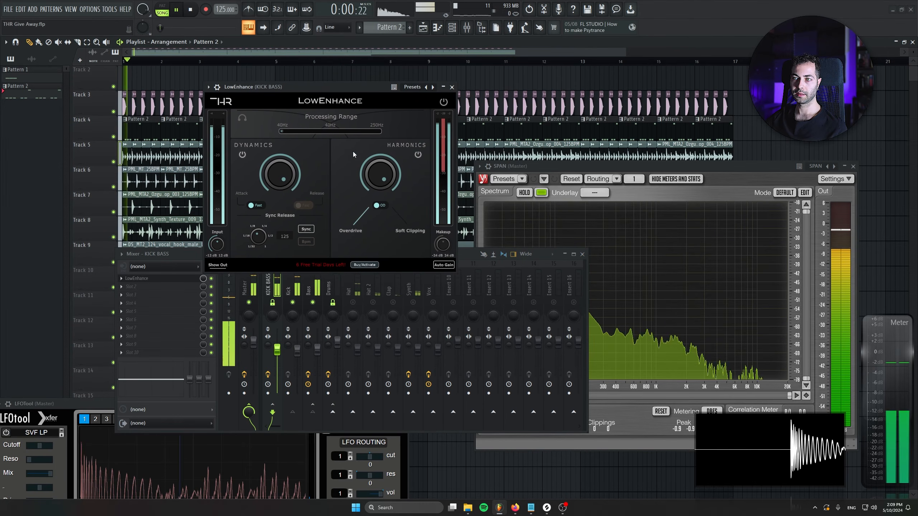
drag(379, 174, 363, 129)
key(space)
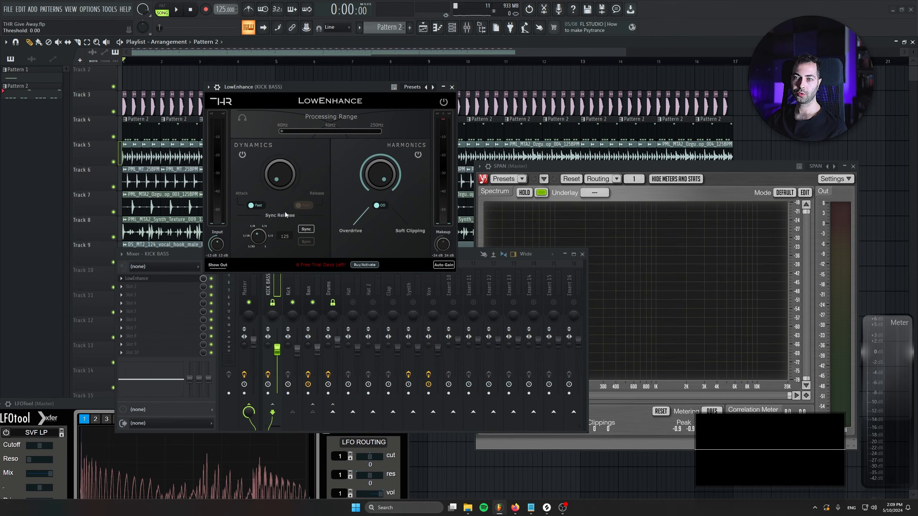
Step: Raise LowEnhance's Dynamics to maximum during playback, compare the mix with the plugin bypassed and active, and stop playback
key(space)
drag(281, 185, 304, 25)
click(444, 102)
click(444, 102)
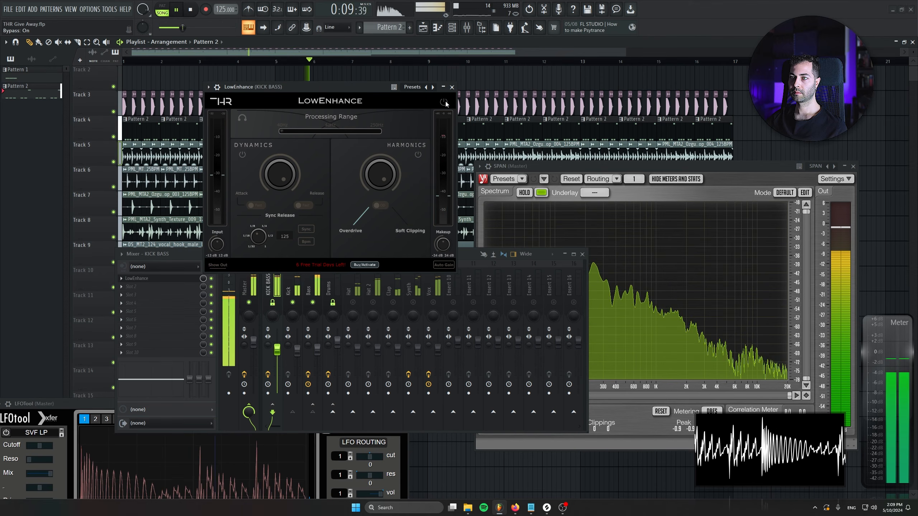
click(184, 255)
mouse_move(203, 279)
mouse_down()
mouse_move(203, 287)
mouse_move(204, 279)
mouse_up()
key(space)
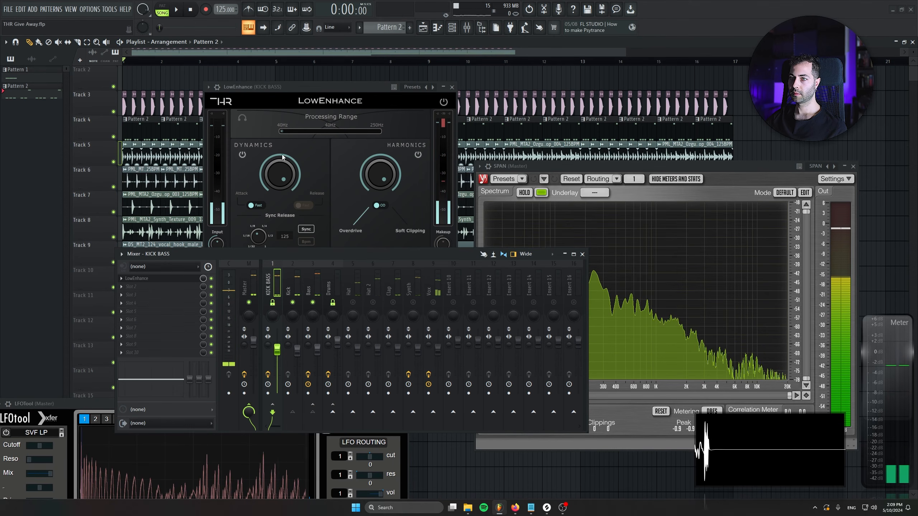
Step: Set LowEnhance's Processing Range to 40 Hz
double_click(288, 131)
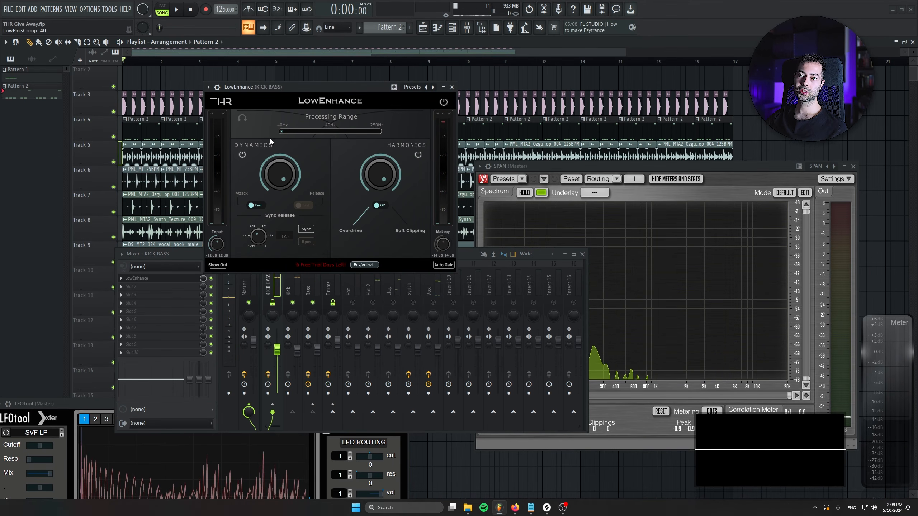
drag(285, 131, 167, 135)
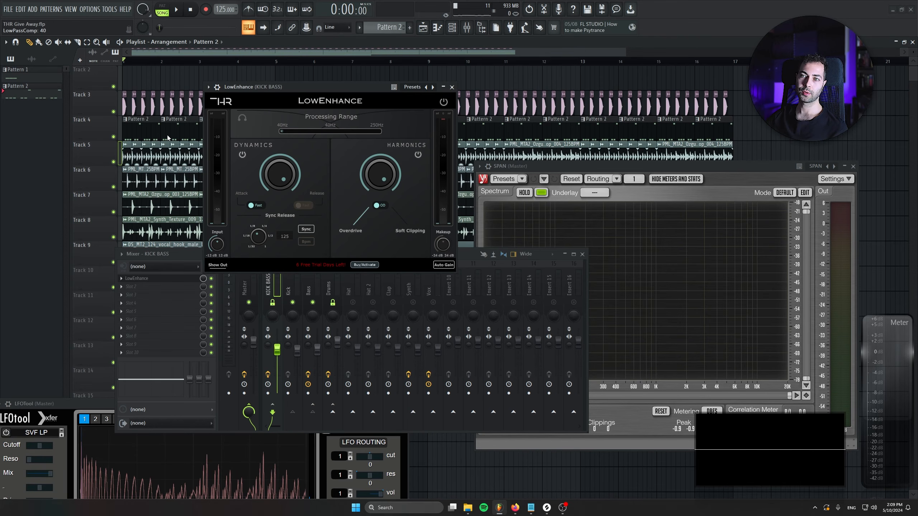
drag(303, 138, 353, 116)
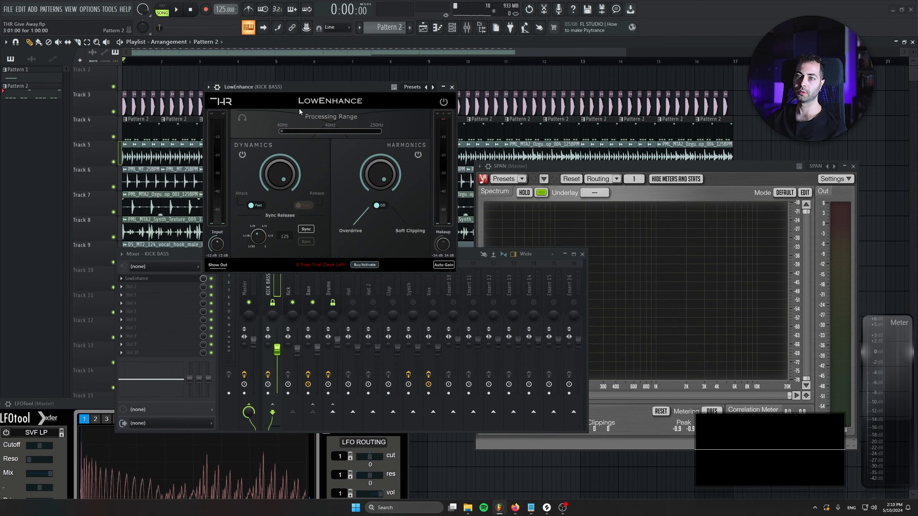
Step: Solo LowEnhance's processed range and lower its Dynamics and Harmonics amounts to minimum during playback
click(244, 118)
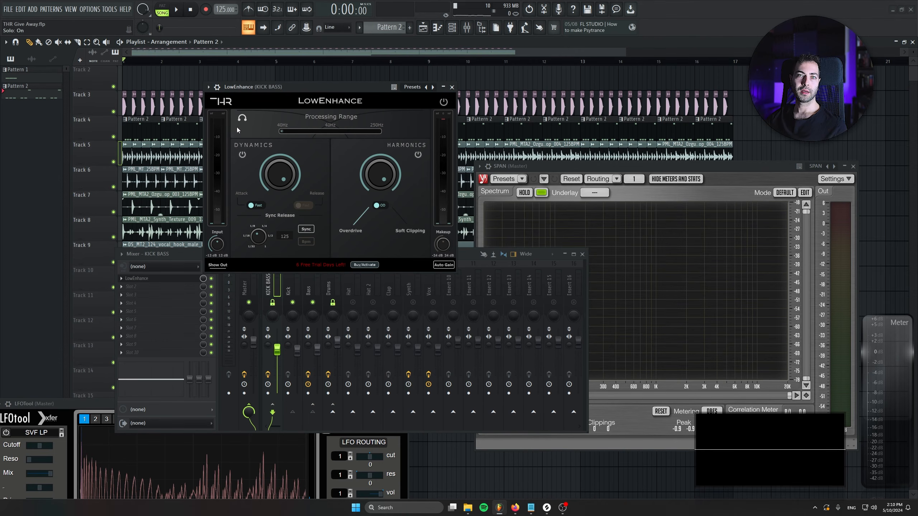
drag(284, 90, 267, 92)
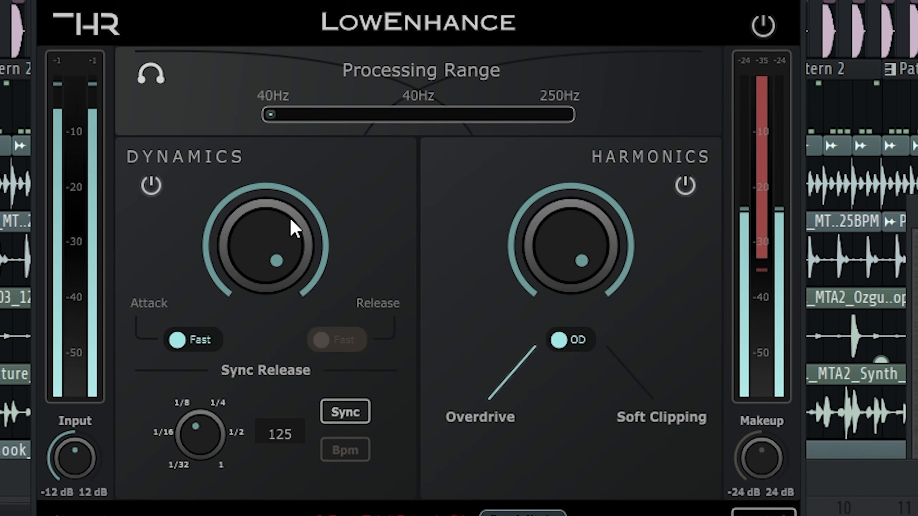
drag(273, 230, 262, 285)
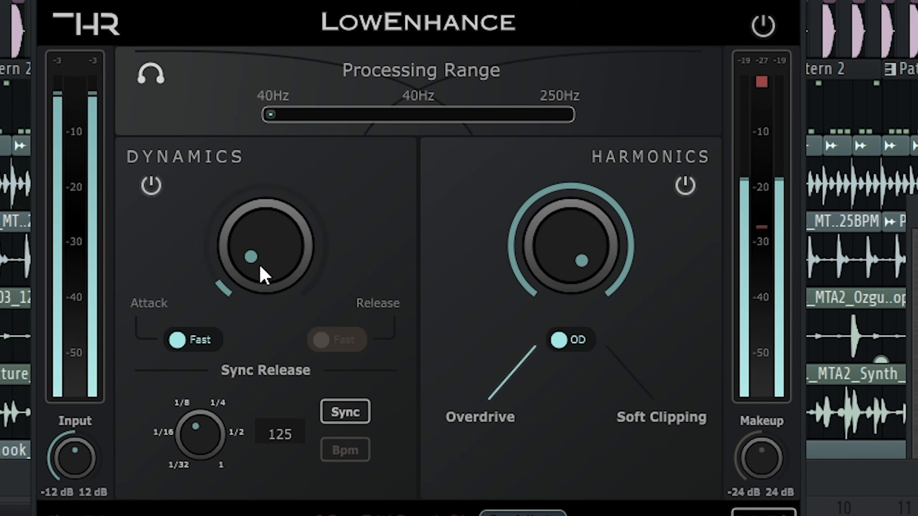
drag(574, 214, 568, 325)
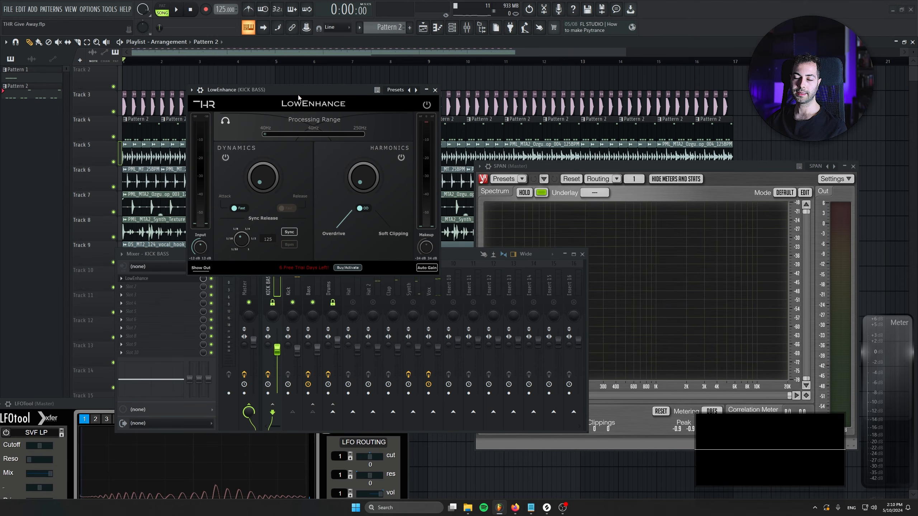
Step: Bring LFOTool's graph into view, play the mix with solo off, and raise LowEnhance's Harmonics partway and Dynamics to maximum
drag(102, 403, 124, 336)
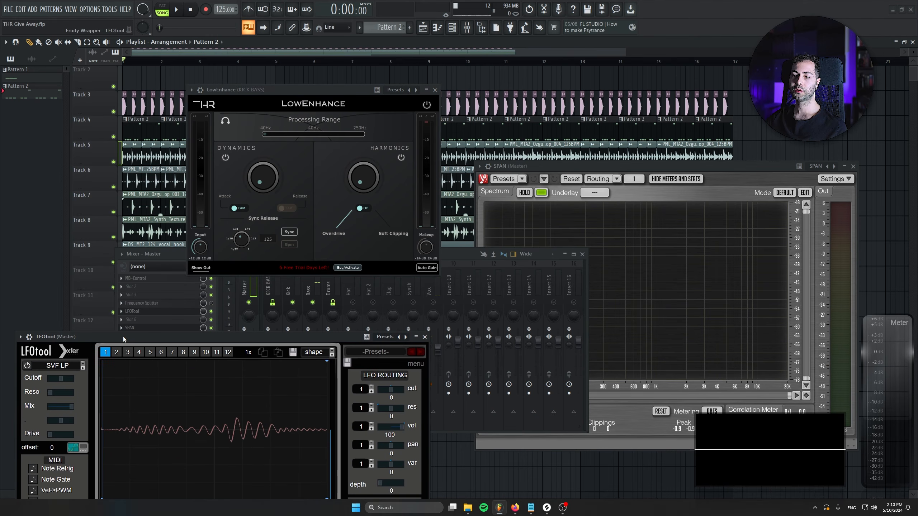
click(217, 127)
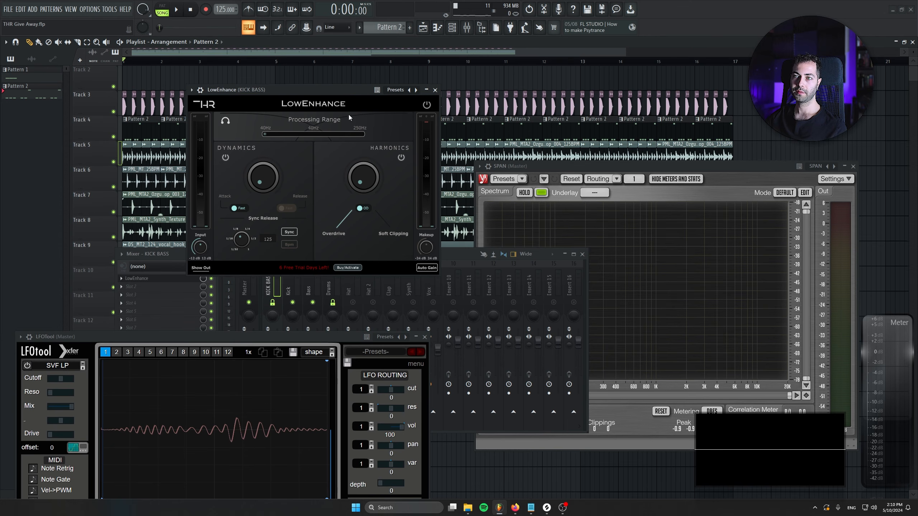
key(space)
drag(371, 188, 363, 58)
drag(271, 183, 267, 162)
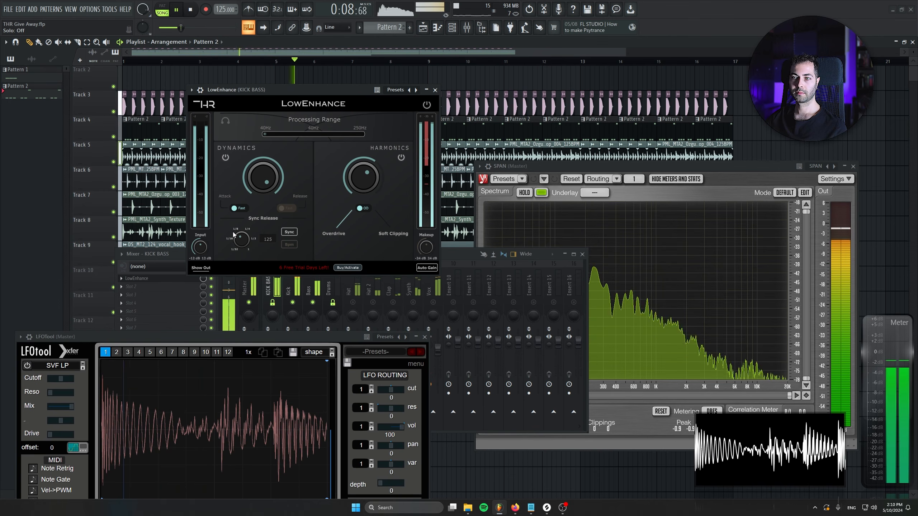
Step: Bypass and reactivate LowEnhance during playback to compare the final settings, and stop playback
click(426, 104)
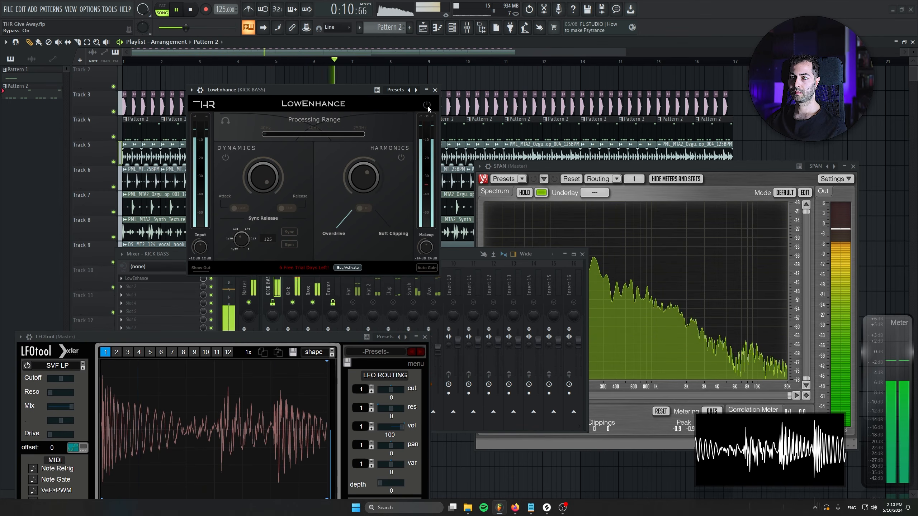
click(427, 105)
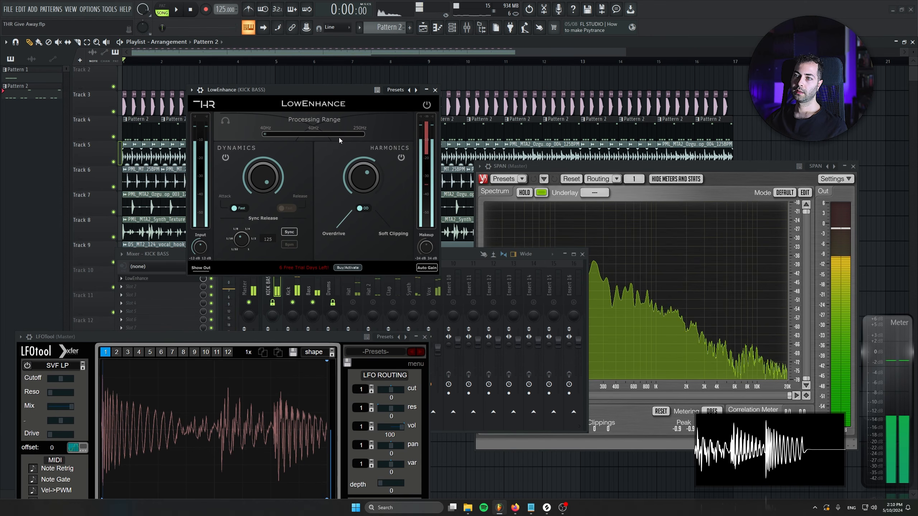
key(space)
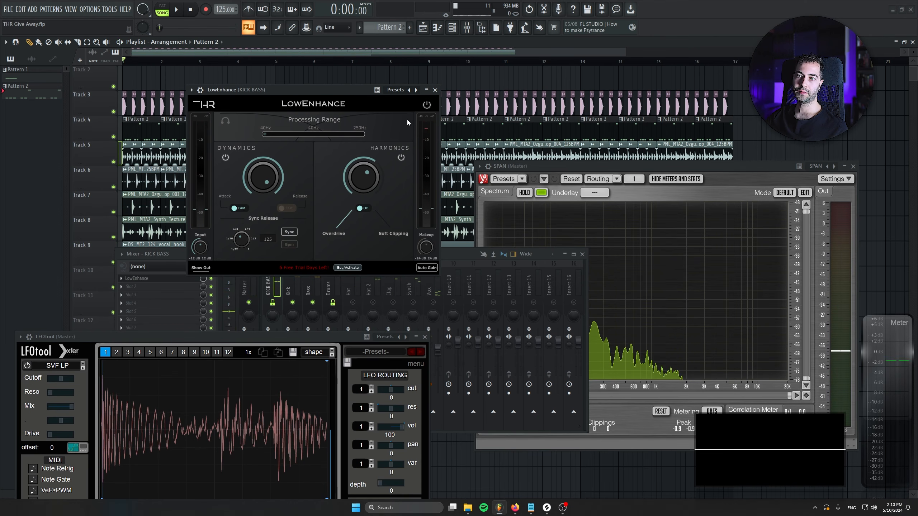
Step: Close LowEnhance and open MB-Control from the Master's effect chain
click(435, 91)
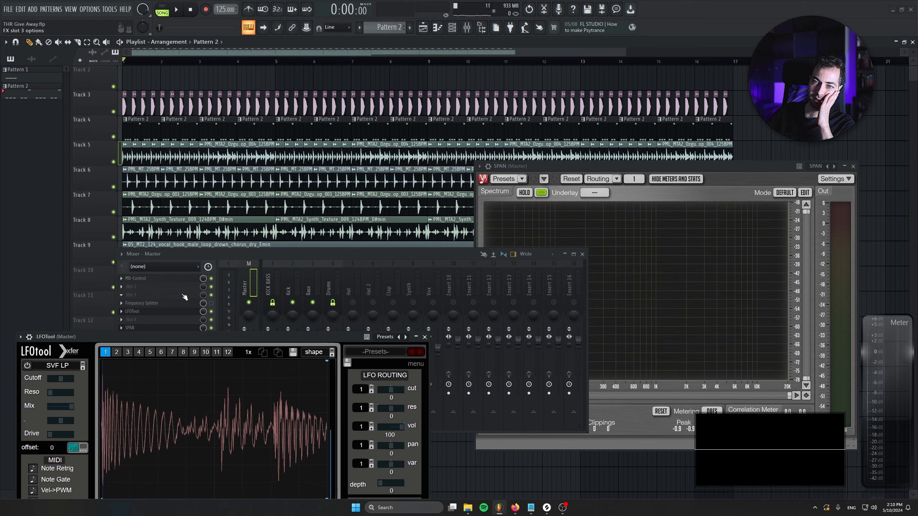
click(183, 279)
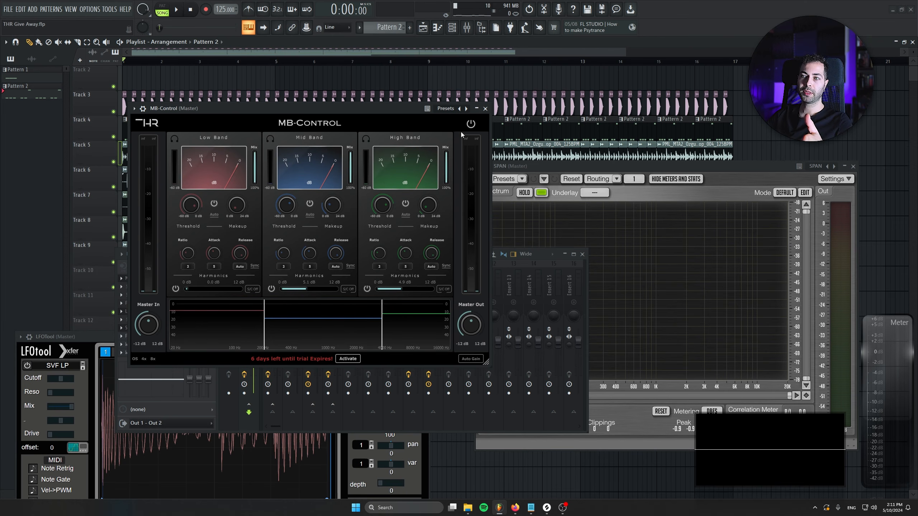
Step: Replace the MB-Control window with LowEnhance on KICK BASS, and save the project before closing the plugin
click(485, 109)
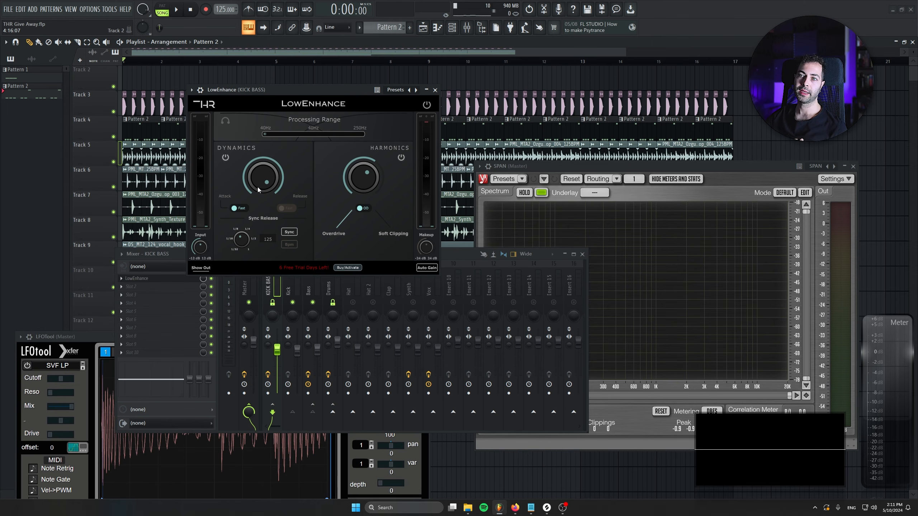
key(ctrl+s)
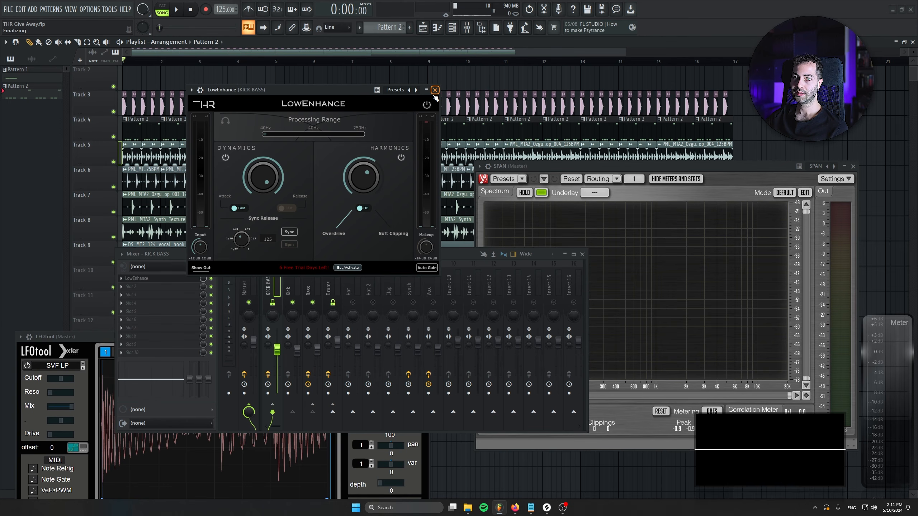
click(435, 91)
Step: Open Compactor from the Drums track's effect chain to view its compression curve and controls, and close it
click(327, 274)
click(154, 278)
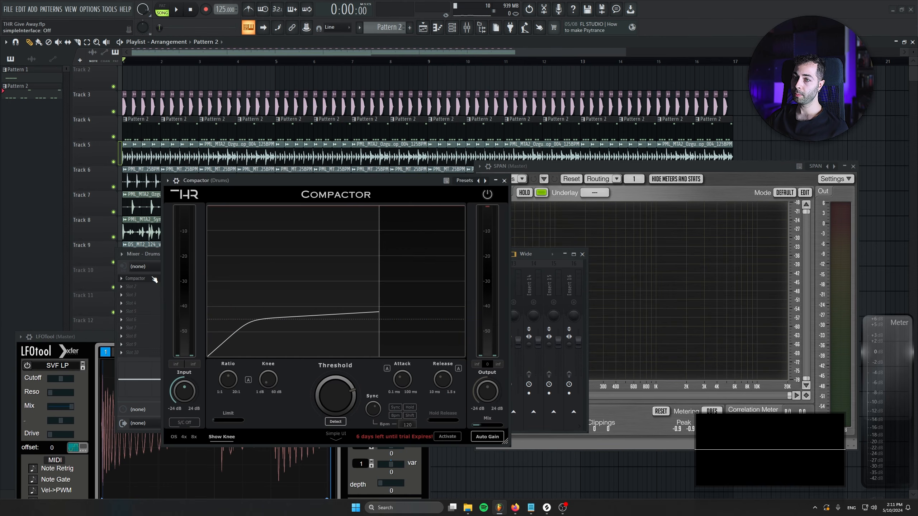
drag(325, 180, 328, 134)
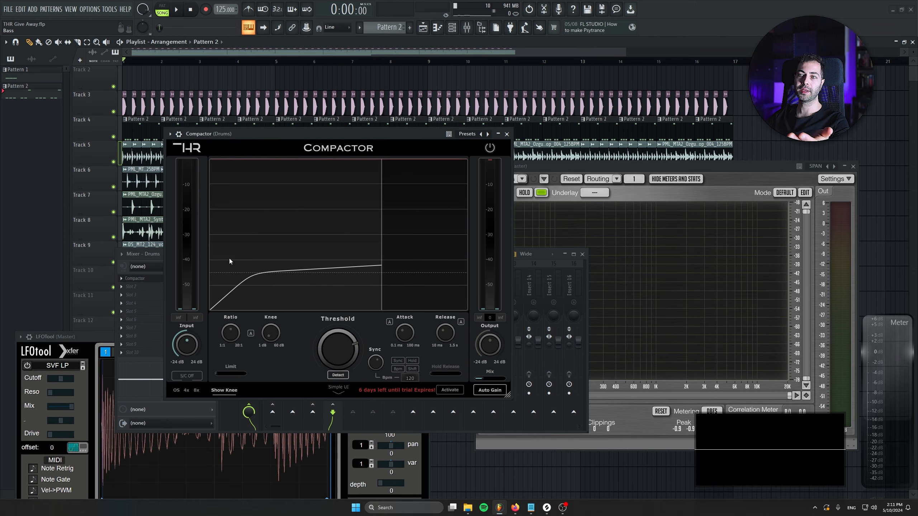
click(506, 134)
Step: Open Compactor on the Vox track and look through its list of modes, keeping Vocal selected
click(429, 288)
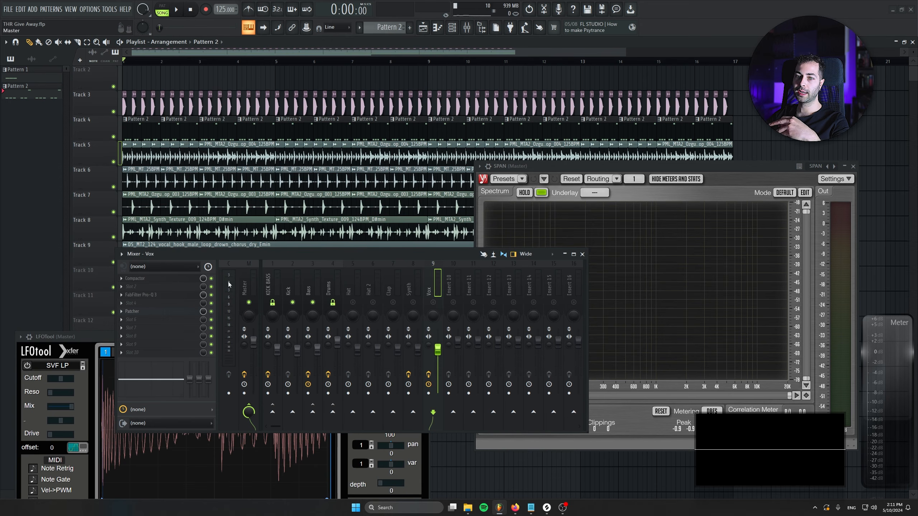
click(144, 279)
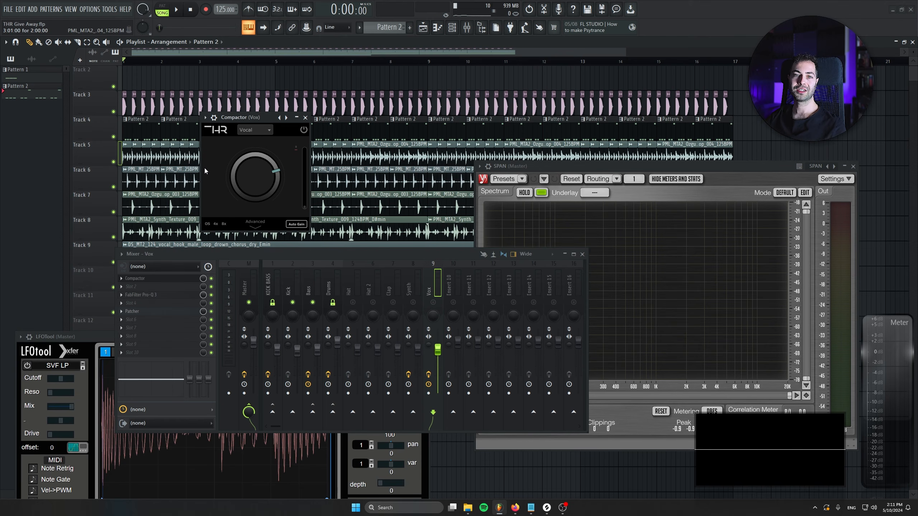
click(265, 130)
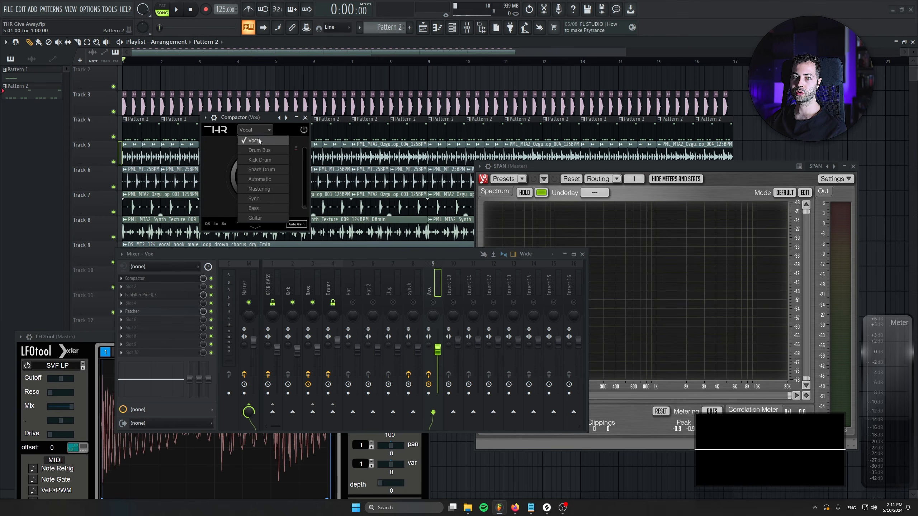
click(233, 191)
mouse_move(254, 177)
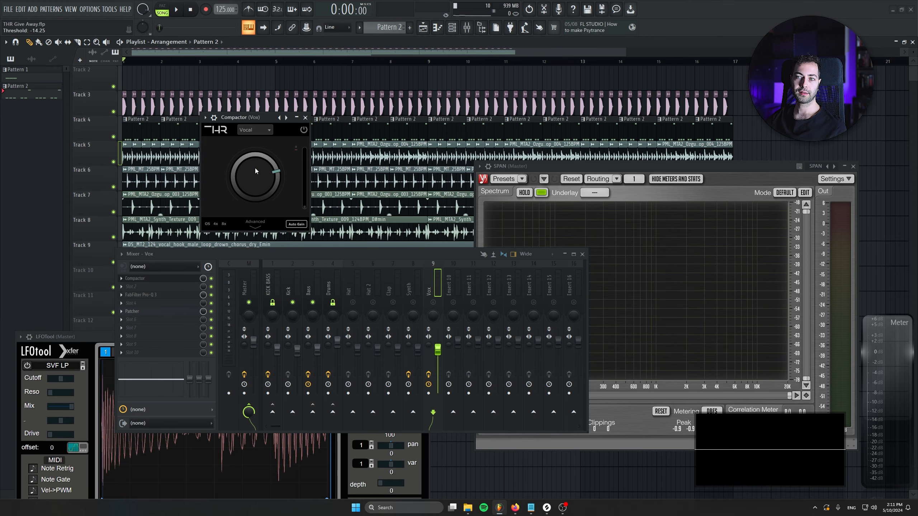